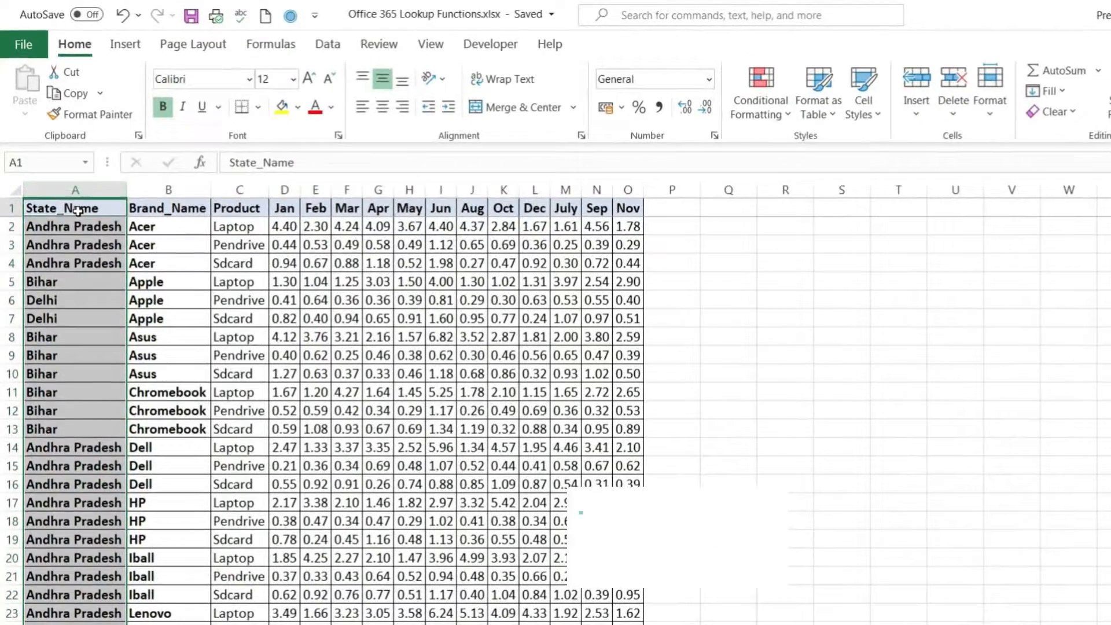
Add filter controls to the header row and filter Brand_Name to show only Asus.
{"action": "left_click", "coordinate": [78, 212]}
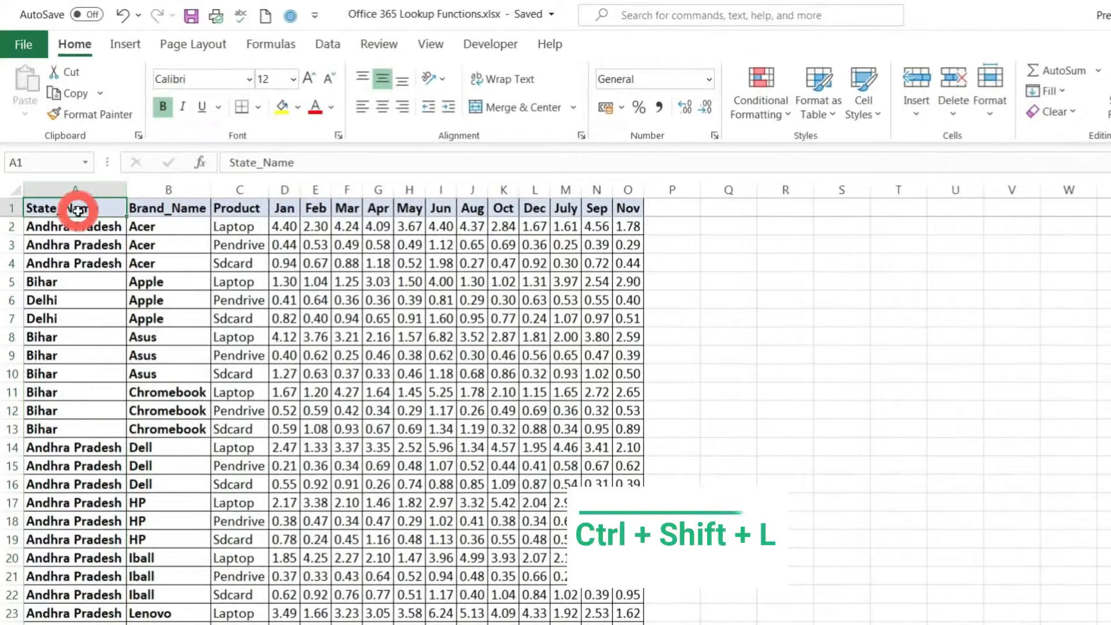
{"action": "key", "text": "ctrl+shift+l"}
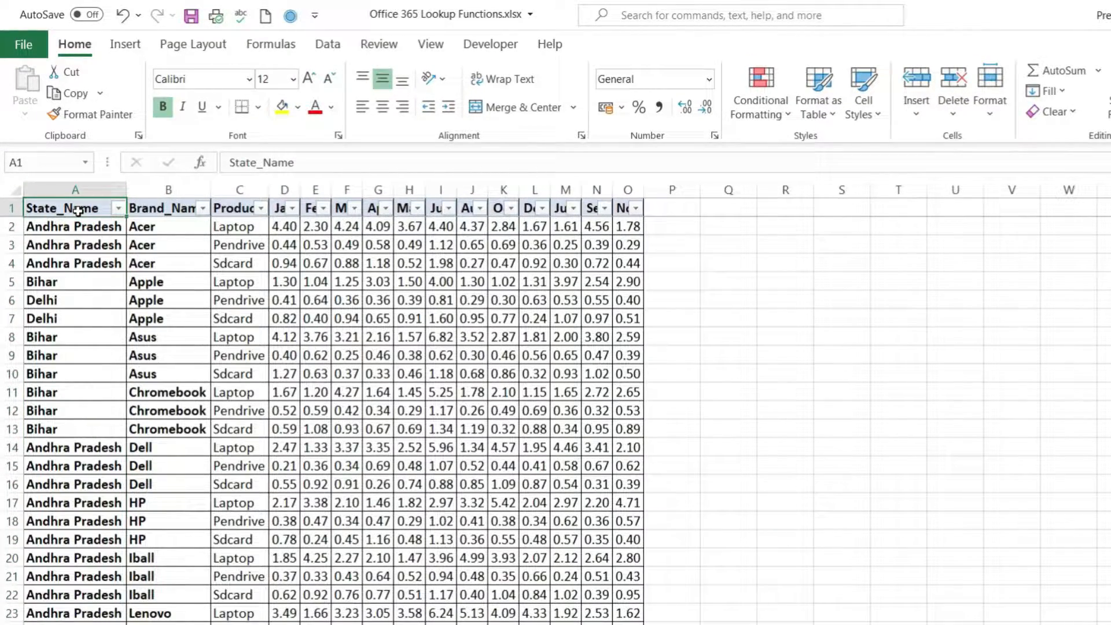
{"action": "left_click", "coordinate": [202, 208]}
{"action": "left_click", "coordinate": [47, 416]}
{"action": "left_click", "coordinate": [47, 463]}
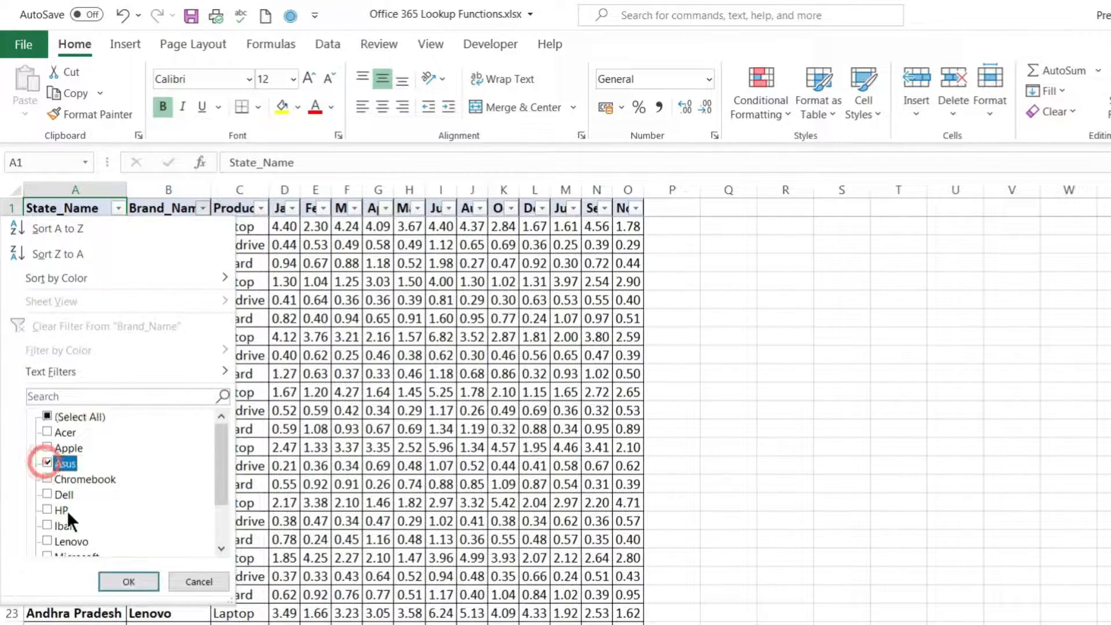
{"action": "left_click", "coordinate": [136, 578]}
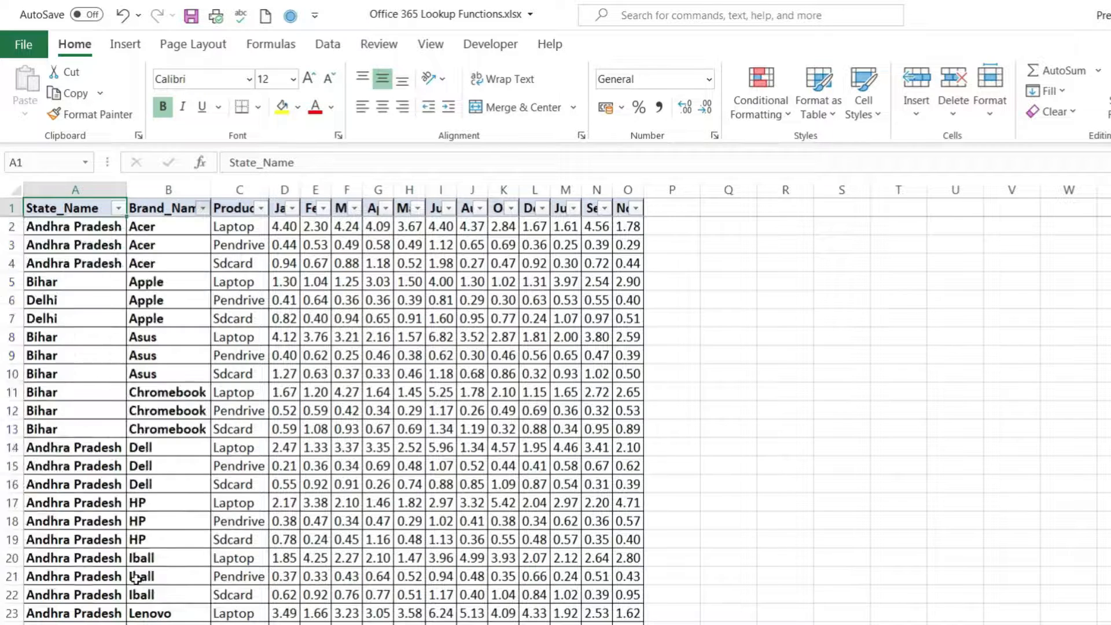
Select the filtered table range and remove the filters from the data.
{"action": "left_click_drag", "start_coordinate": [66, 215], "coordinate": [637, 484]}
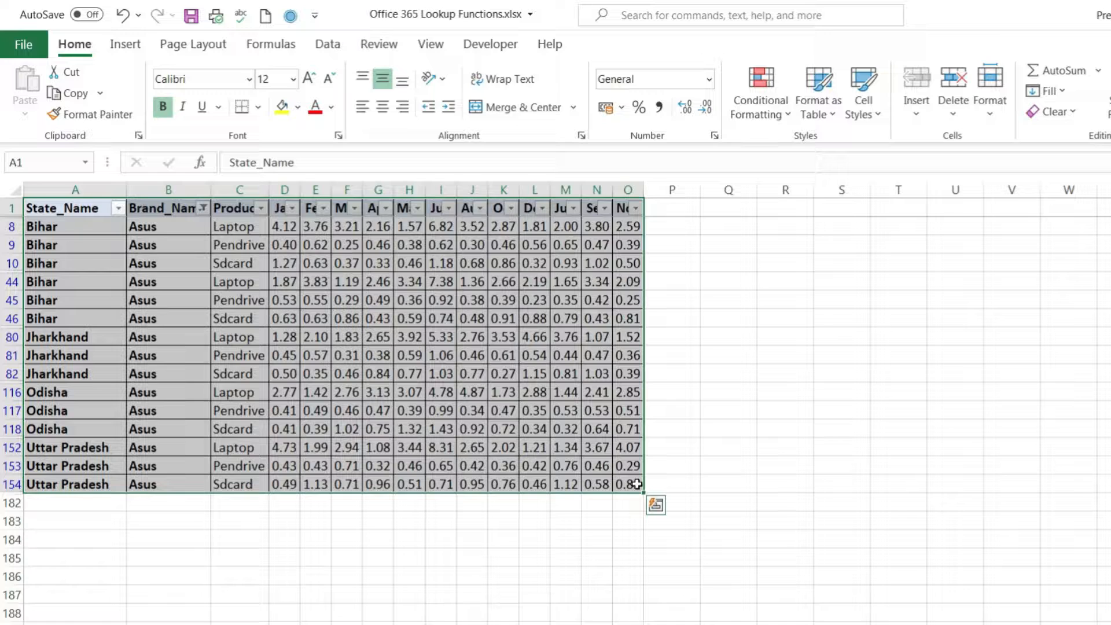
{"action": "key", "text": "ctrl+shift+l"}
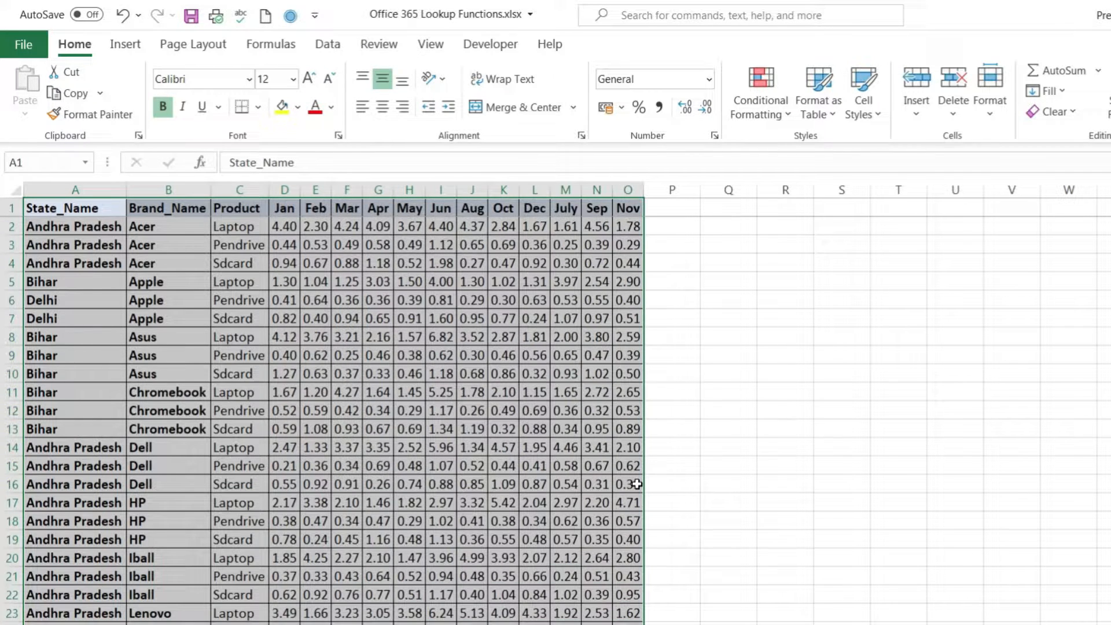
{"action": "left_click", "coordinate": [553, 428]}
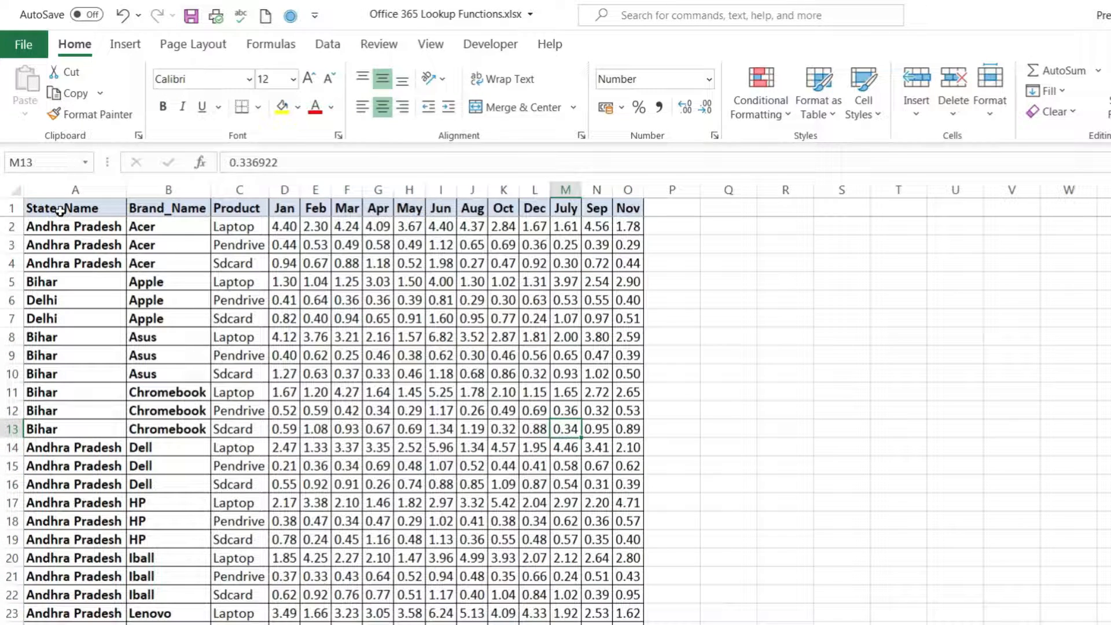
Copy the header row A1:O1 and paste it starting at cell R4.
{"action": "left_click_drag", "start_coordinate": [59, 210], "coordinate": [618, 207]}
{"action": "key", "text": "ctrl+c"}
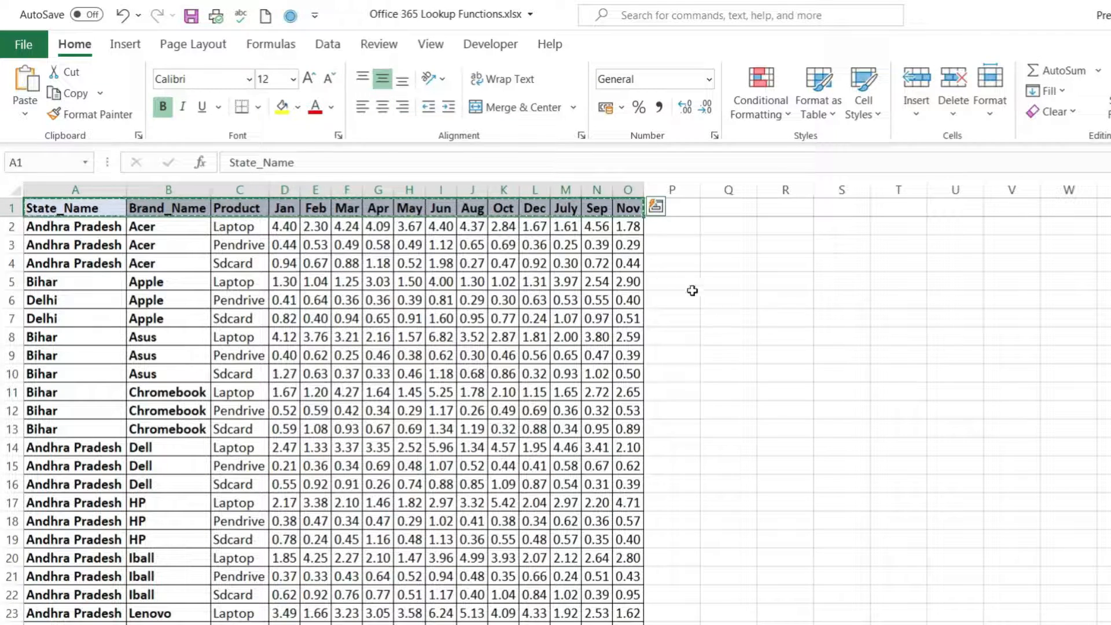
{"action": "left_click", "coordinate": [794, 261]}
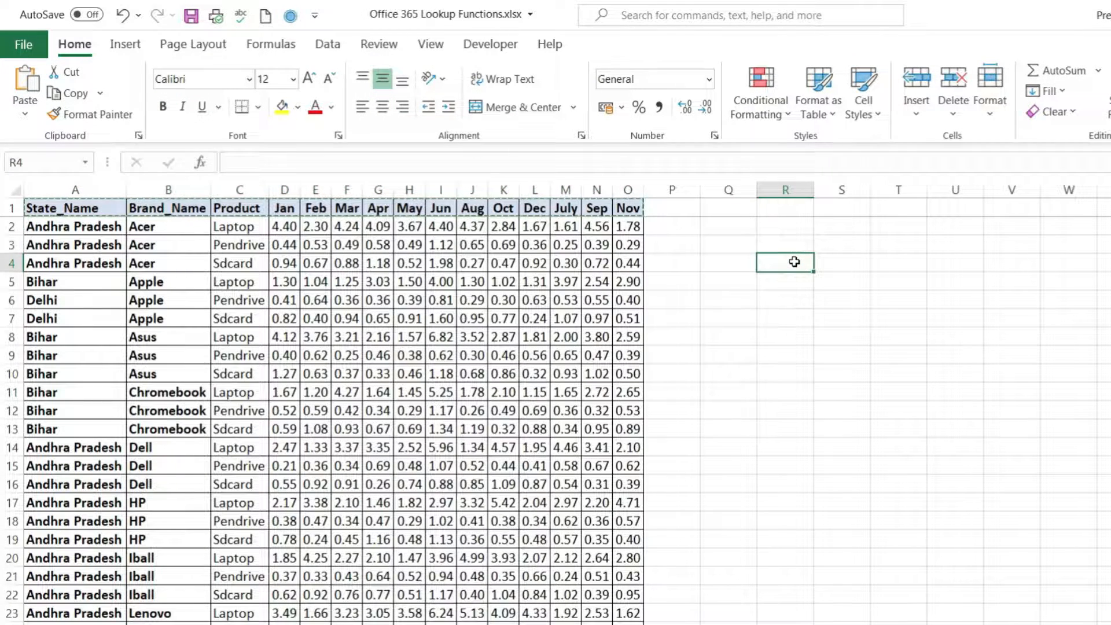
{"action": "key", "text": "ctrl+v"}
Start a FILTER formula in R5, open its function arguments, and set the array to the whole data table A1:O181.
{"action": "left_click", "coordinate": [787, 280]}
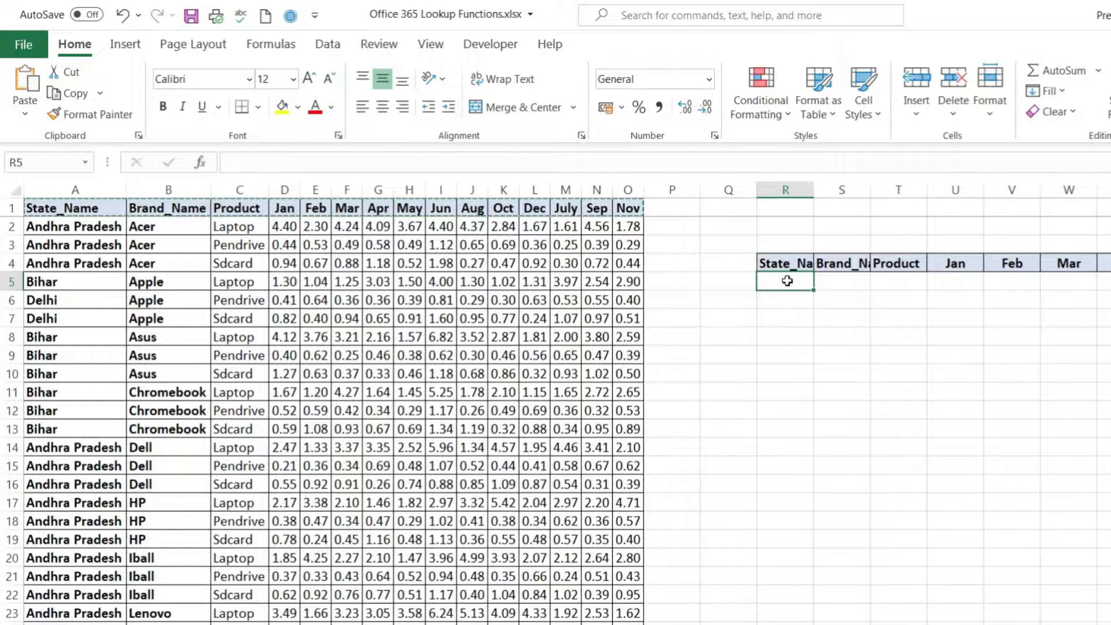
{"action": "type", "text": "=FILTER("}
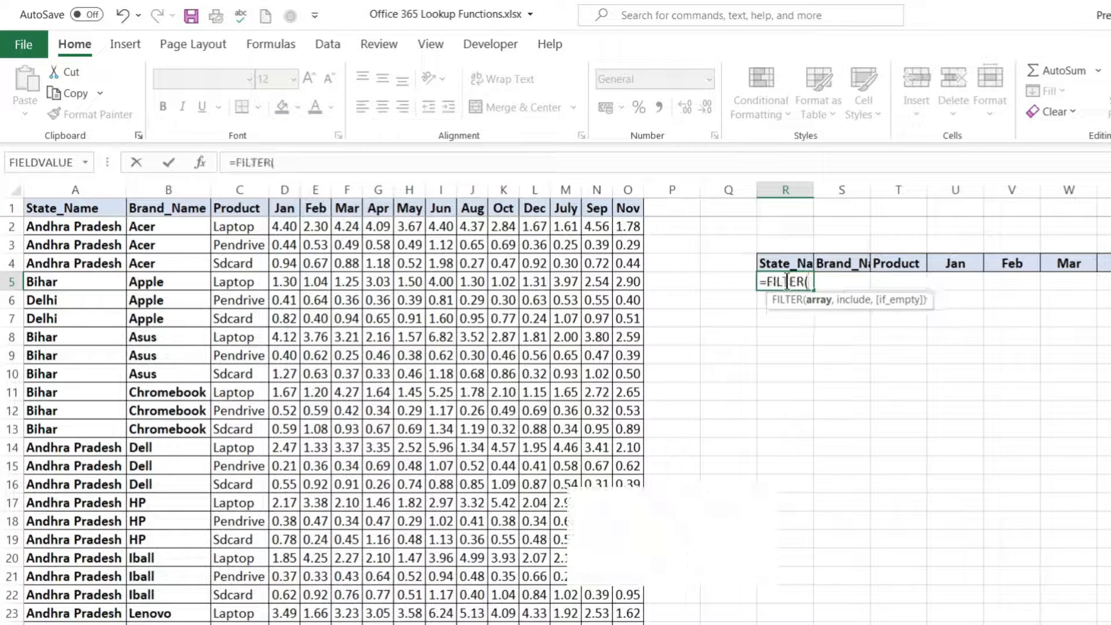
{"action": "key", "text": "ctrl+a"}
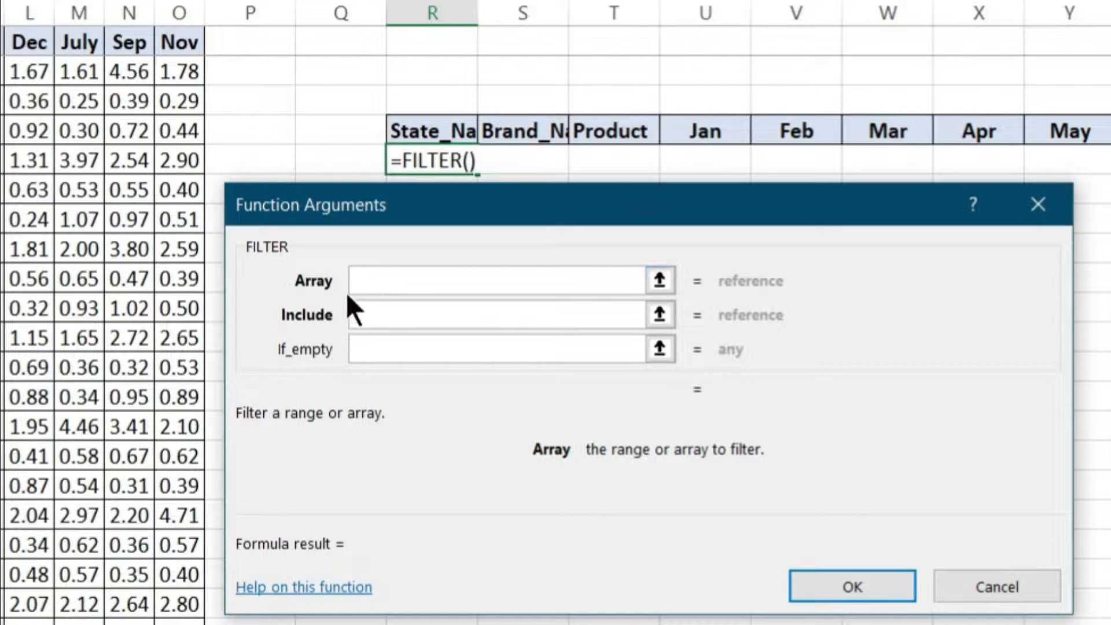
{"action": "left_click", "coordinate": [379, 281]}
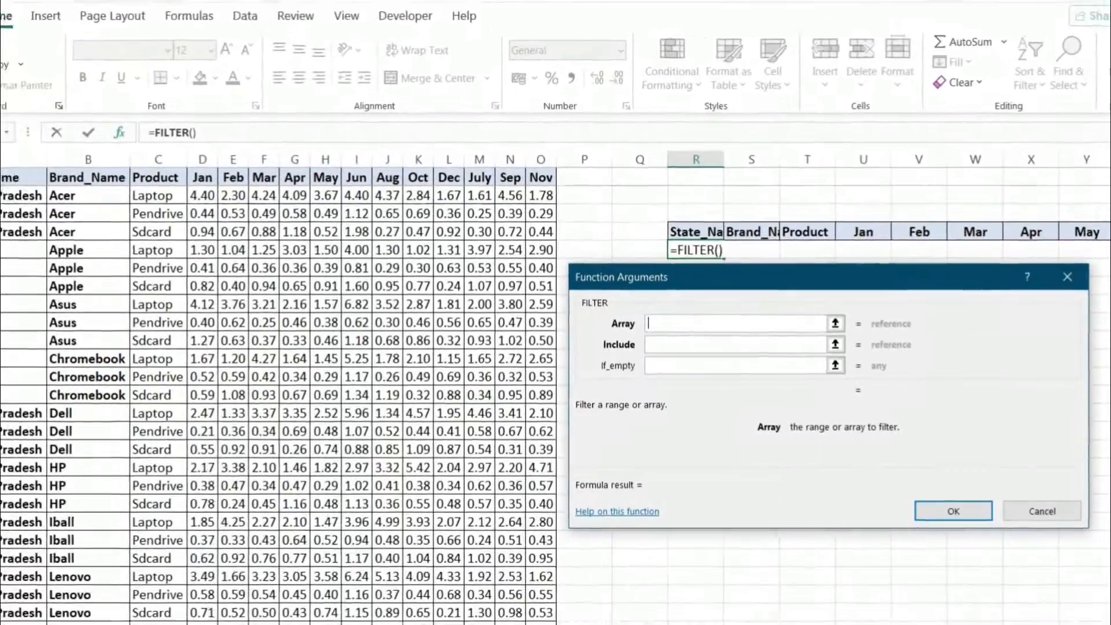
{"action": "left_click", "coordinate": [71, 192]}
{"action": "key", "text": "ctrl+shift+Right"}
{"action": "key", "text": "ctrl+shift+Down"}
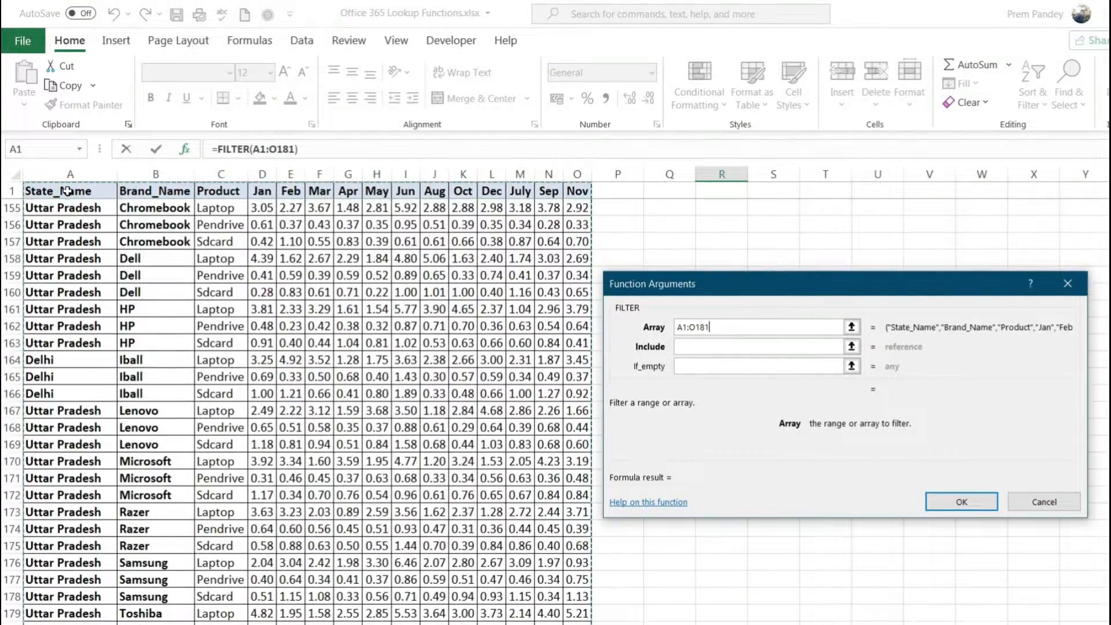
Try the Brand_Name column B1:B181, then the State_Name column A1:A181, as the FILTER include range.
{"action": "left_click", "coordinate": [696, 346]}
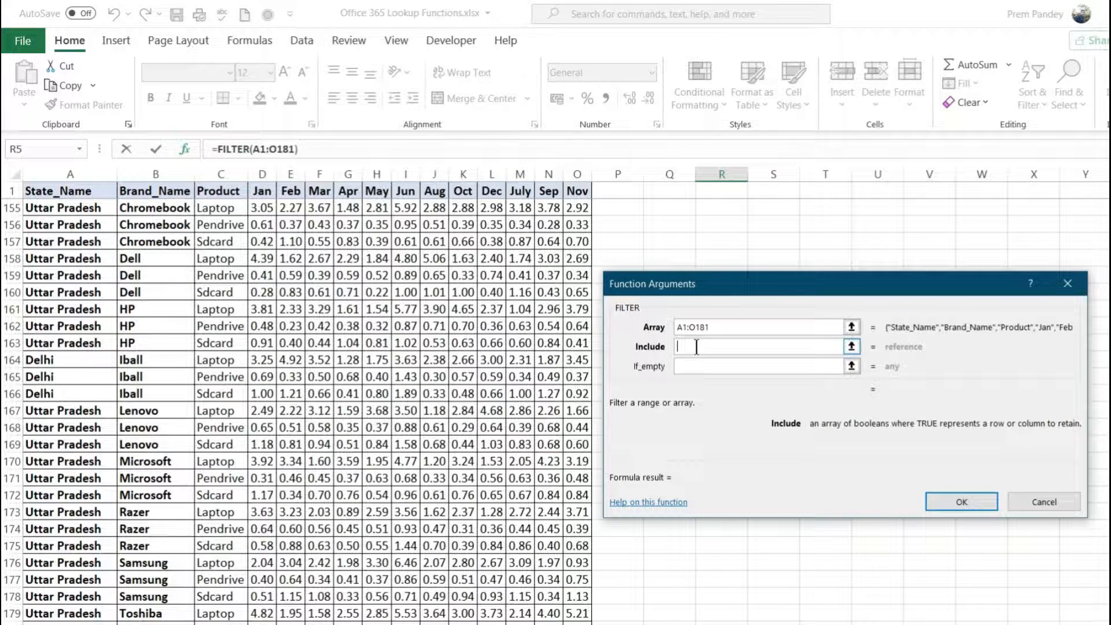
{"action": "left_click", "coordinate": [143, 185]}
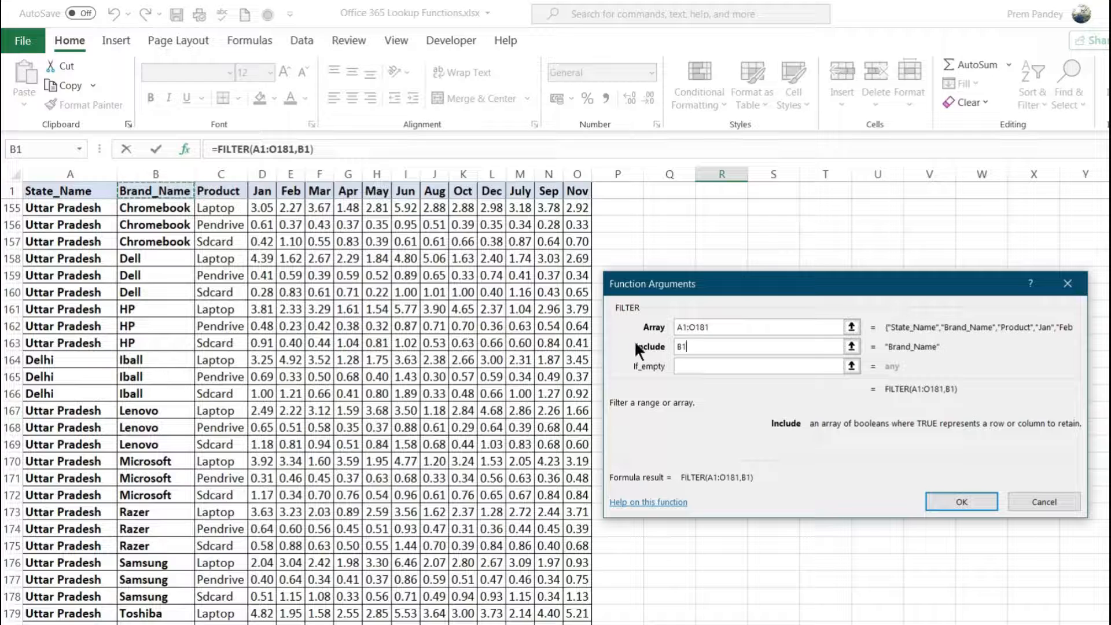
{"action": "double_click", "coordinate": [697, 346]}
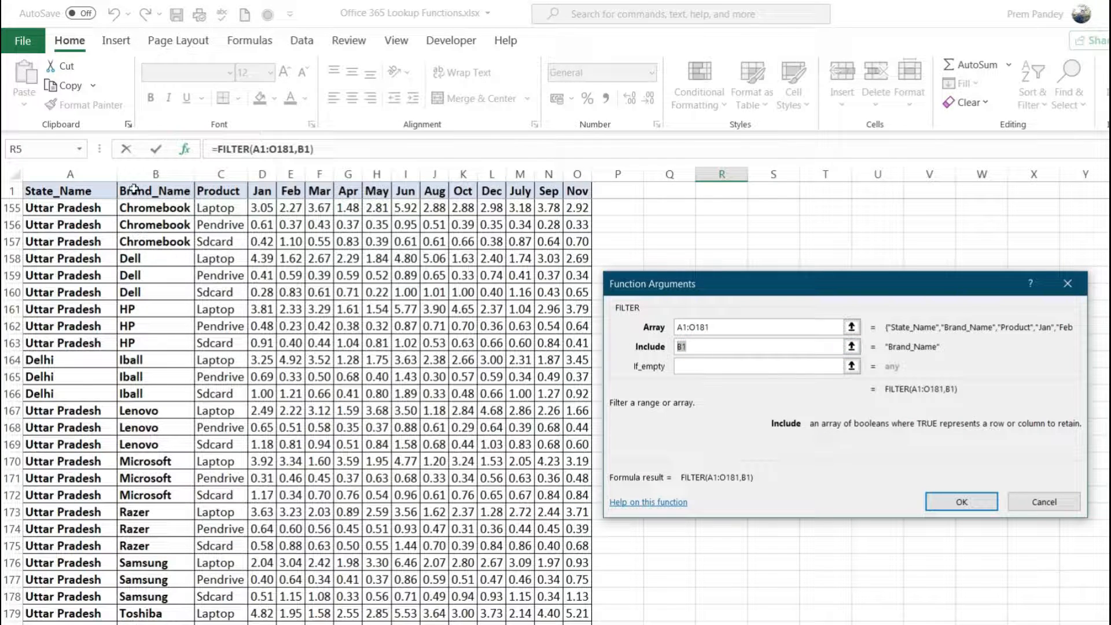
{"action": "key", "text": "ctrl+shift+Down"}
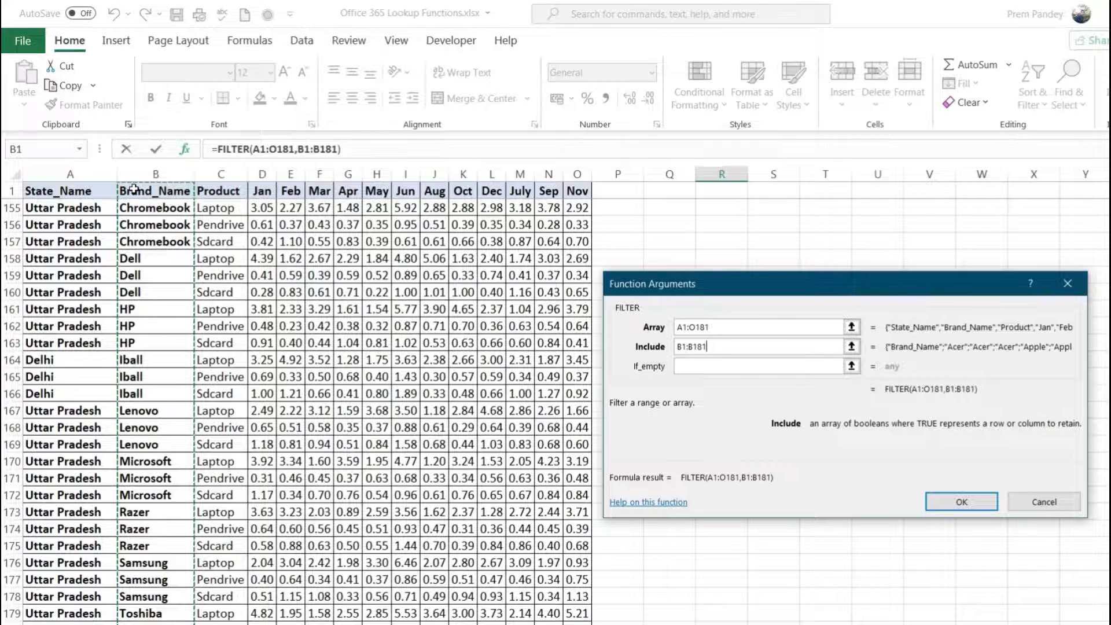
{"action": "left_click", "coordinate": [95, 189]}
{"action": "key", "text": "ctrl+shift+Down"}
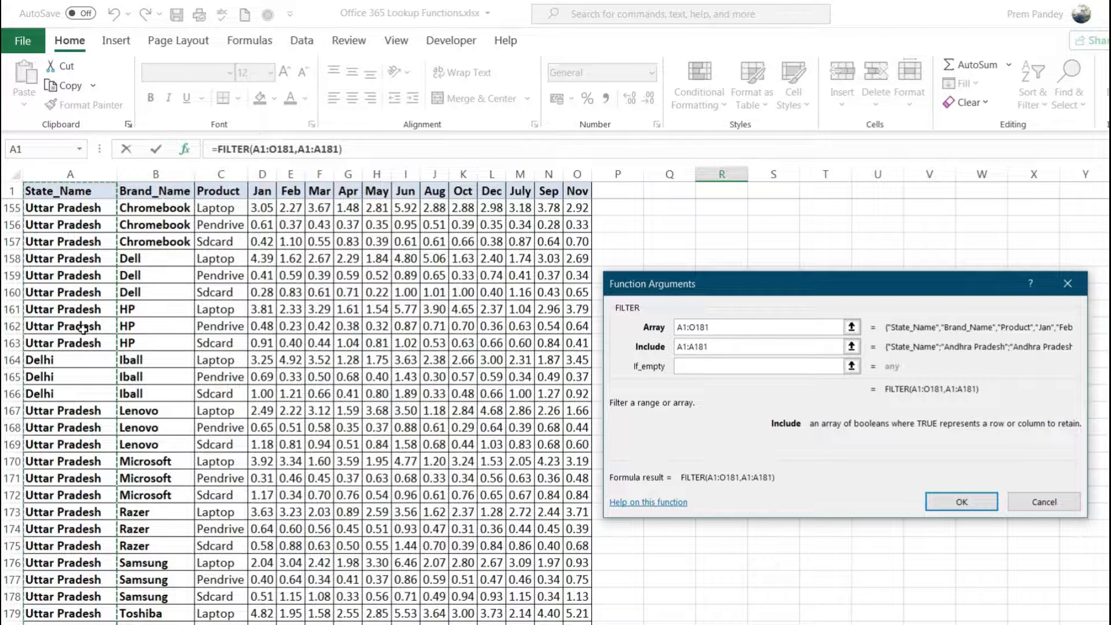
Set the include condition to B1:B181="Asus" and insert the FILTER formula.
{"action": "left_click", "coordinate": [165, 189]}
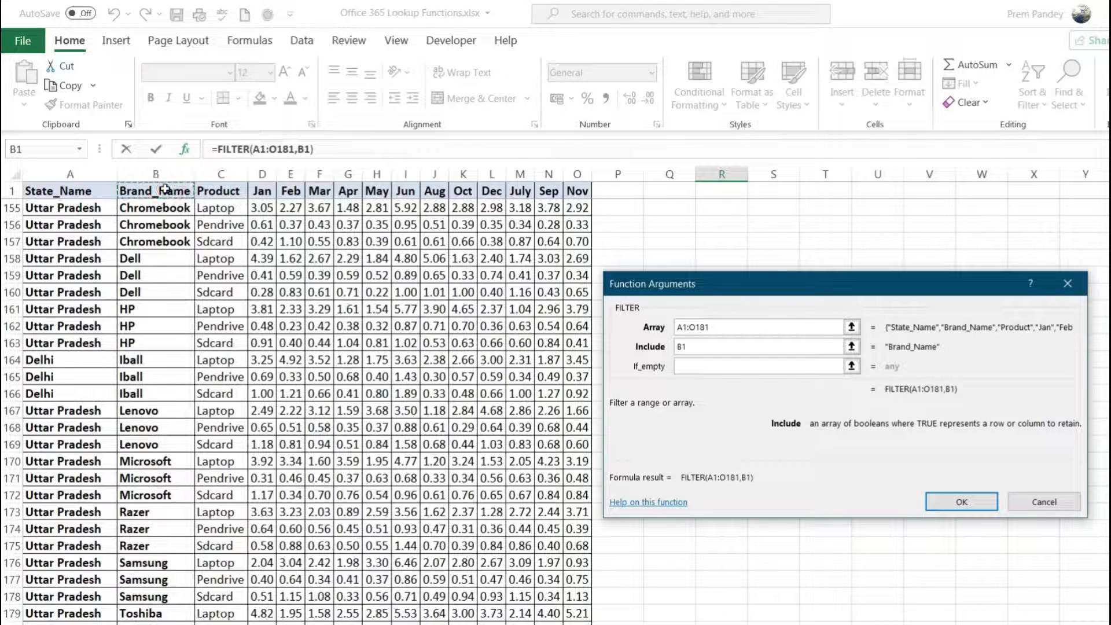
{"action": "key", "text": "ctrl+shift+Down"}
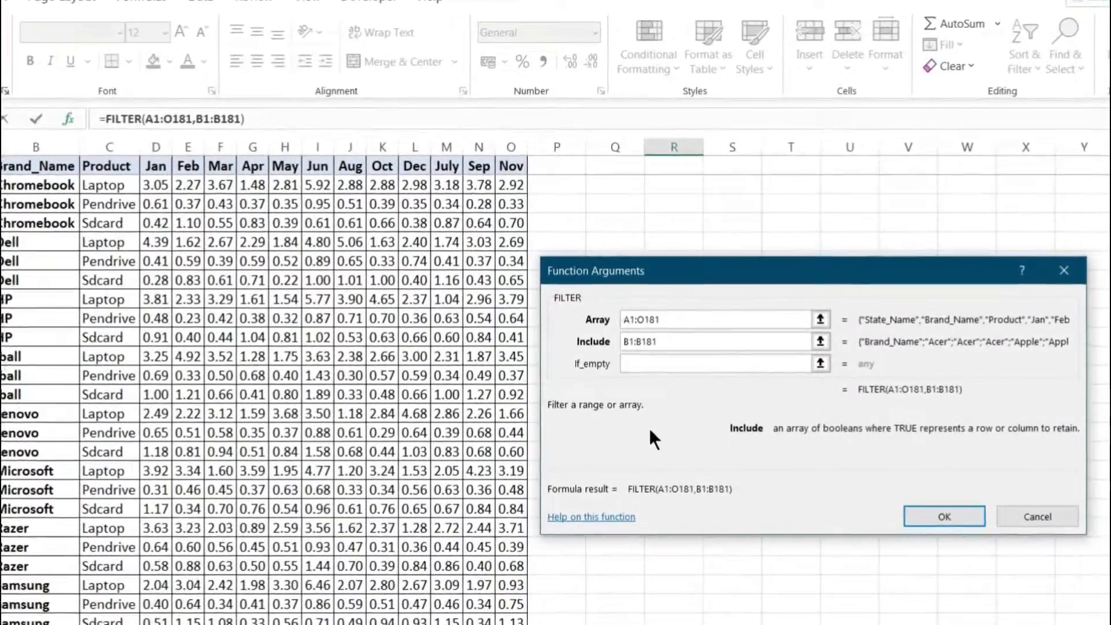
{"action": "type", "text": "="}
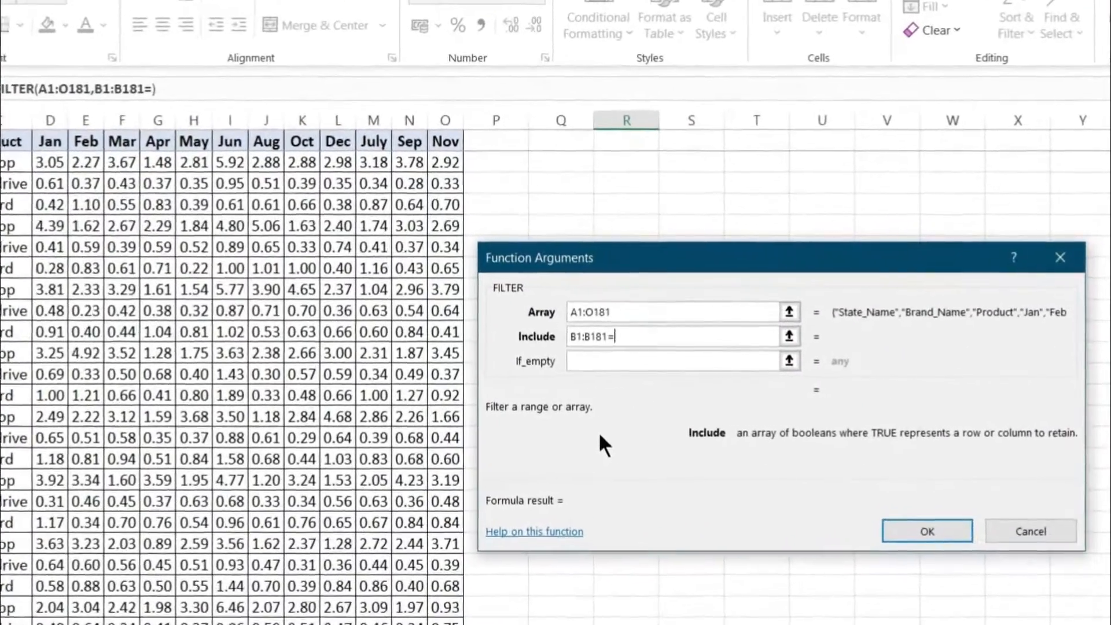
{"action": "type", "text": "\"\""}
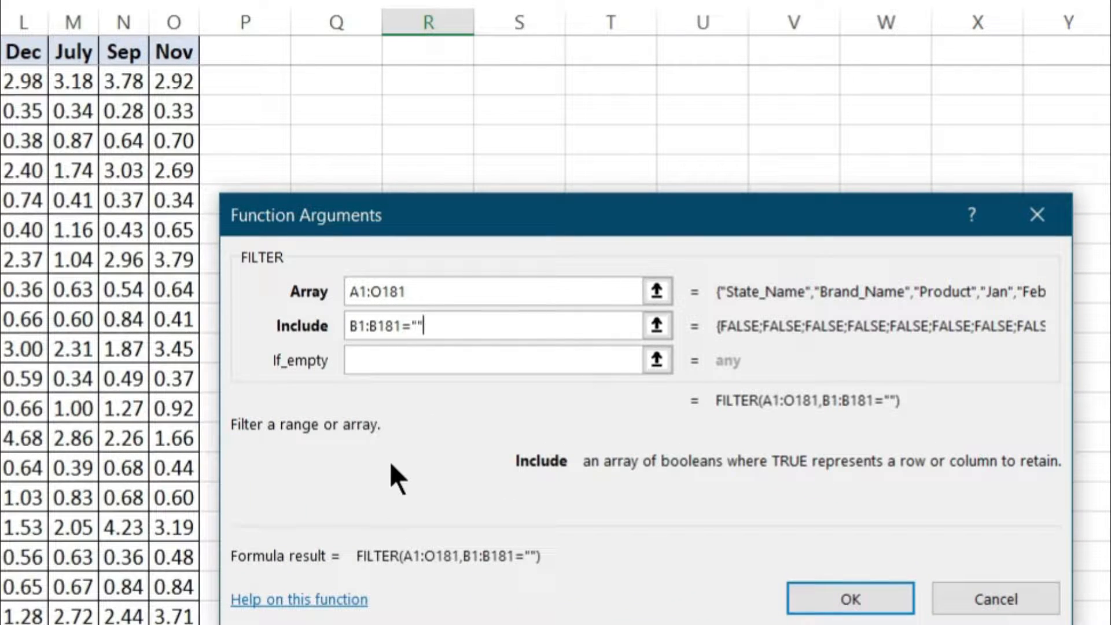
{"action": "key", "text": "Left"}
{"action": "type", "text": "Asus"}
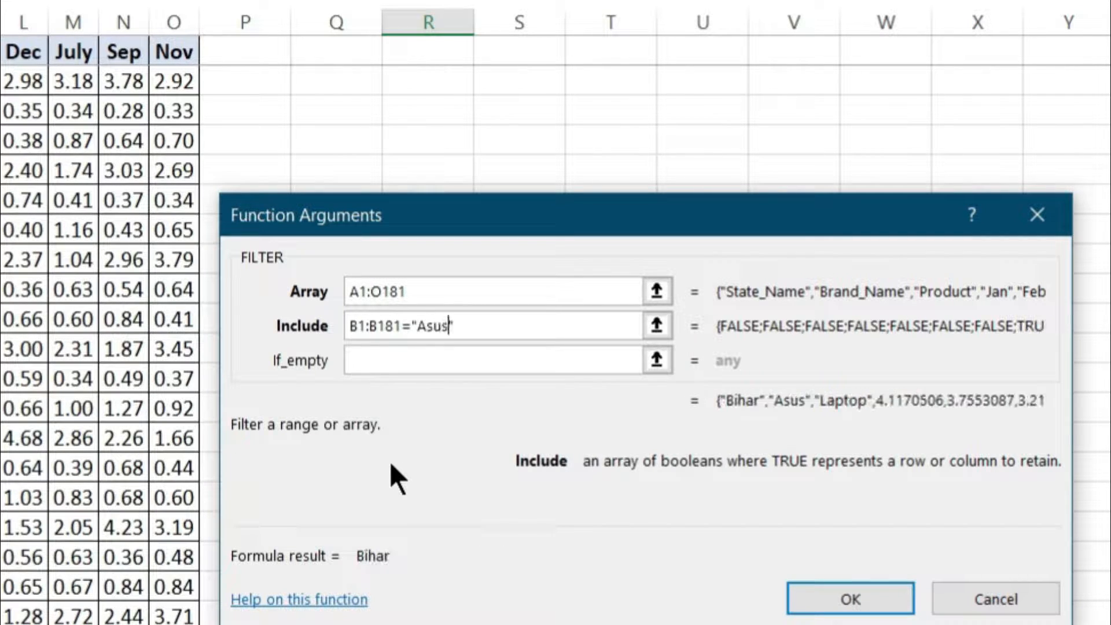
{"action": "left_click", "coordinate": [504, 326]}
{"action": "left_click", "coordinate": [790, 594]}
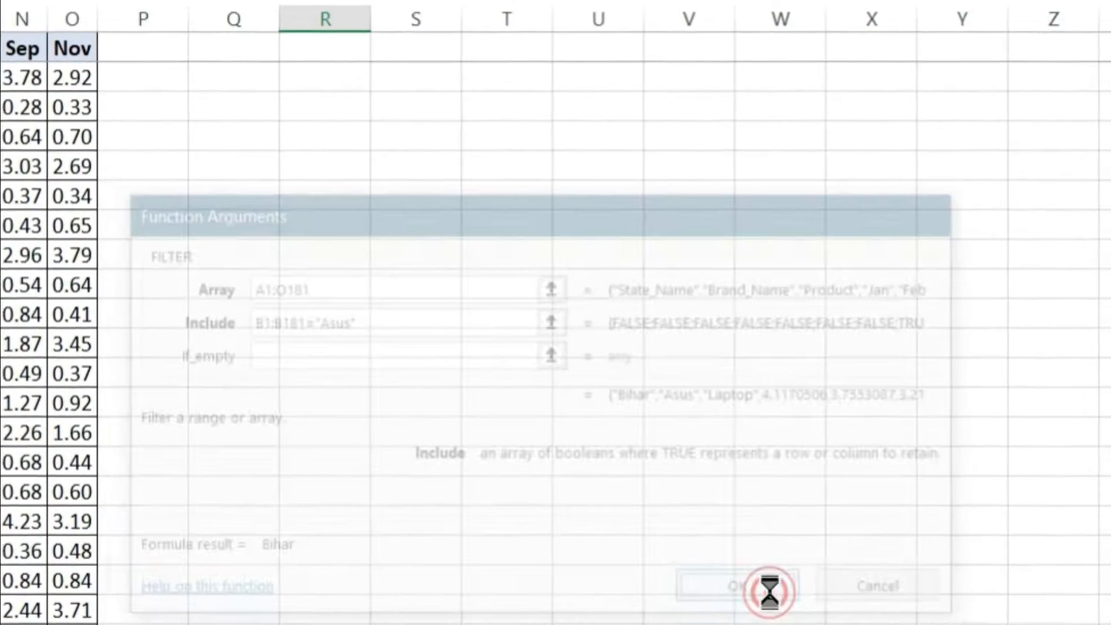
Try to delete part of the spilled FILTER results, from the Brand_Name through Apr columns.
{"action": "key", "text": "Up"}
{"action": "key", "text": "Down"}
{"action": "key", "text": "Down"}
{"action": "key", "text": "Down"}
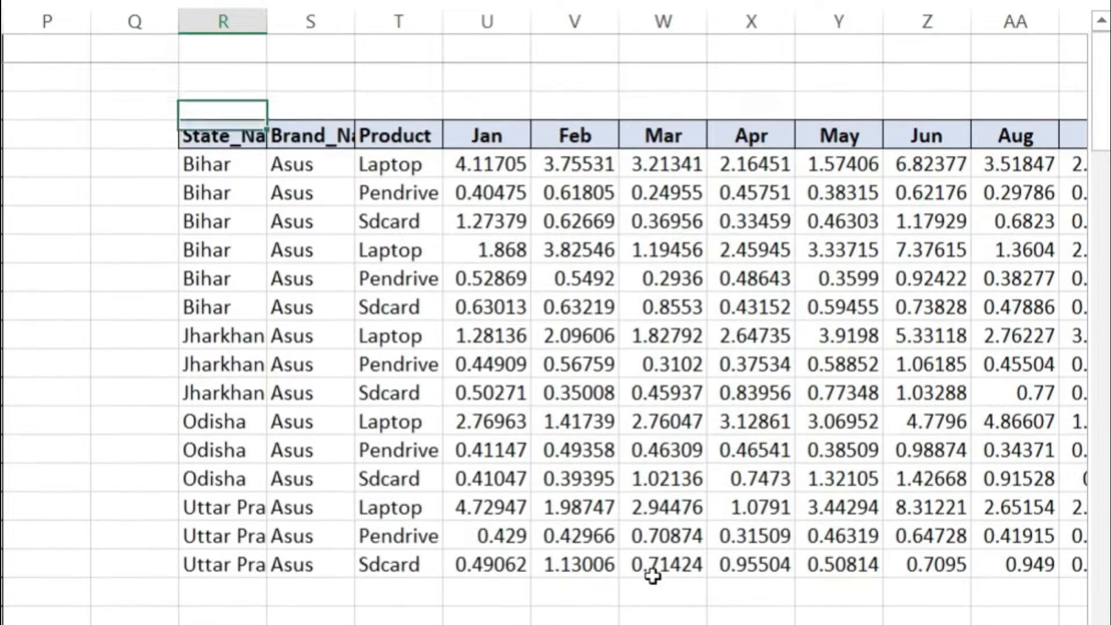
{"action": "left_click_drag", "start_coordinate": [298, 165], "coordinate": [783, 564]}
{"action": "key", "text": "Delete"}
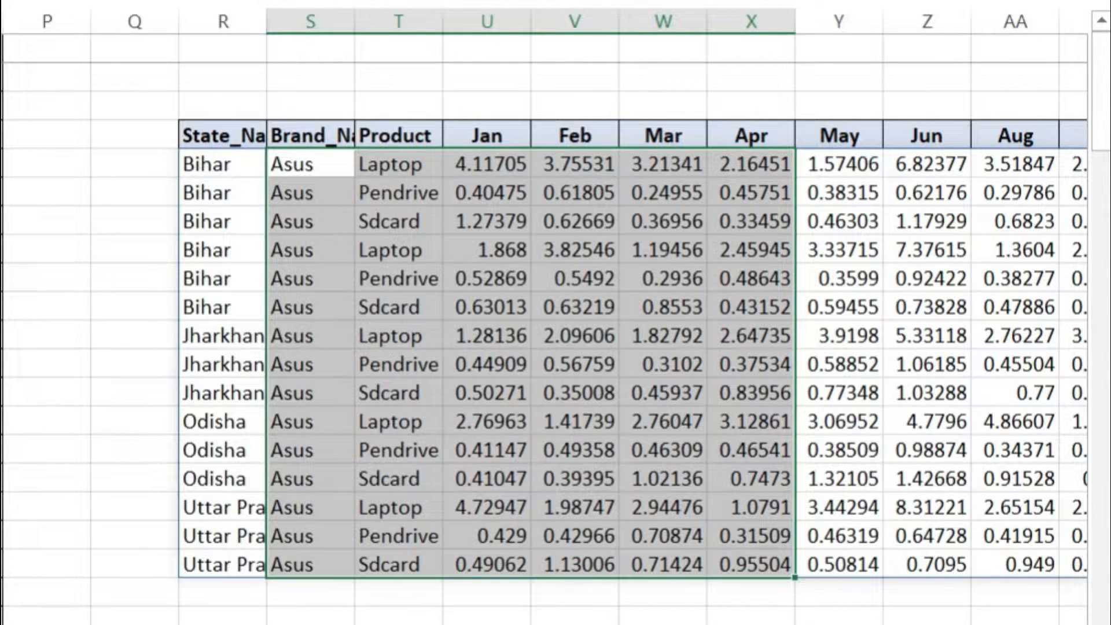
Clear the State_Name results from R5 down, including the FILTER formula in R5.
{"action": "left_click_drag", "start_coordinate": [225, 163], "coordinate": [232, 566]}
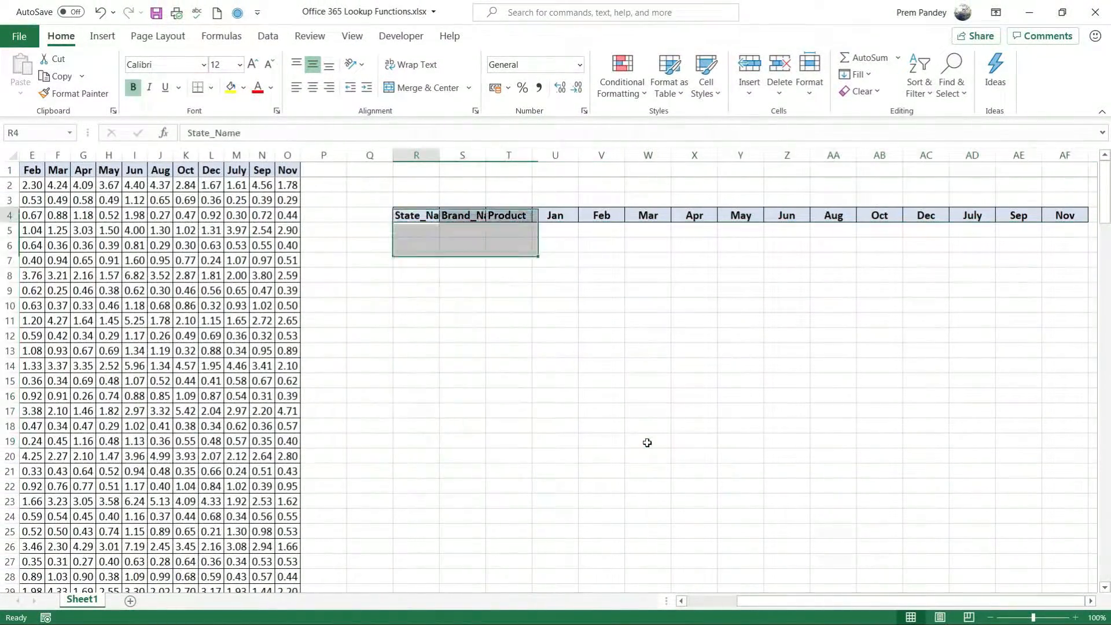
{"action": "key", "text": "Down"}
{"action": "key", "text": "Down"}
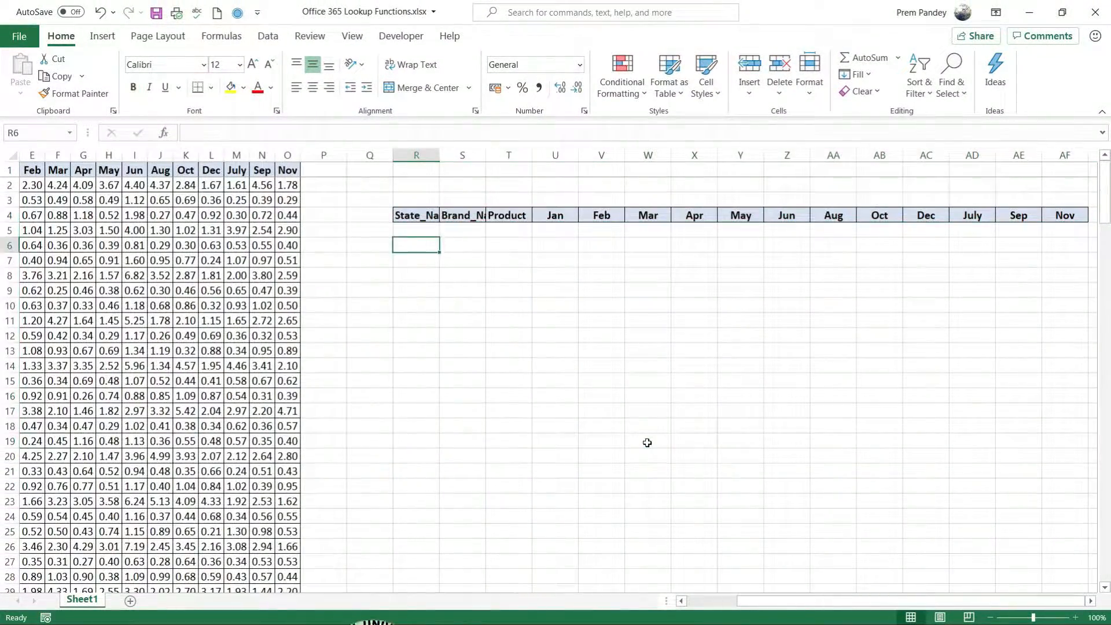
Begin a new FILTER formula in the now empty R5 through its function arguments, with A1:O181 as the array.
{"action": "type", "text": "="}
{"action": "key", "text": "Escape"}
{"action": "key", "text": "Up"}
{"action": "type", "text": "=FILTER("}
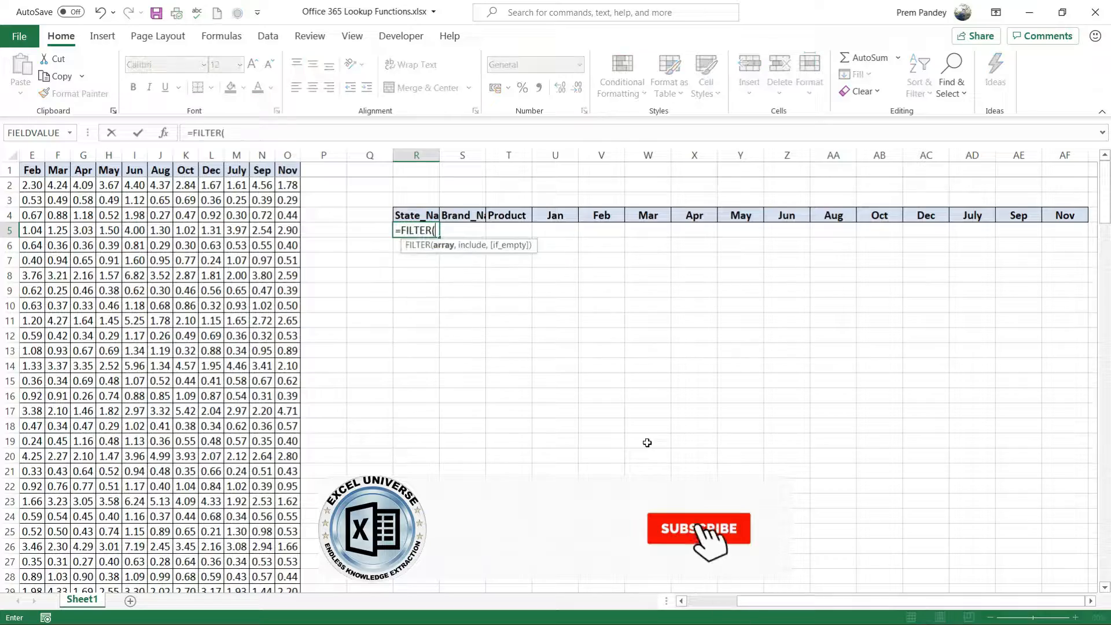
{"action": "key", "text": "ctrl+a"}
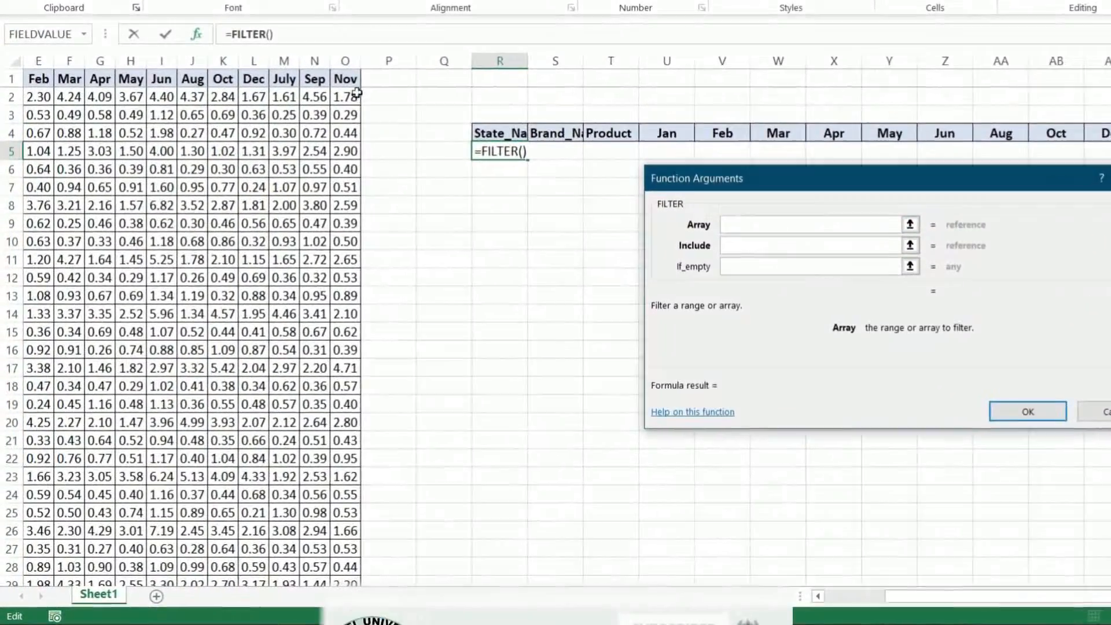
{"action": "left_click", "coordinate": [308, 133]}
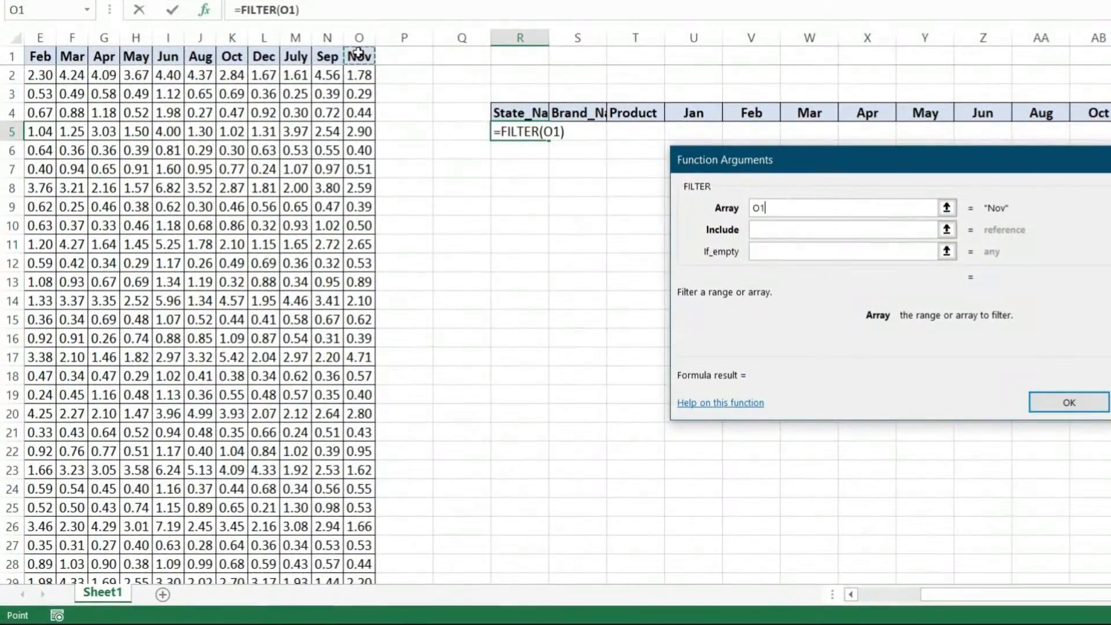
{"action": "key", "text": "ctrl+Left"}
{"action": "key", "text": "ctrl+shift+Right"}
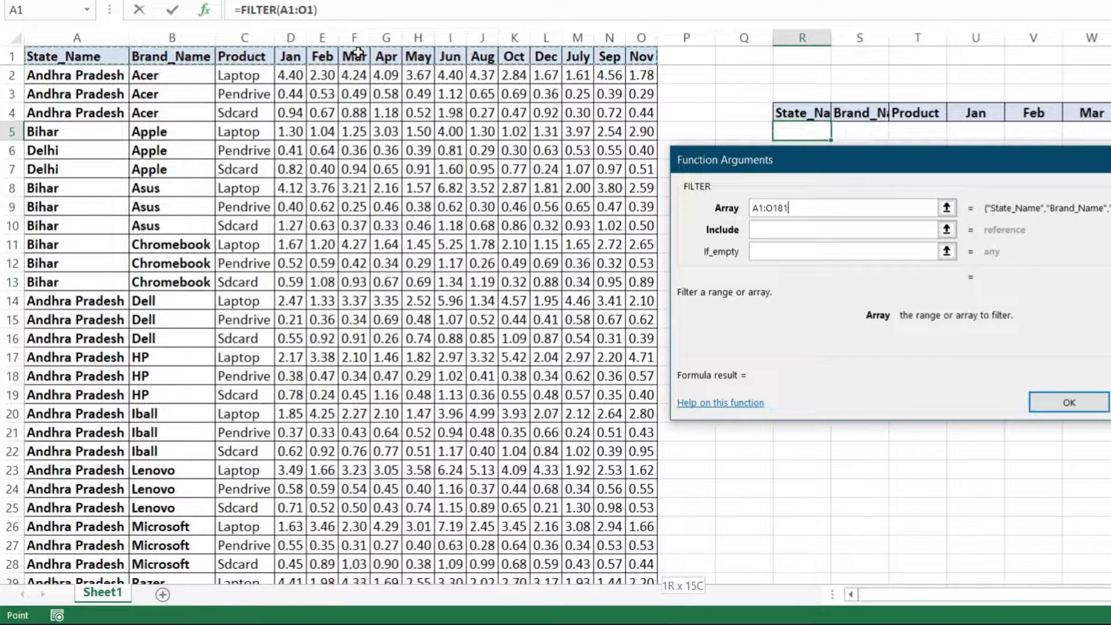
{"action": "key", "text": "ctrl+shift+Down"}
{"action": "left_click", "coordinate": [778, 231]}
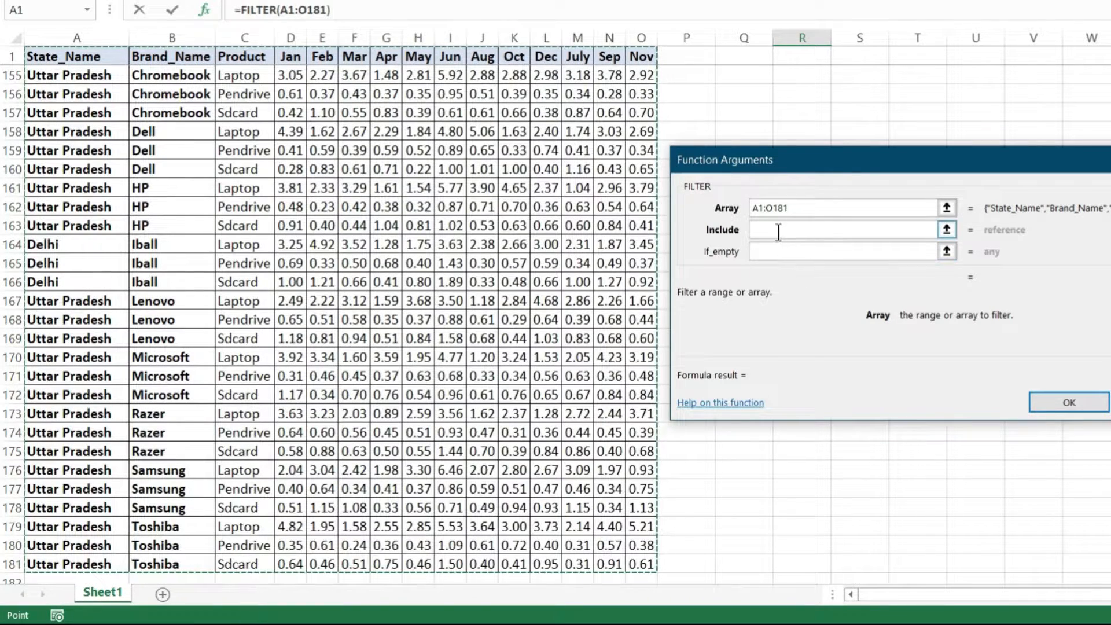
Set the new R5 formula's include condition to B1:B181="Asus" and insert the FILTER formula.
{"action": "left_click", "coordinate": [169, 55]}
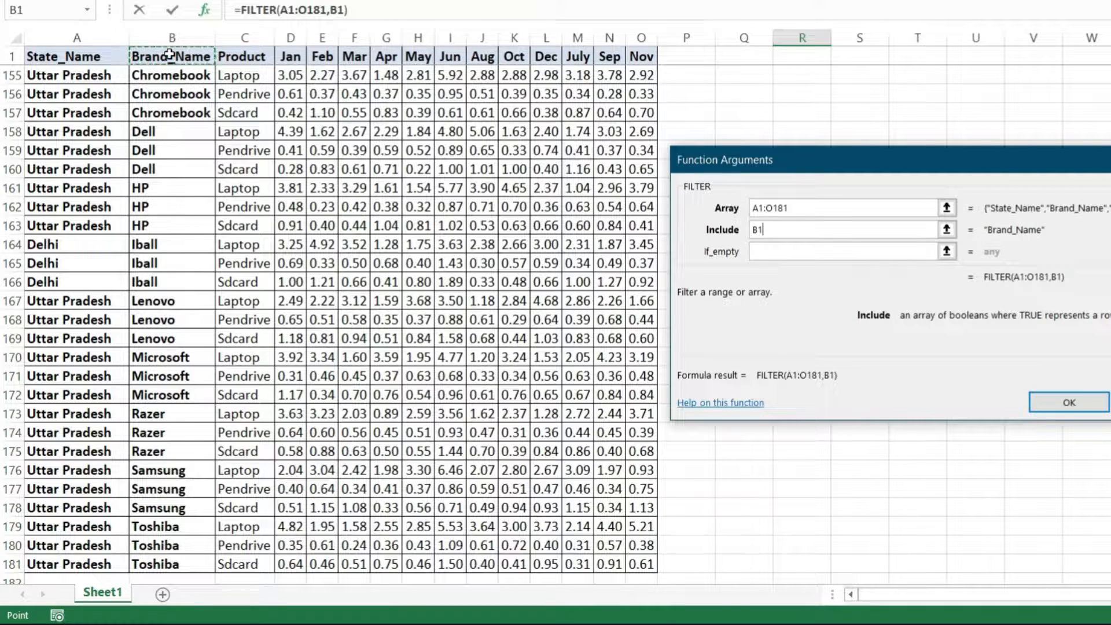
{"action": "key", "text": "ctrl+shift+Down"}
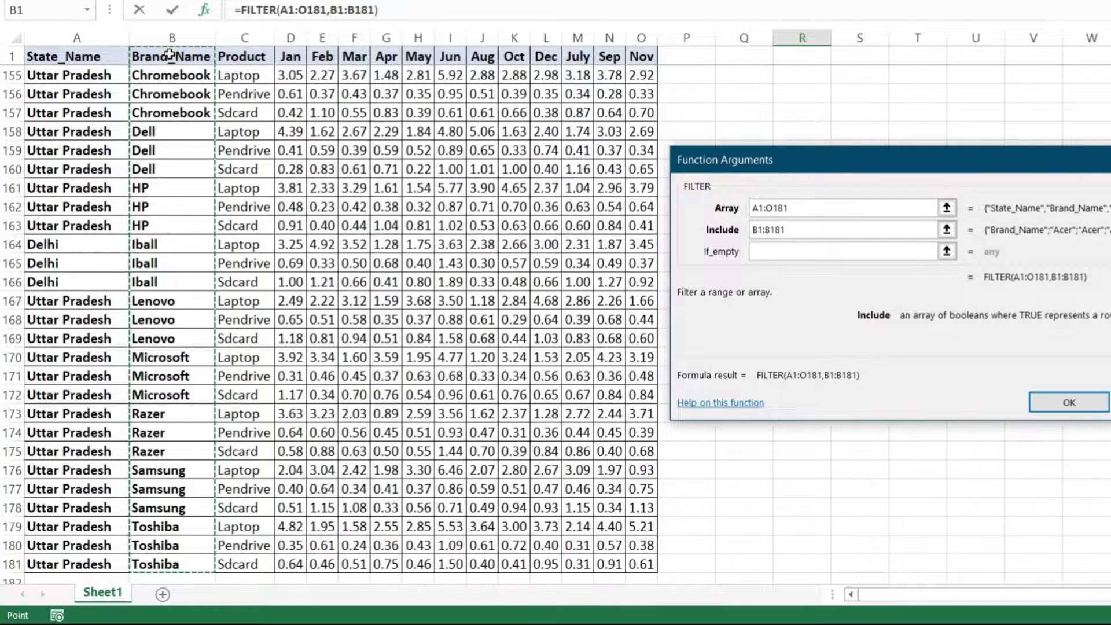
{"action": "type", "text": "=\"A"}
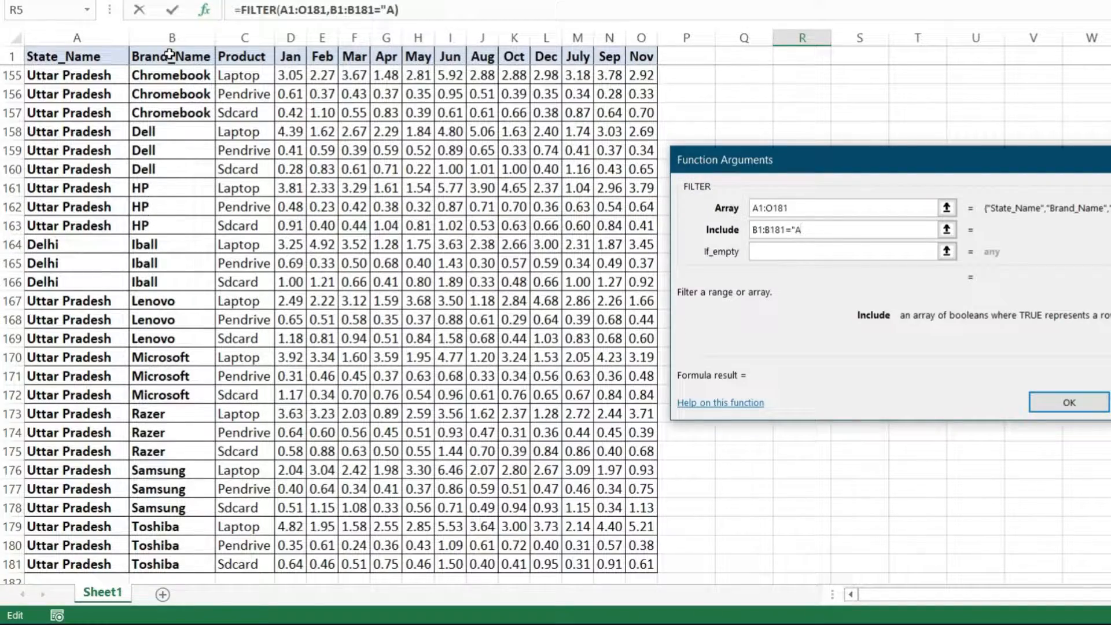
{"action": "type", "text": "\""}
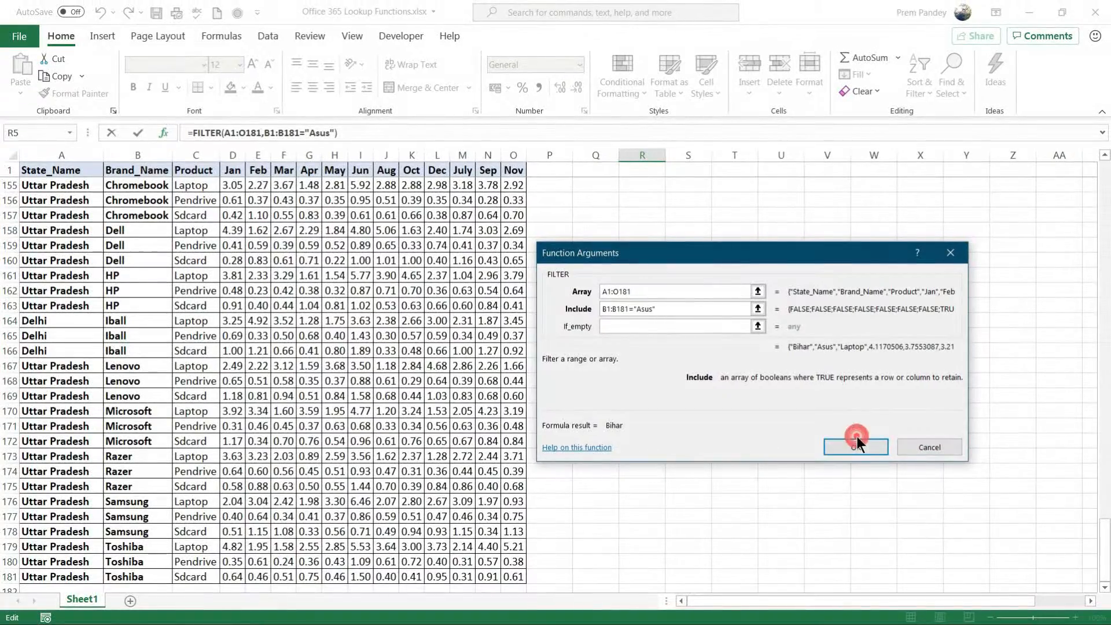
{"action": "left_click", "coordinate": [900, 438]}
{"action": "key", "text": "Up"}
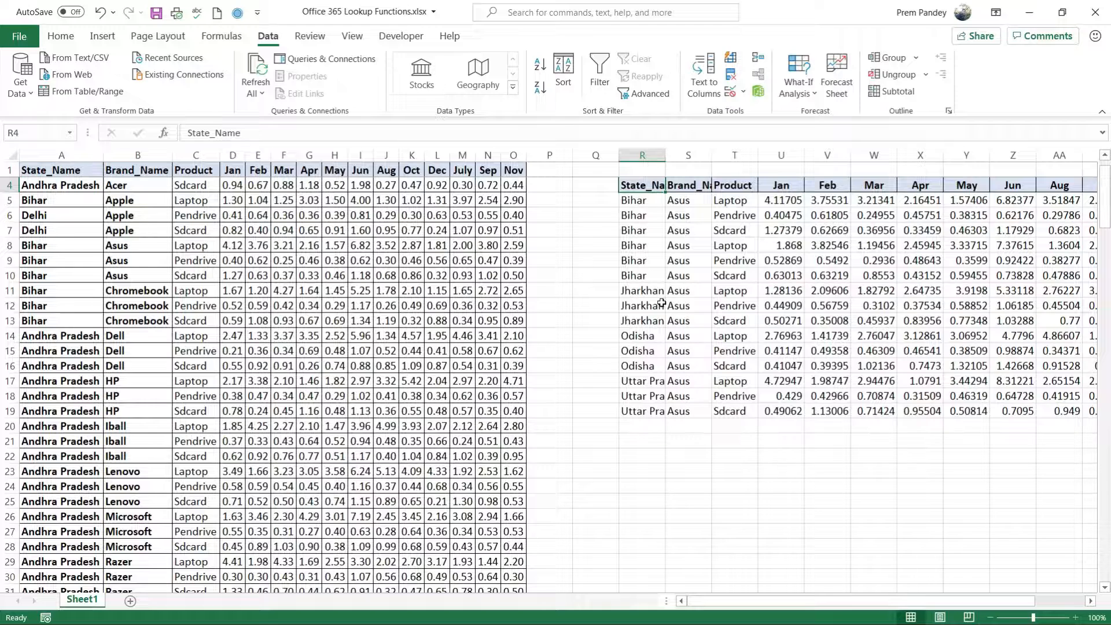
Open the recent workbook RETAILER_CHANNEL_RECHARGE_DEFER_DATA_ACT_BR.xlsx and add filters to its header row.
{"action": "left_click", "coordinate": [19, 35]}
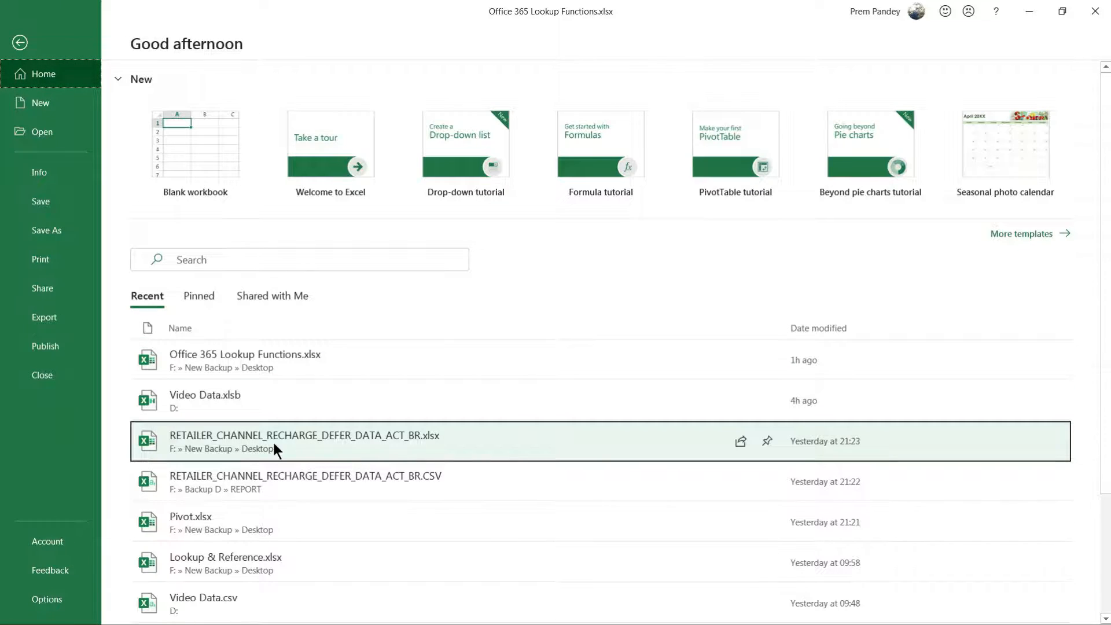
{"action": "left_click", "coordinate": [272, 442]}
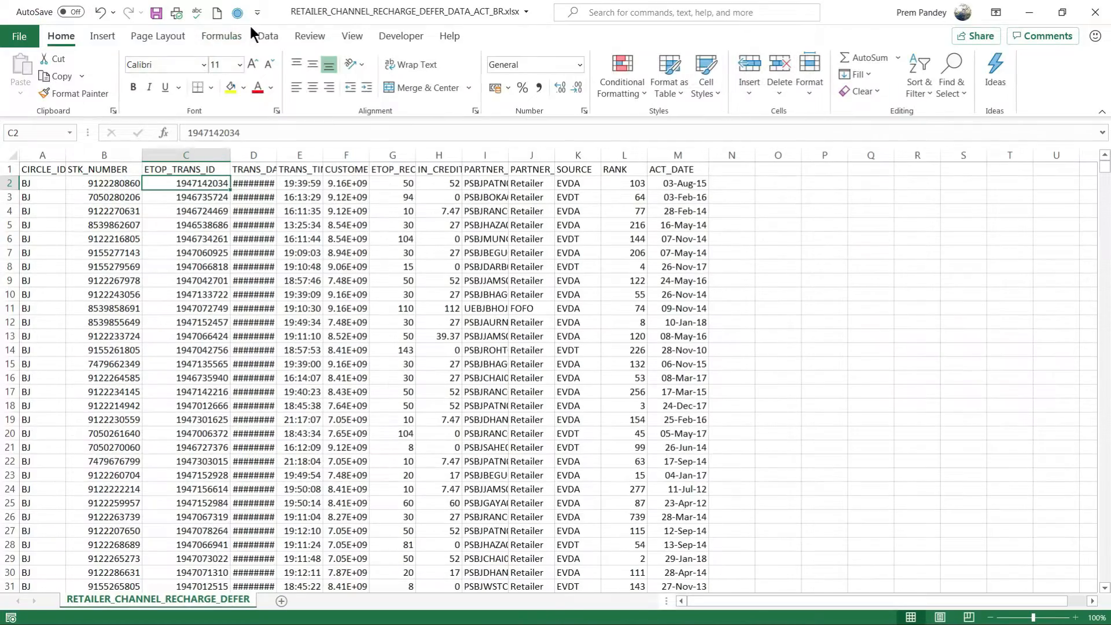
{"action": "left_click", "coordinate": [267, 35]}
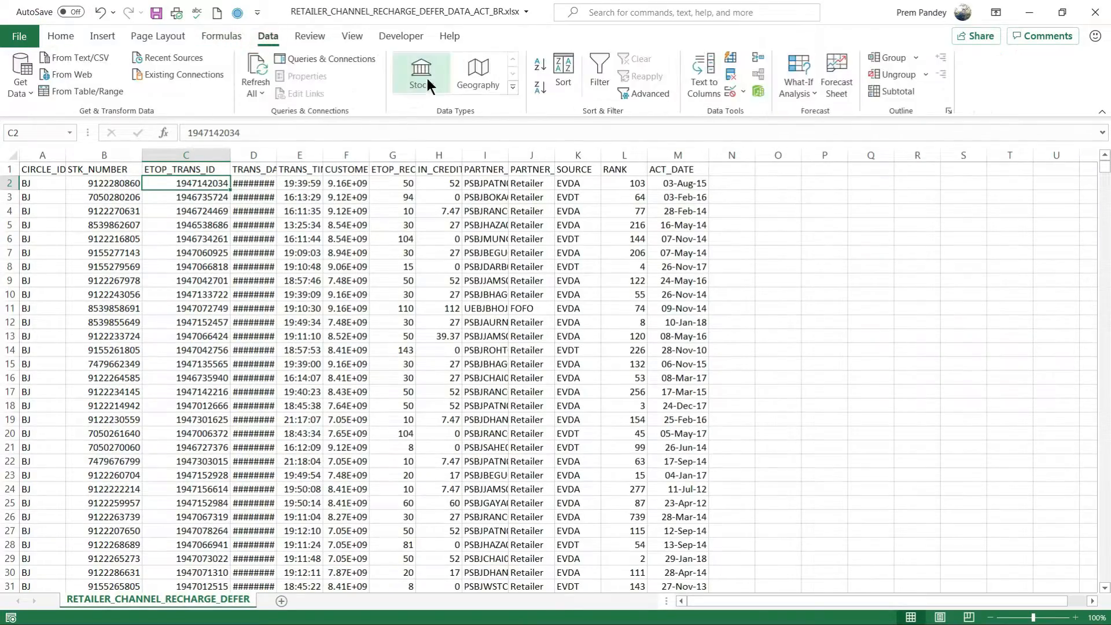
{"action": "left_click", "coordinate": [601, 66]}
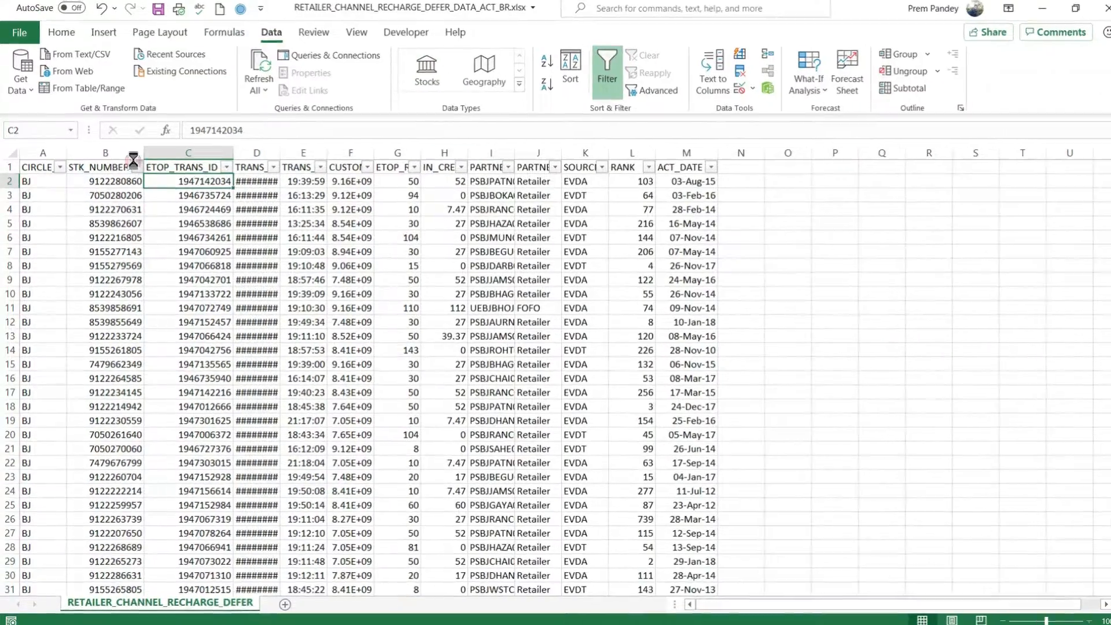
Examine the STK_NUMBER column's filter list and its total number of entries.
{"action": "left_click", "coordinate": [136, 169]}
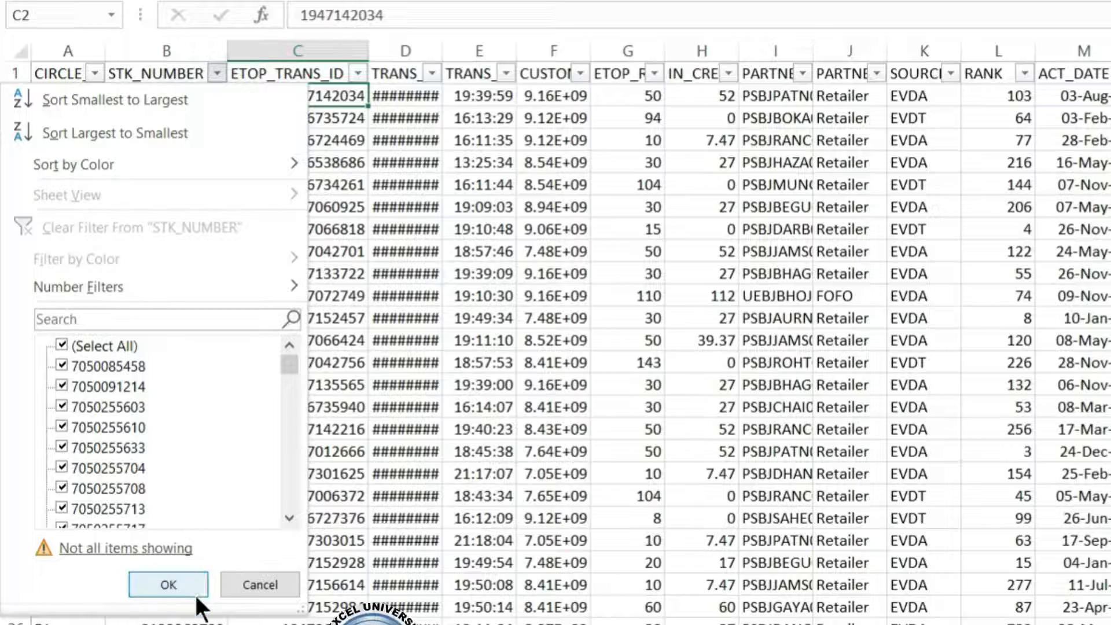
{"action": "left_click", "coordinate": [416, 446]}
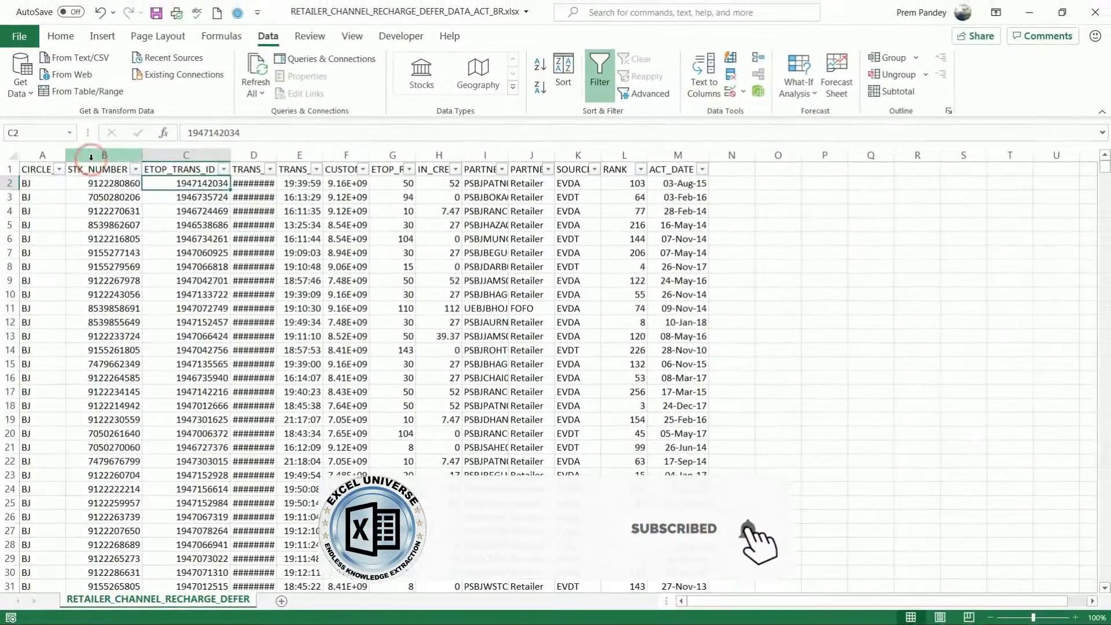
{"action": "left_click", "coordinate": [154, 71]}
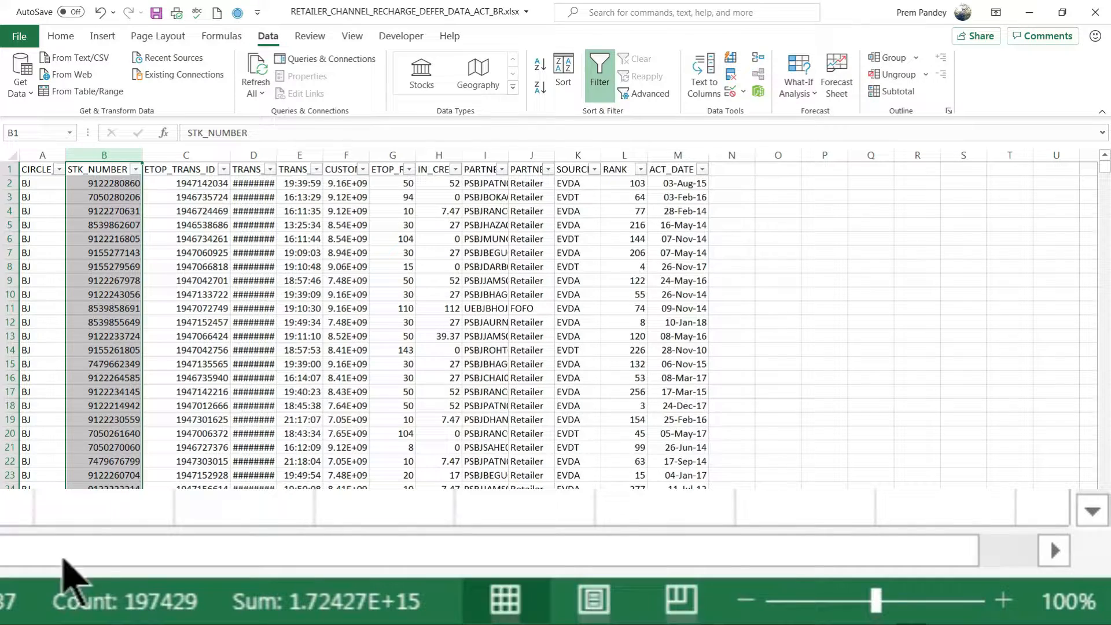
{"action": "left_click", "coordinate": [227, 250]}
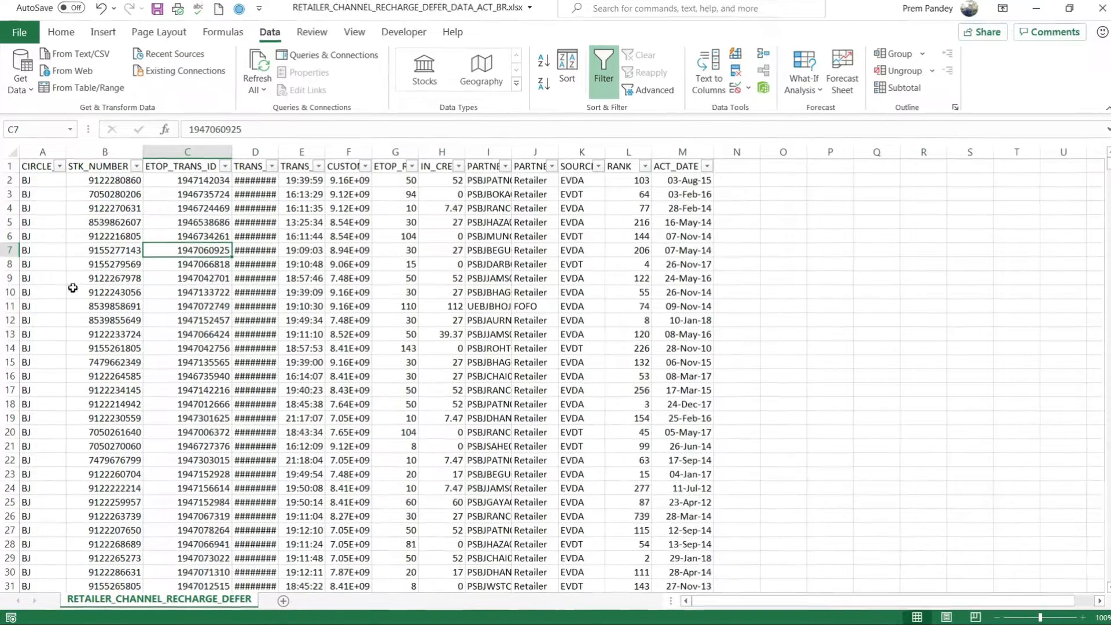
Copy the STK_NUMBER value from B13 into A1 of a new sheet and fit column A to its width.
{"action": "left_click", "coordinate": [118, 336]}
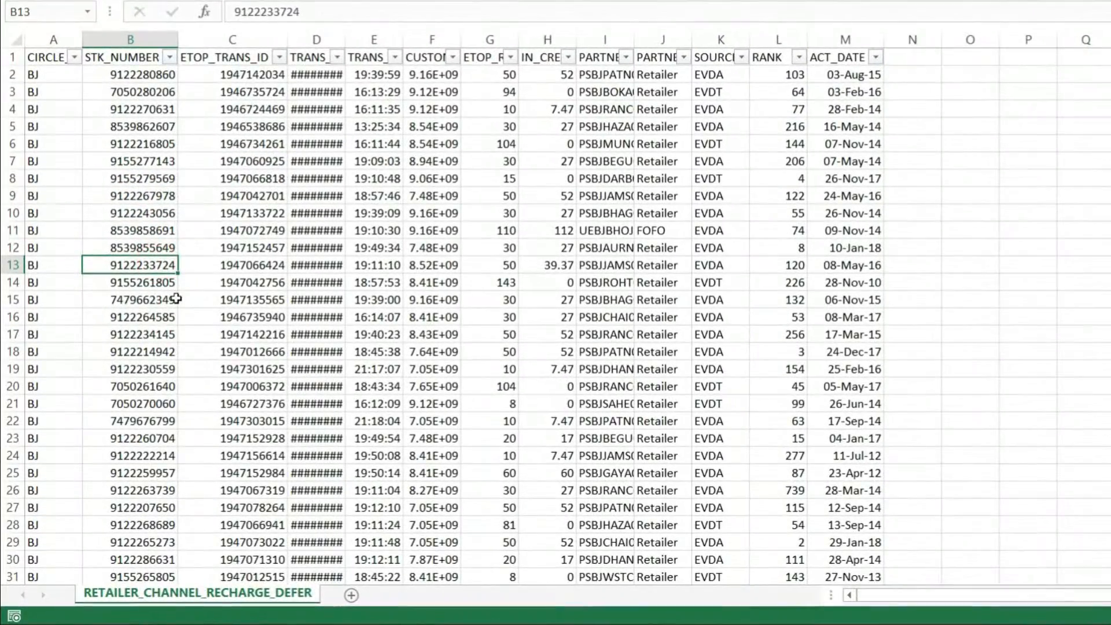
{"action": "key", "text": "ctrl+c"}
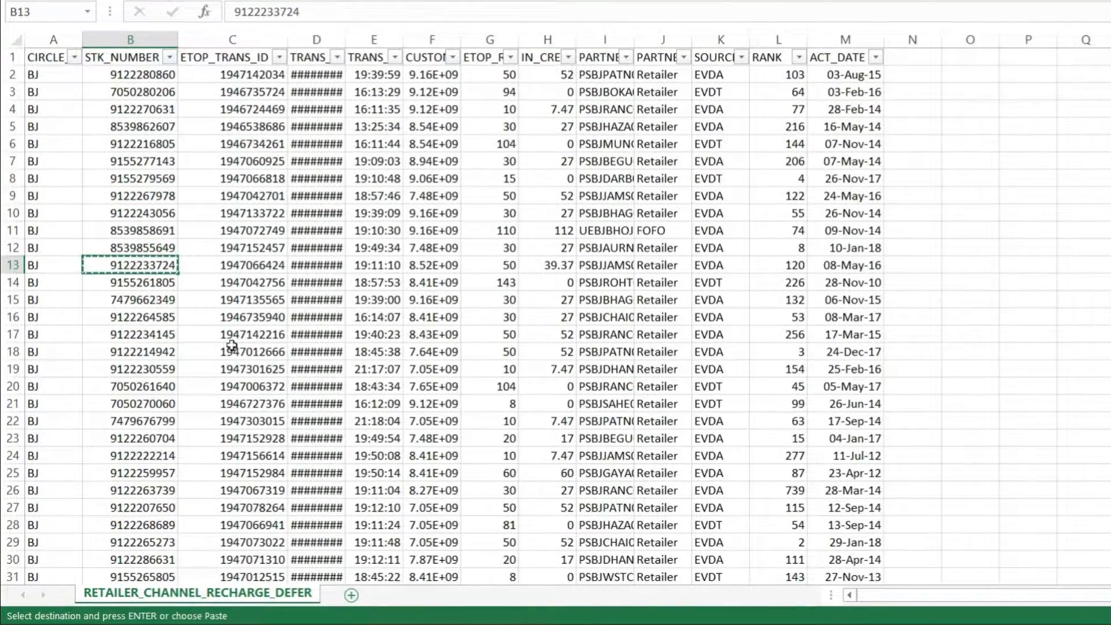
{"action": "key", "text": "shift+F11"}
{"action": "key", "text": "ctrl+v"}
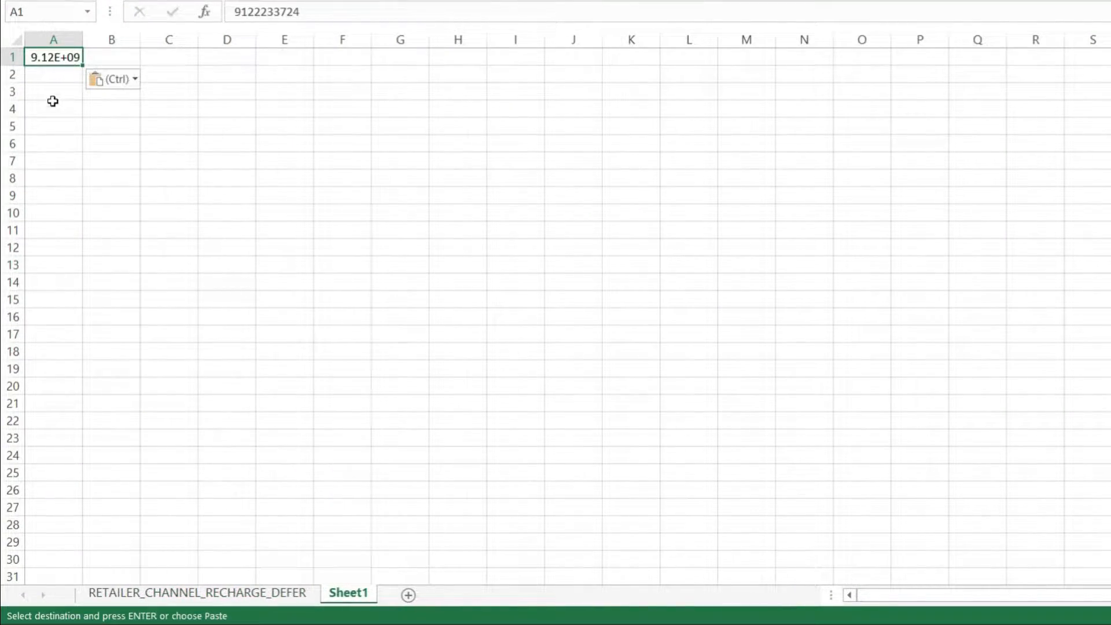
{"action": "double_click", "coordinate": [83, 40]}
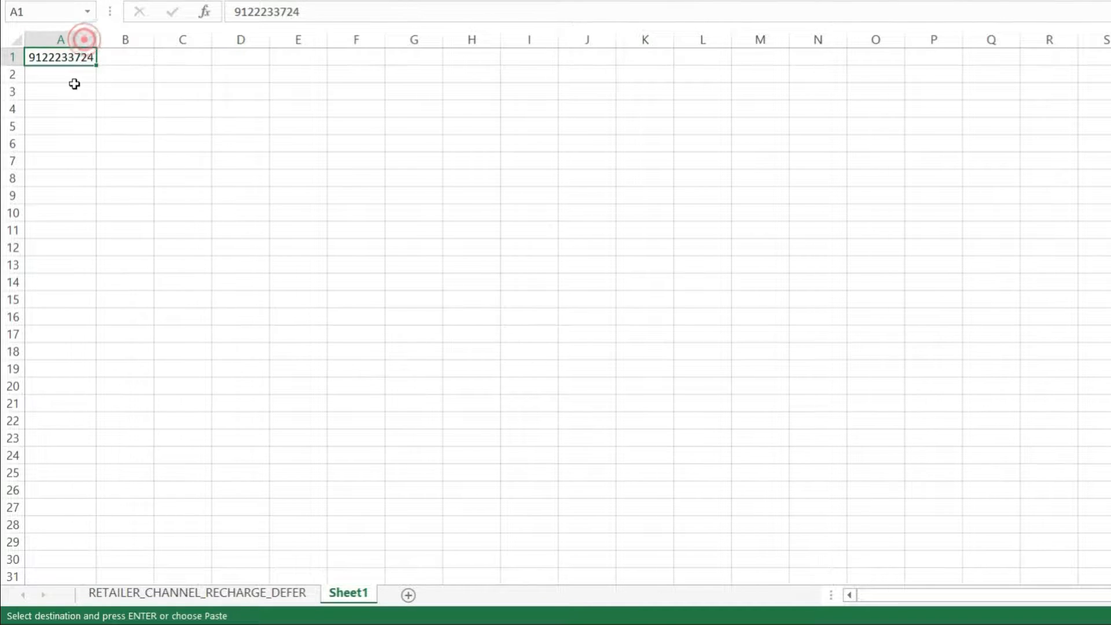
{"action": "left_click", "coordinate": [60, 60]}
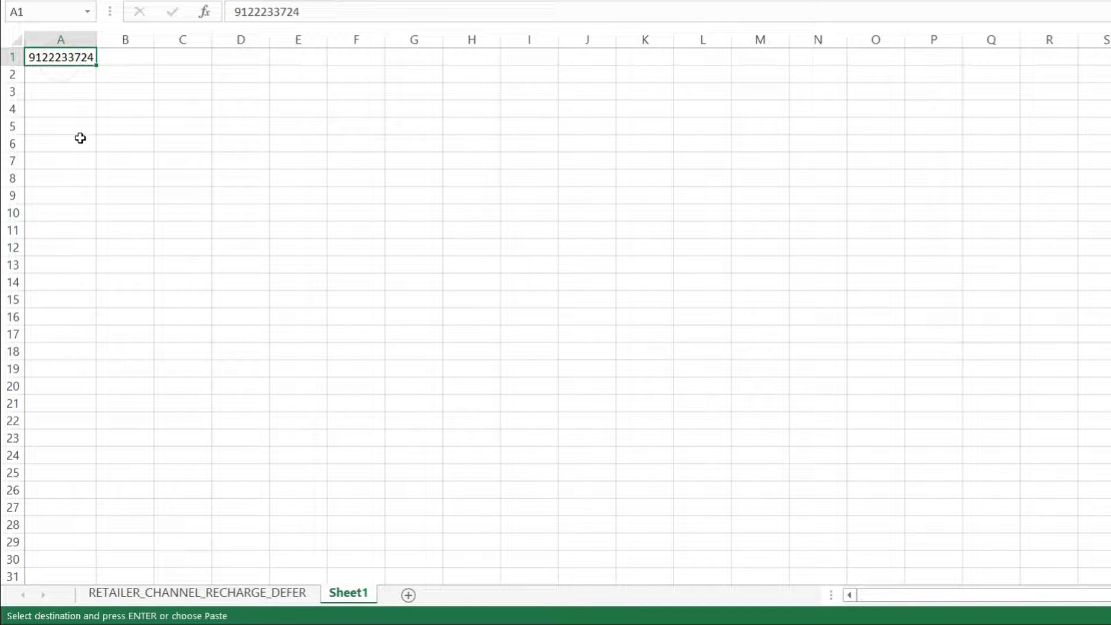
Copy the headers A1:M1, CIRCLE_ID through ACT_DATE, from RETAILER_CHANNEL_RECHARGE_DEFER to Sheet1 starting at A3.
{"action": "left_click", "coordinate": [270, 593]}
{"action": "left_click_drag", "start_coordinate": [43, 58], "coordinate": [871, 58]}
{"action": "key", "text": "ctrl+c"}
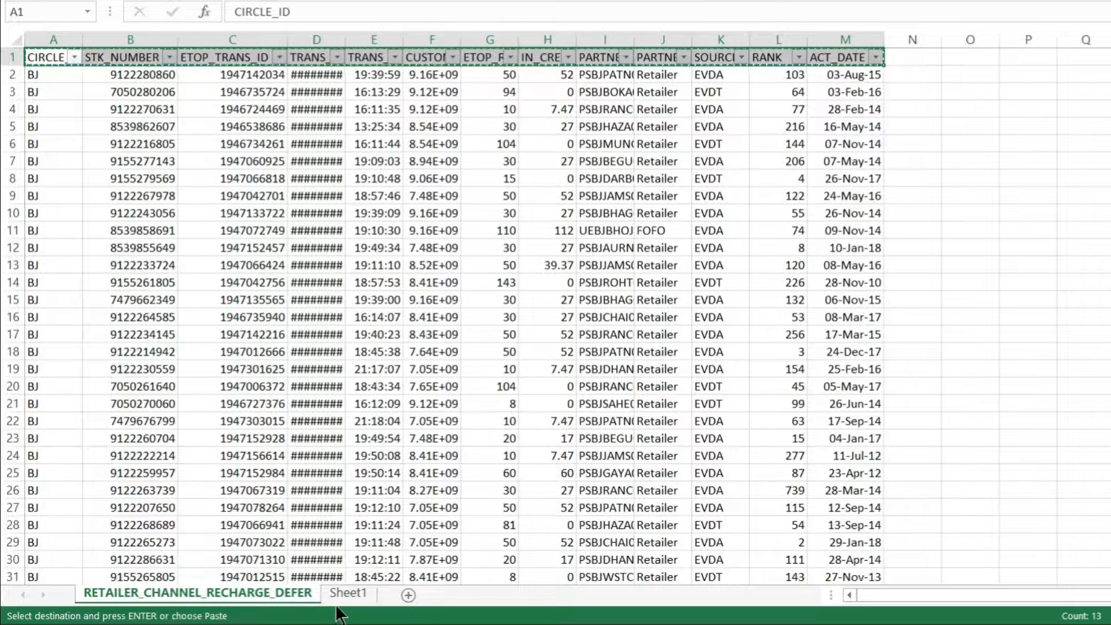
{"action": "left_click", "coordinate": [347, 592]}
{"action": "left_click", "coordinate": [68, 93]}
{"action": "key", "text": "ctrl+v"}
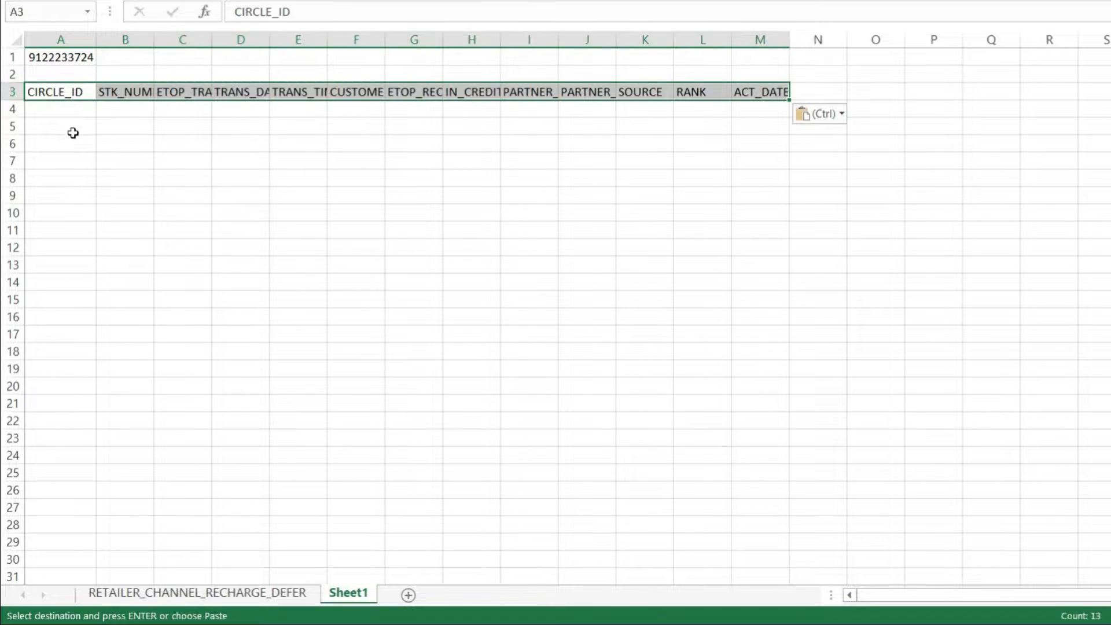
Begin a FILTER formula in Sheet1's A4 through its function arguments, with RETAILER_CHANNEL_RECHARGE_DEFER!A1:M197429 as the array.
{"action": "left_click", "coordinate": [71, 110]}
{"action": "type", "text": "=FILTER("}
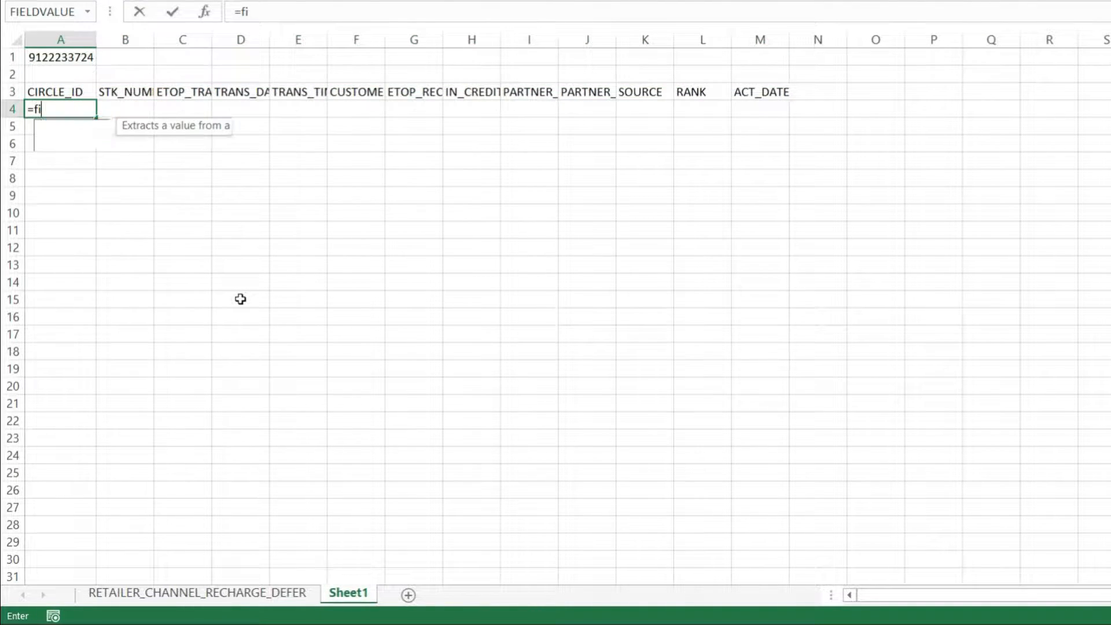
{"action": "key", "text": "ctrl+a"}
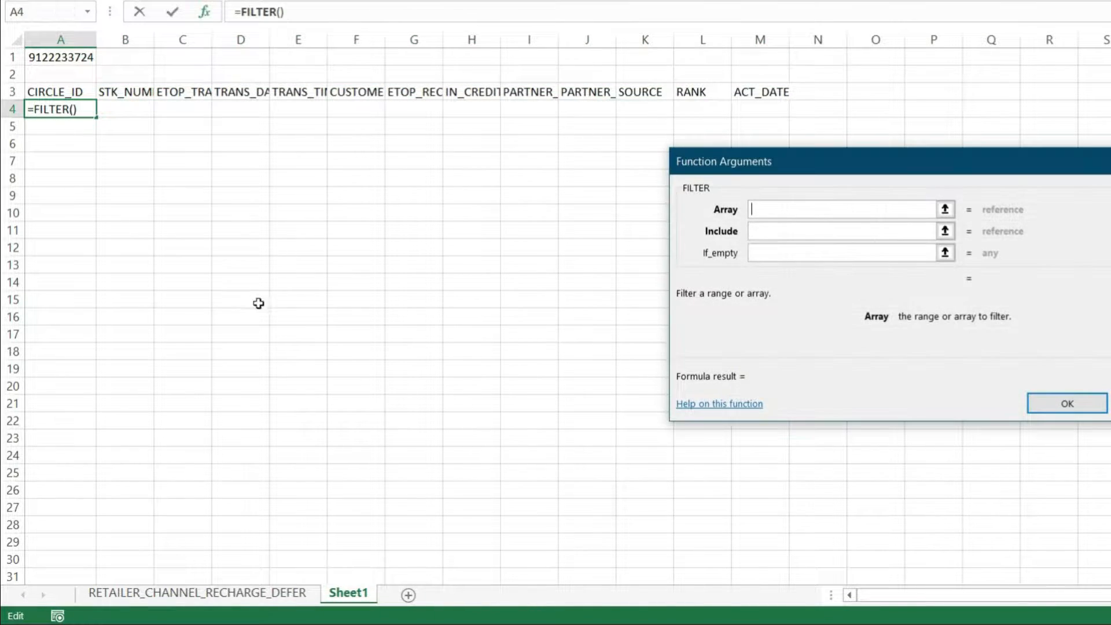
{"action": "left_click_drag", "start_coordinate": [981, 155], "coordinate": [584, 162]}
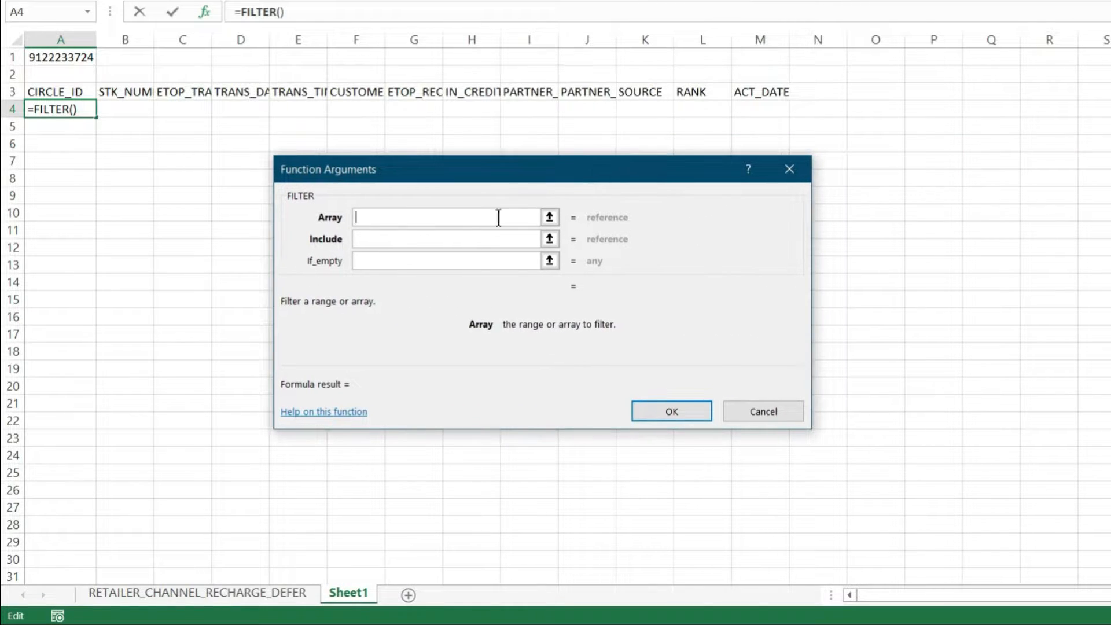
{"action": "left_click", "coordinate": [198, 592]}
{"action": "left_click", "coordinate": [53, 95]}
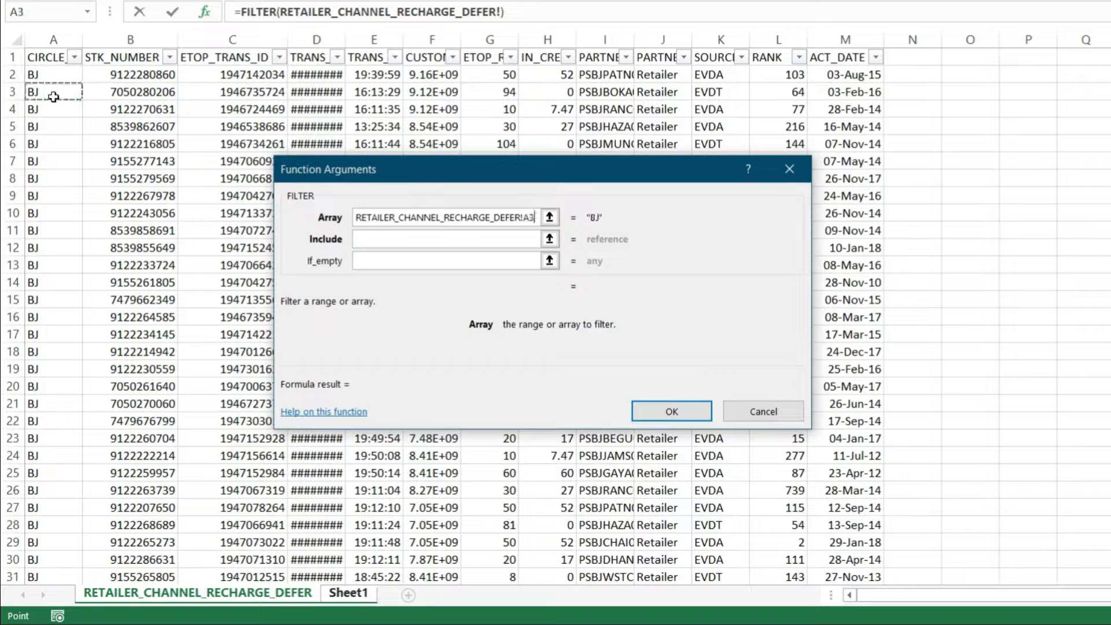
{"action": "key", "text": "ctrl+Up"}
{"action": "key", "text": "ctrl+shift+Right"}
{"action": "key", "text": "ctrl+shift+Down"}
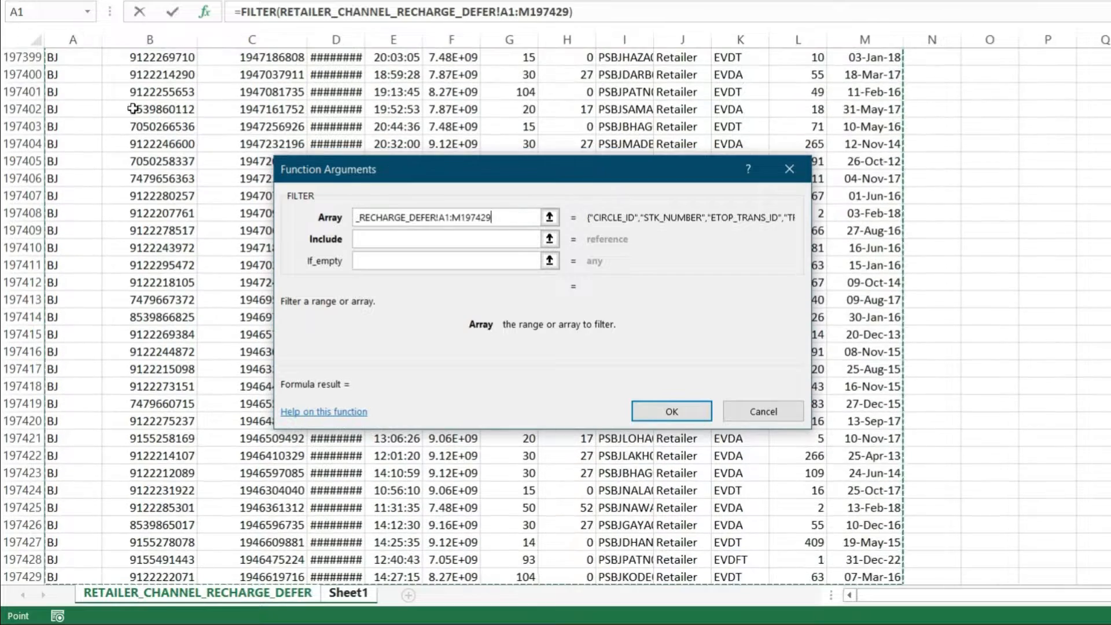
Set the include condition to RETAILER_CHANNEL_RECHARGE_DEFER!B1:B197429=Sheet1!A1 and insert the FILTER formula.
{"action": "left_click", "coordinate": [388, 236]}
{"action": "left_click", "coordinate": [186, 594]}
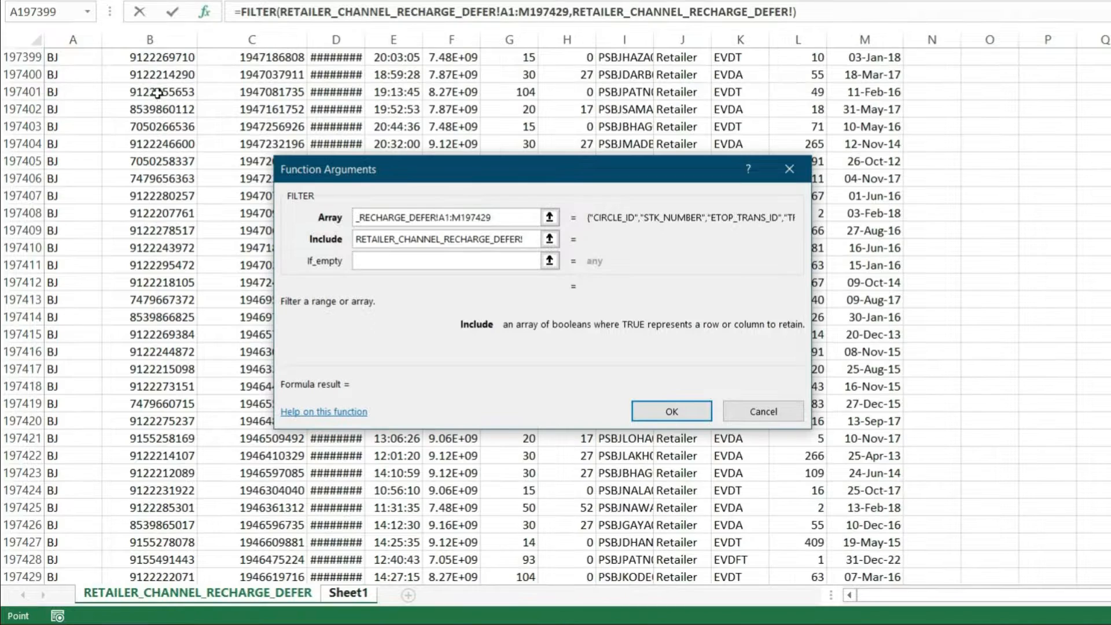
{"action": "left_click", "coordinate": [154, 88]}
{"action": "key", "text": "ctrl+Down"}
{"action": "key", "text": "ctrl+Up"}
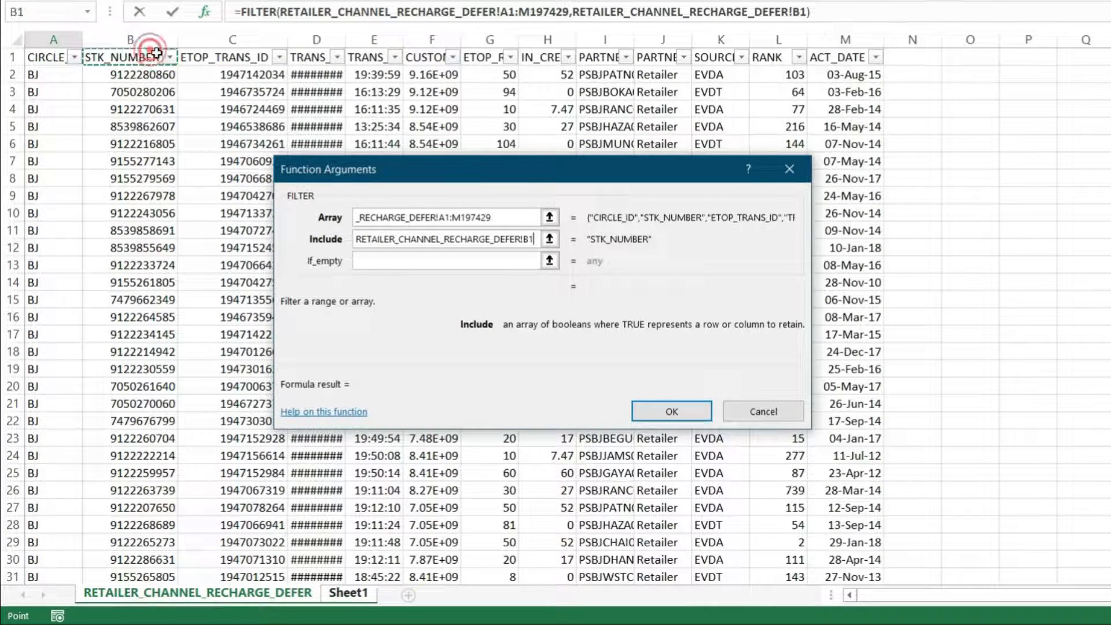
{"action": "key", "text": "ctrl+shift+Down"}
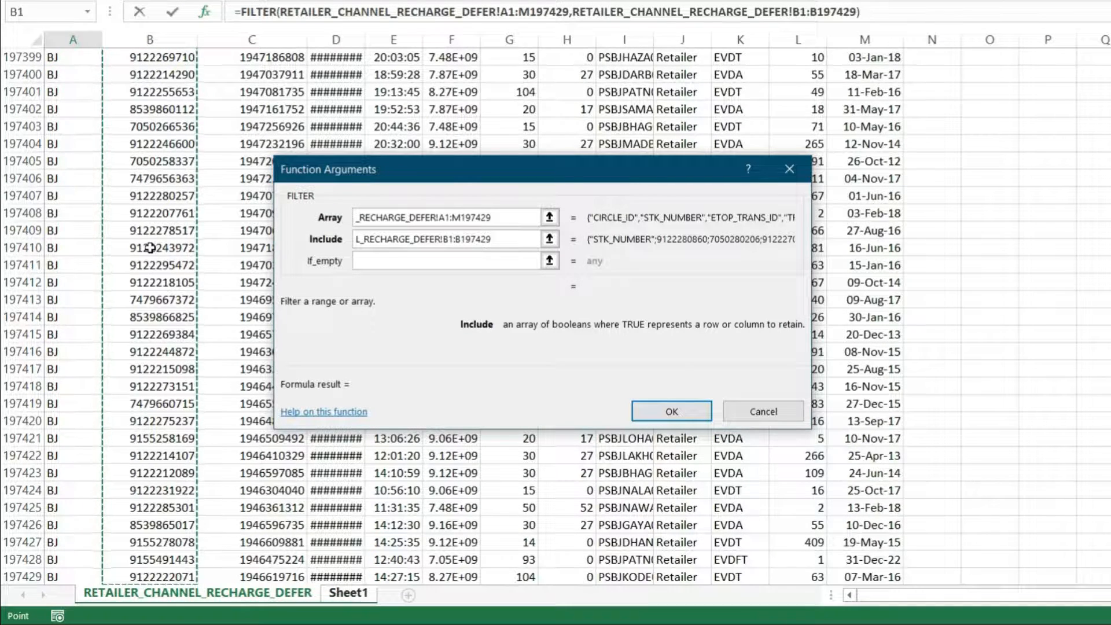
{"action": "type", "text": "="}
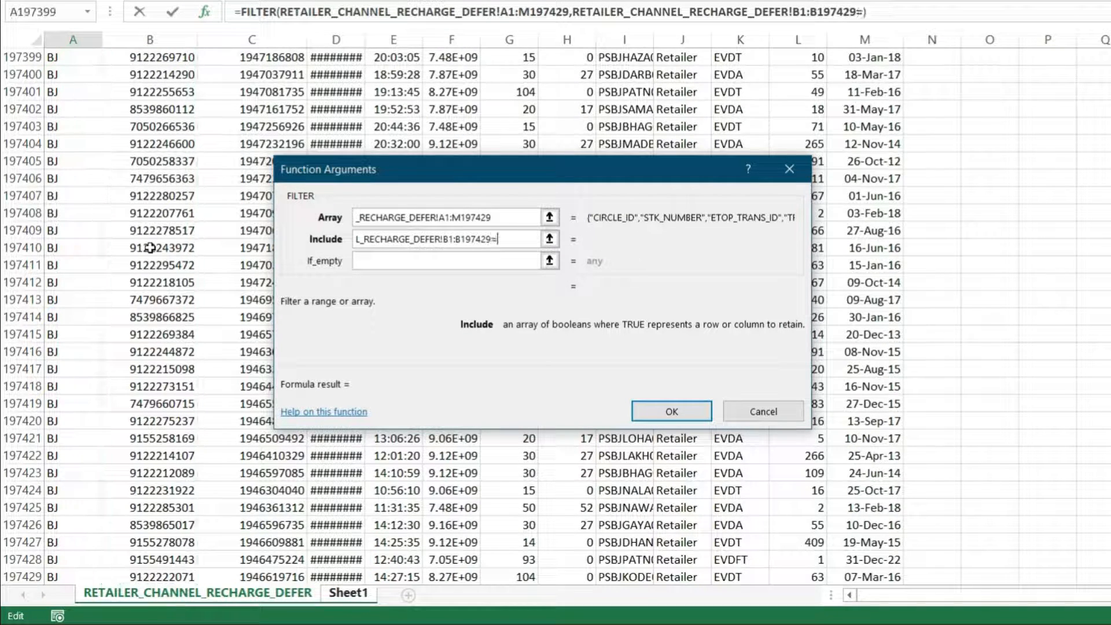
{"action": "left_click", "coordinate": [345, 593]}
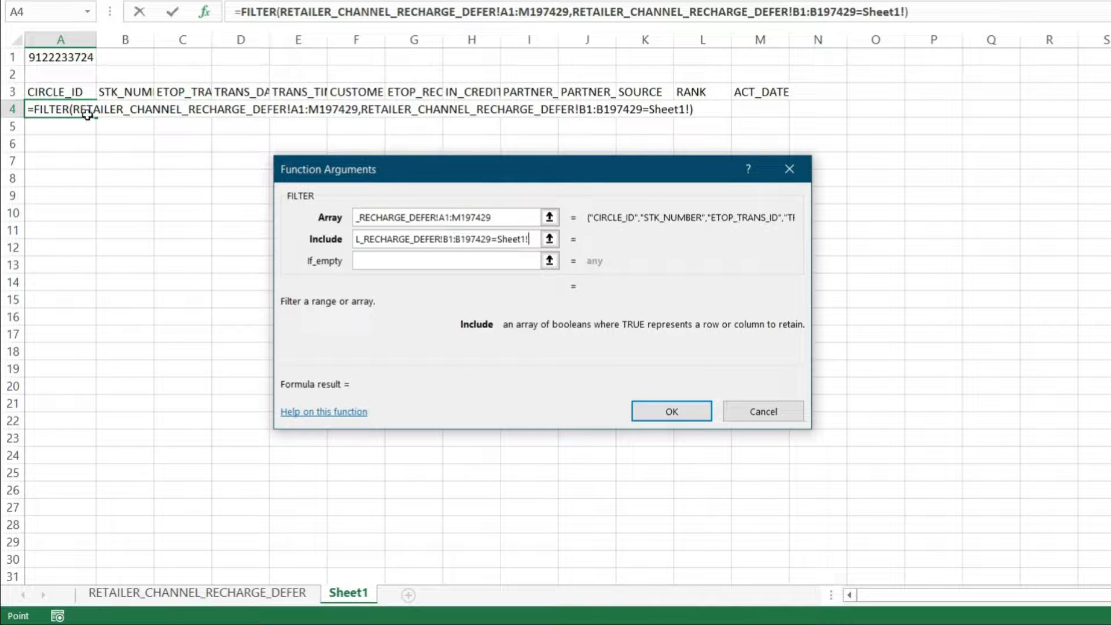
{"action": "left_click", "coordinate": [74, 59]}
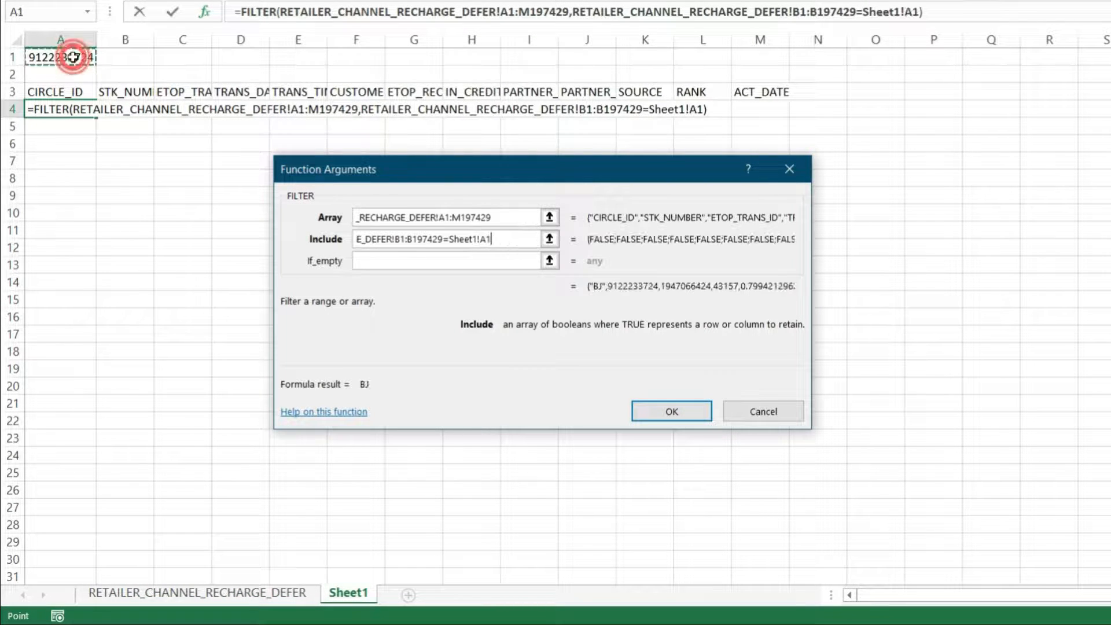
{"action": "left_click", "coordinate": [671, 411]}
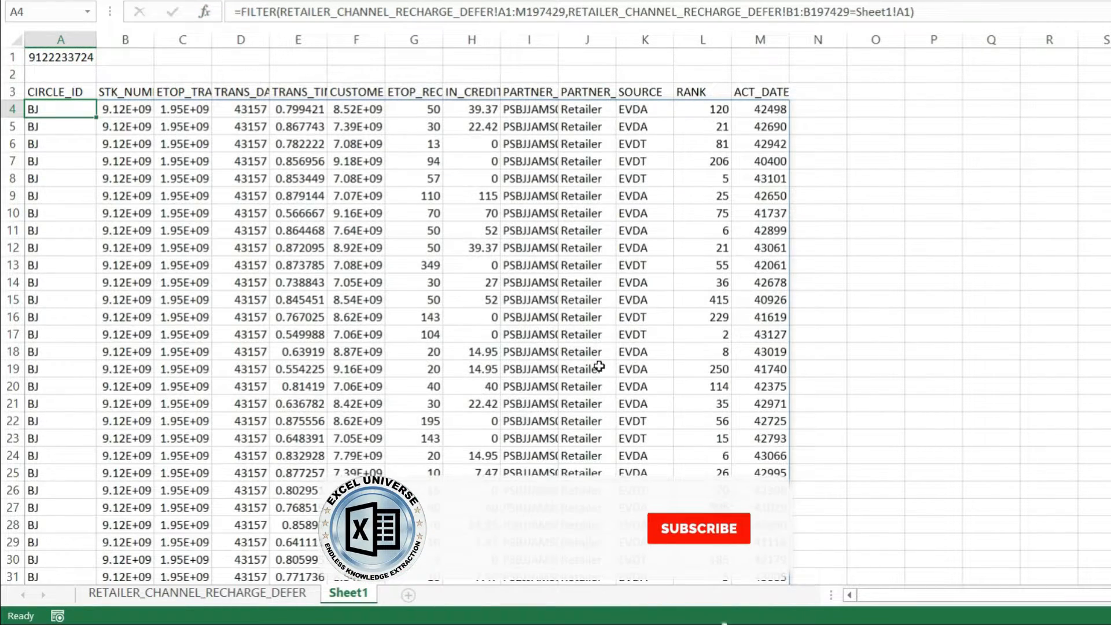
Look over the filtered rows and replace the lookup number in A1 with a different STK number.
{"action": "scroll", "coordinate": [286, 191], "scroll_direction": "down", "scroll_amount": 5}
{"action": "scroll", "coordinate": [226, 205], "scroll_direction": "up", "scroll_amount": 5}
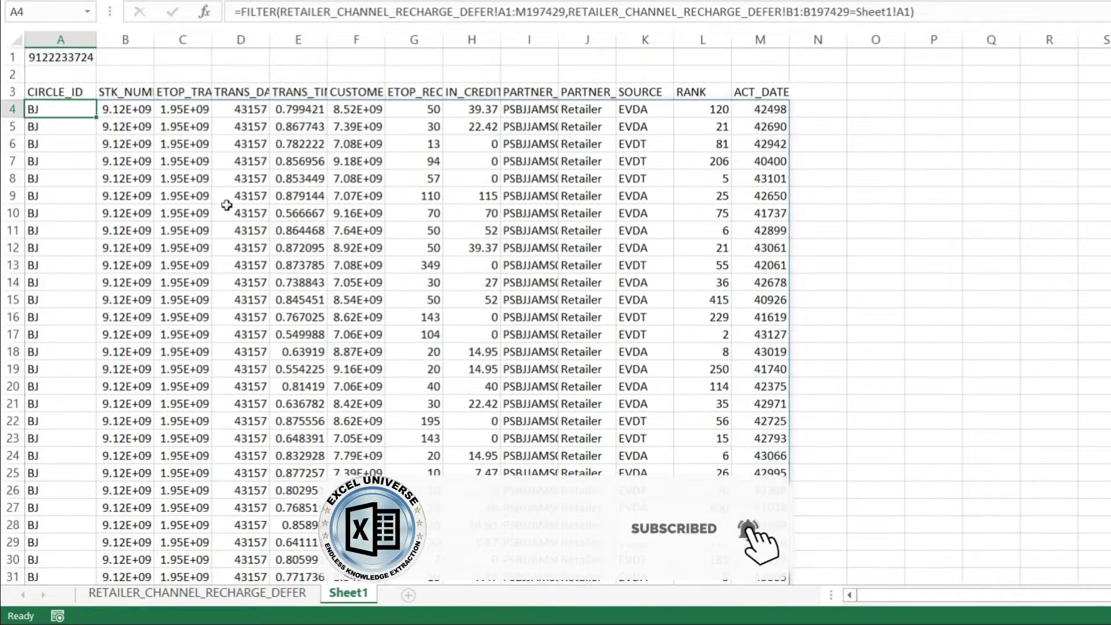
{"action": "left_click", "coordinate": [66, 51]}
{"action": "key", "text": "F2"}
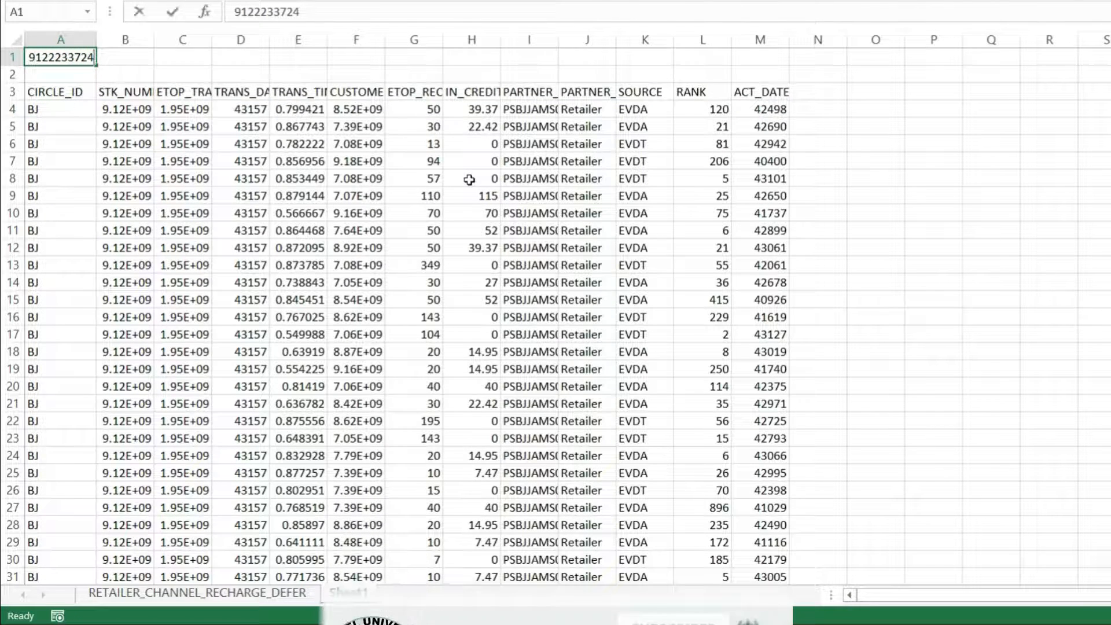
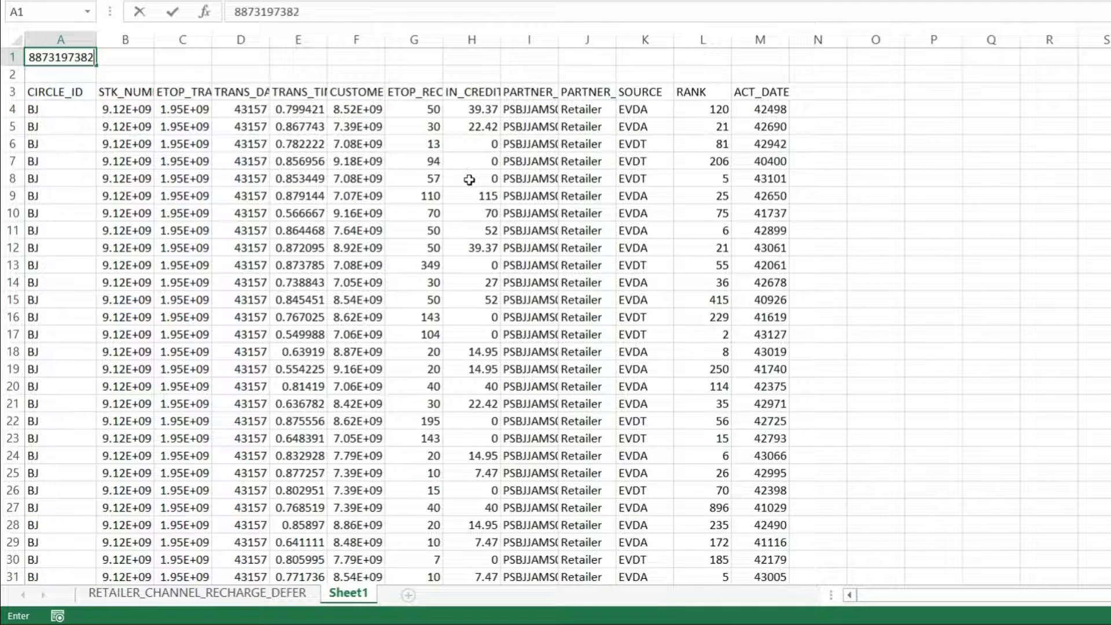
{"action": "key", "text": "Return"}
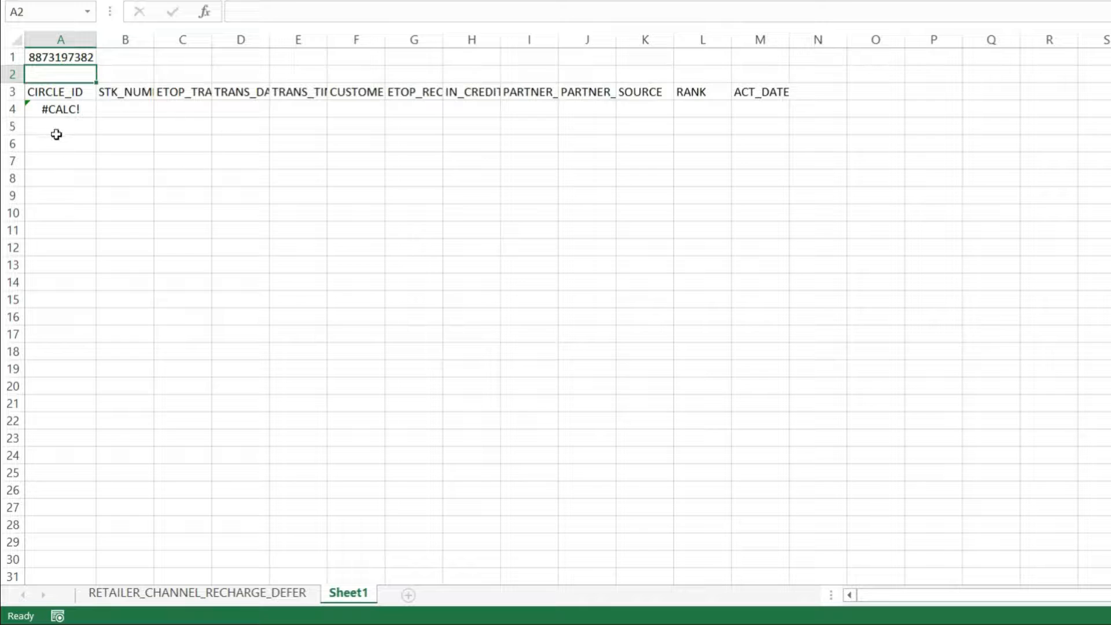
Add "Value Not Found" as the if_empty argument of the FILTER formula in A4 and fit column A's width to its content.
{"action": "left_click", "coordinate": [78, 105]}
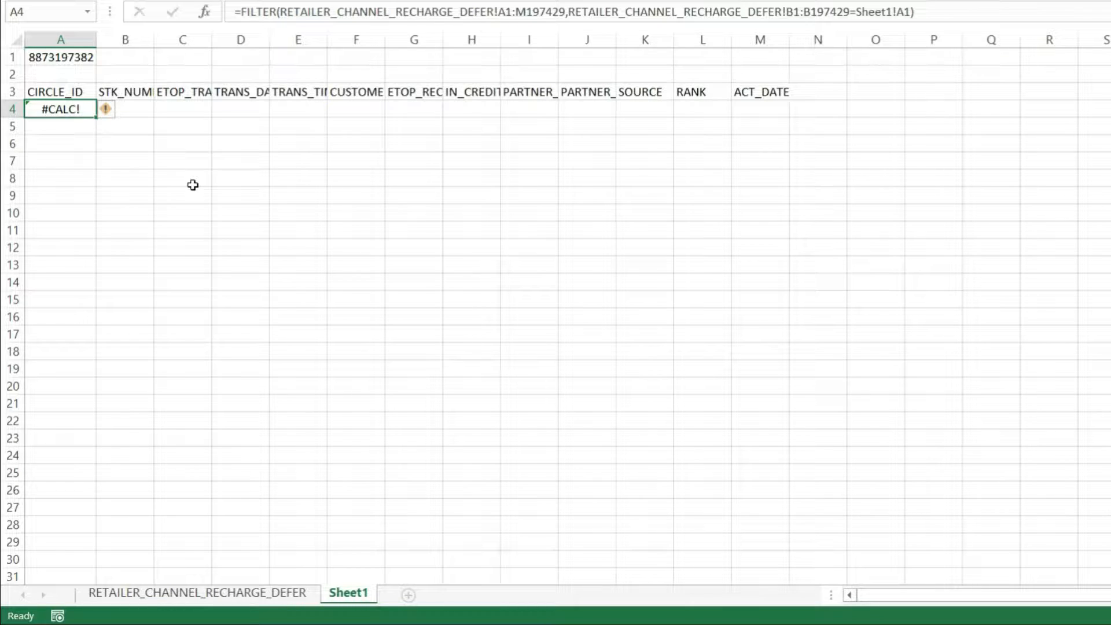
{"action": "left_click", "coordinate": [207, 11]}
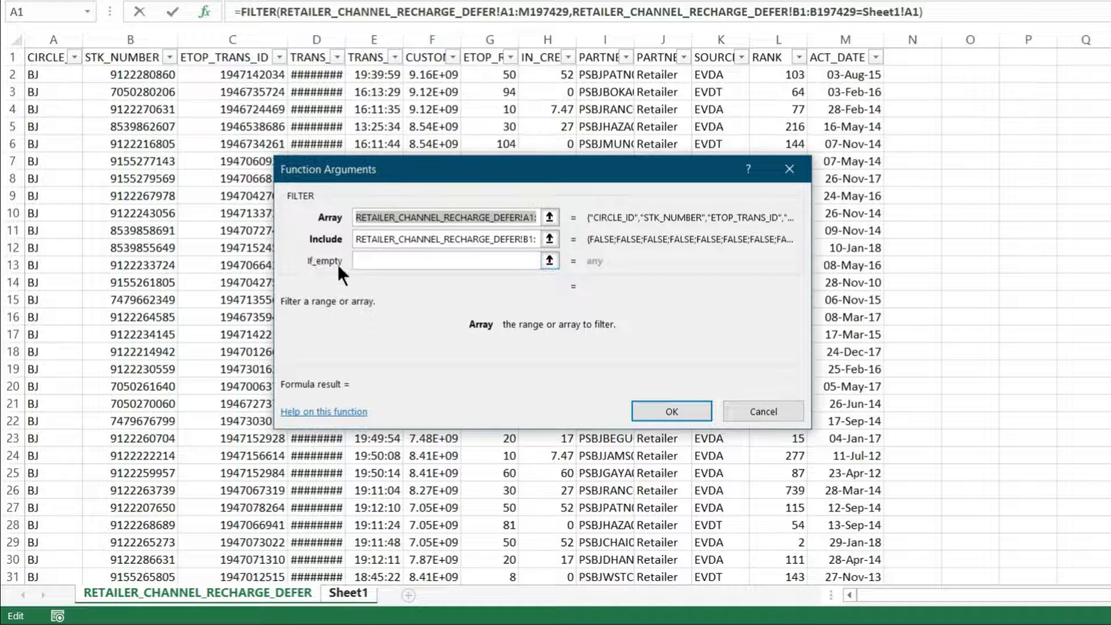
{"action": "left_click_drag", "start_coordinate": [304, 261], "coordinate": [343, 262]}
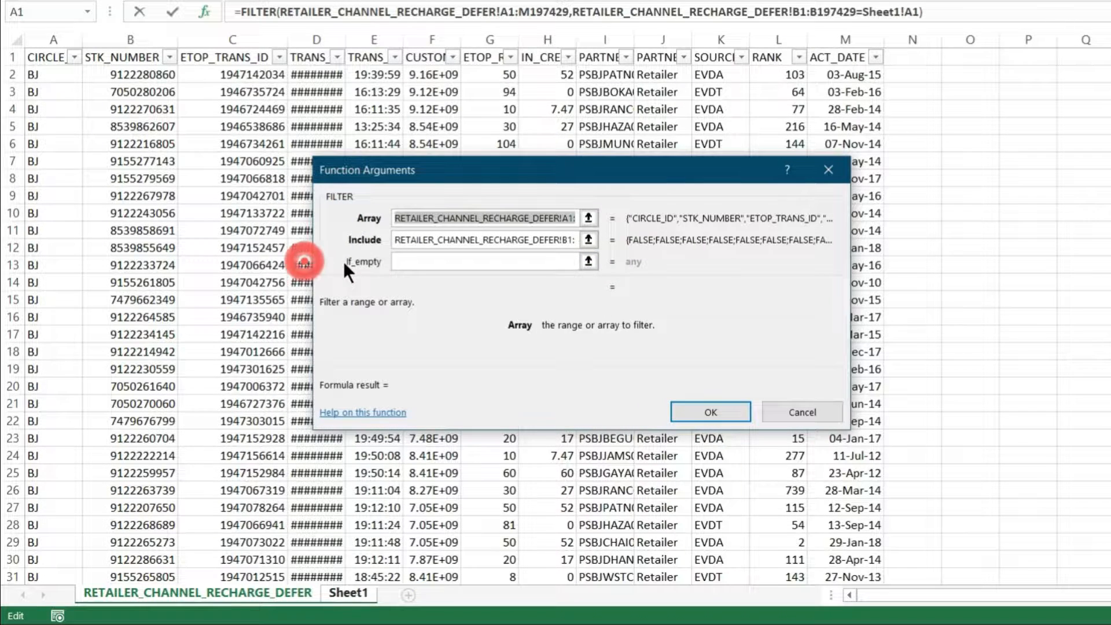
{"action": "left_click", "coordinate": [422, 262]}
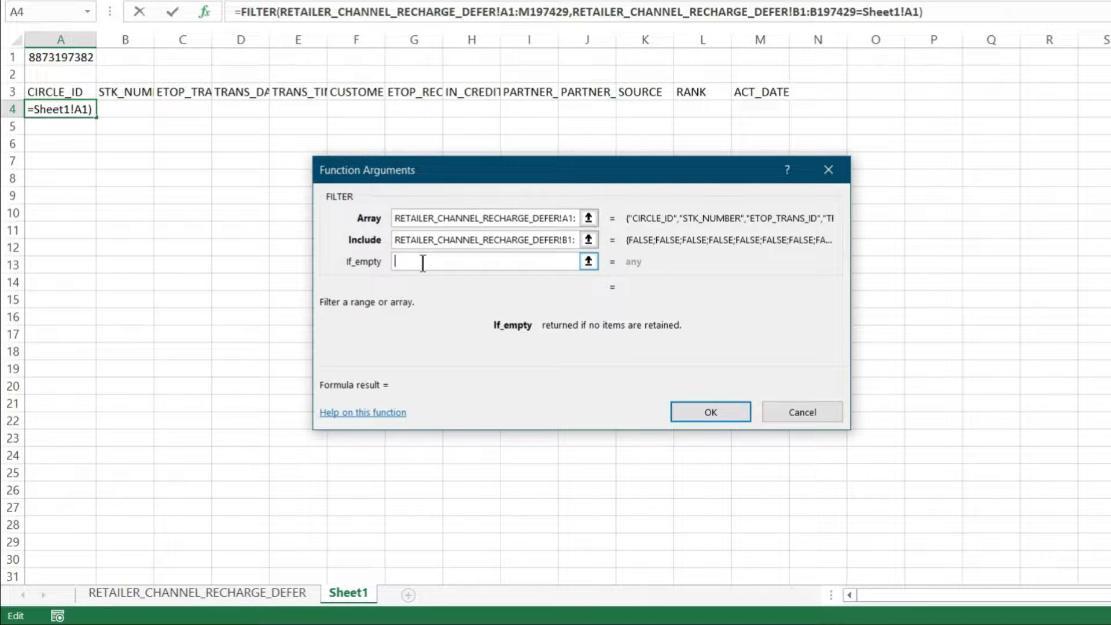
{"action": "type", "text": "Value Not"}
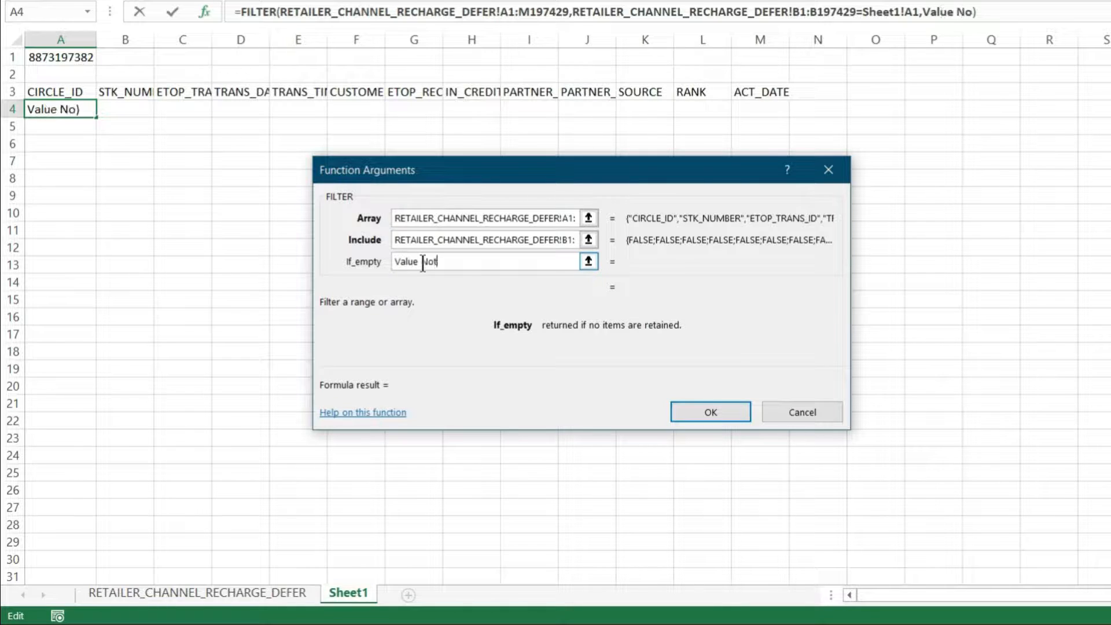
{"action": "type", "text": " Found"}
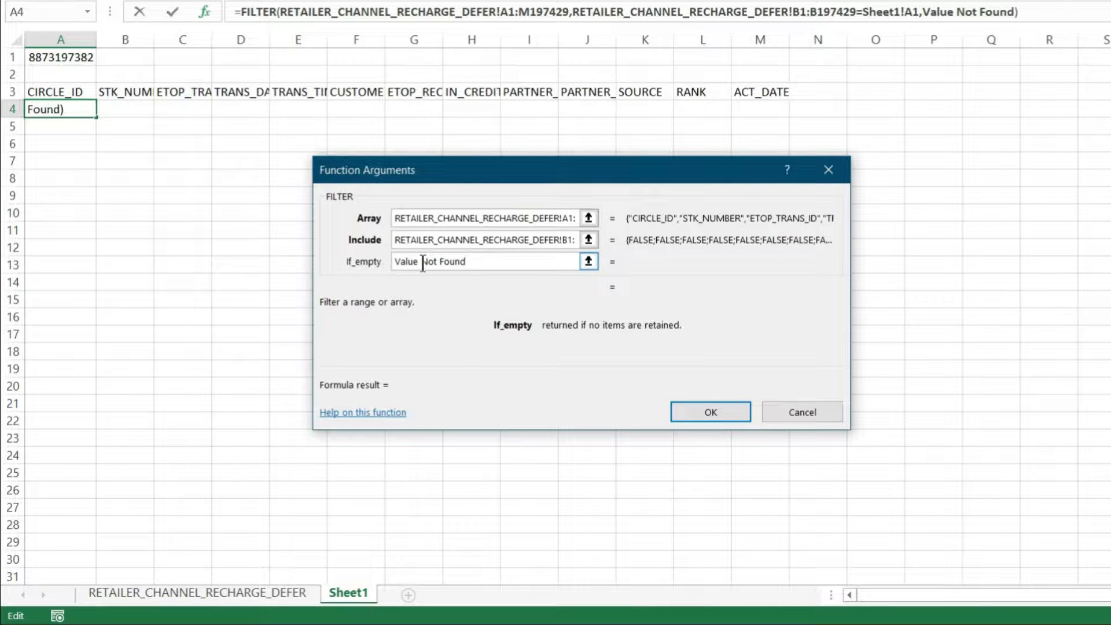
{"action": "key", "text": "Return"}
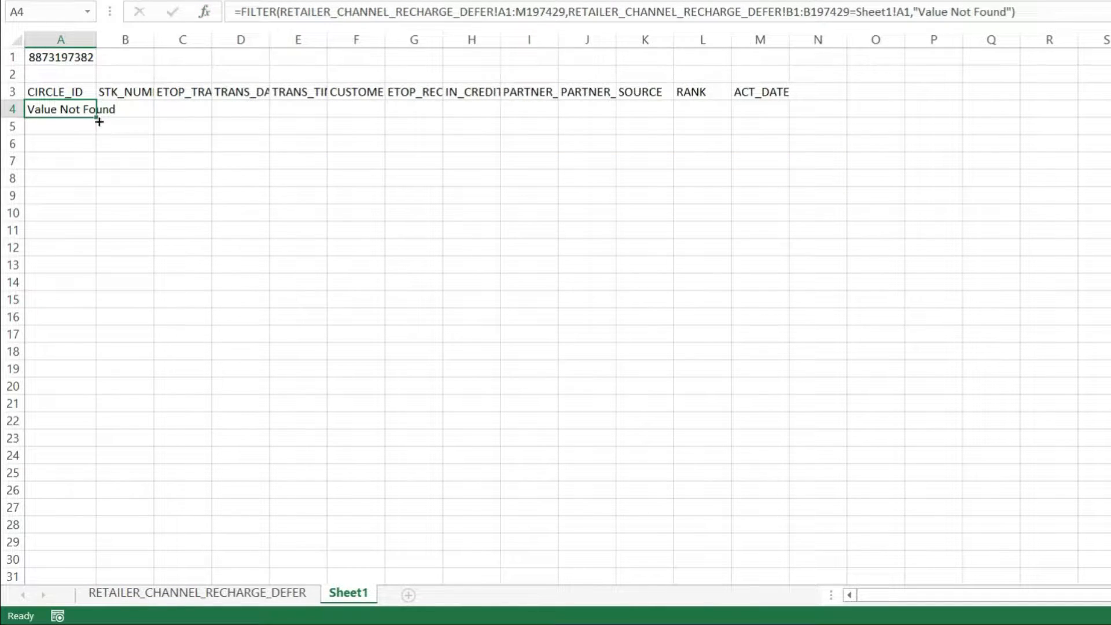
{"action": "double_click", "coordinate": [95, 37]}
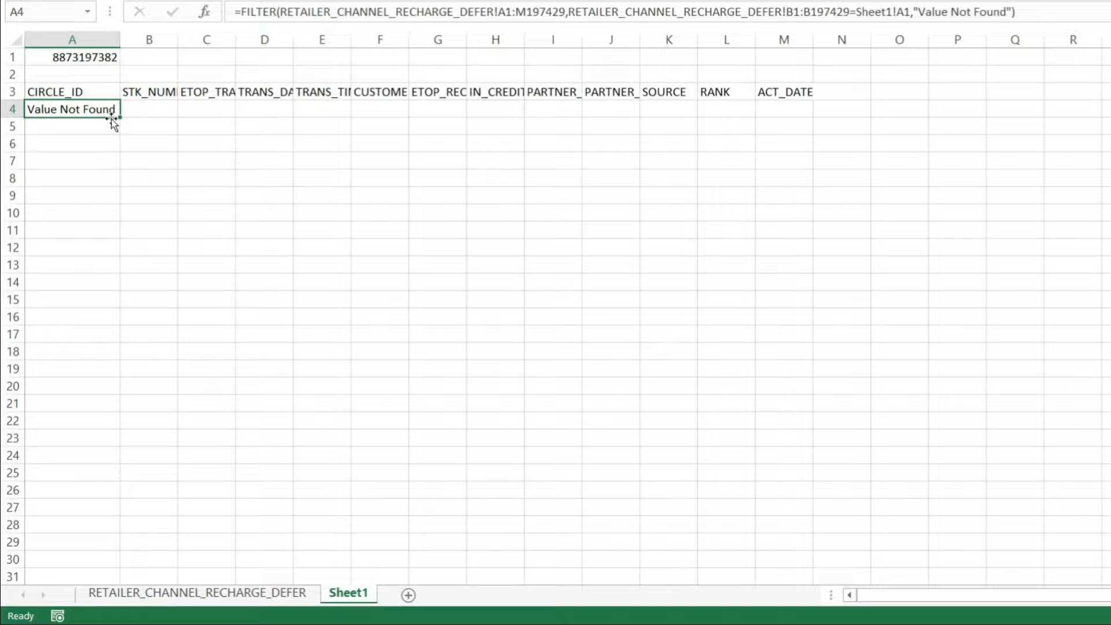
Replace the lookup number in Sheet1's A1 with the STK_NUMBER copied from B7 of RETAILER_CHANNEL_RECHARGE_DEFER.
{"action": "left_click", "coordinate": [107, 159]}
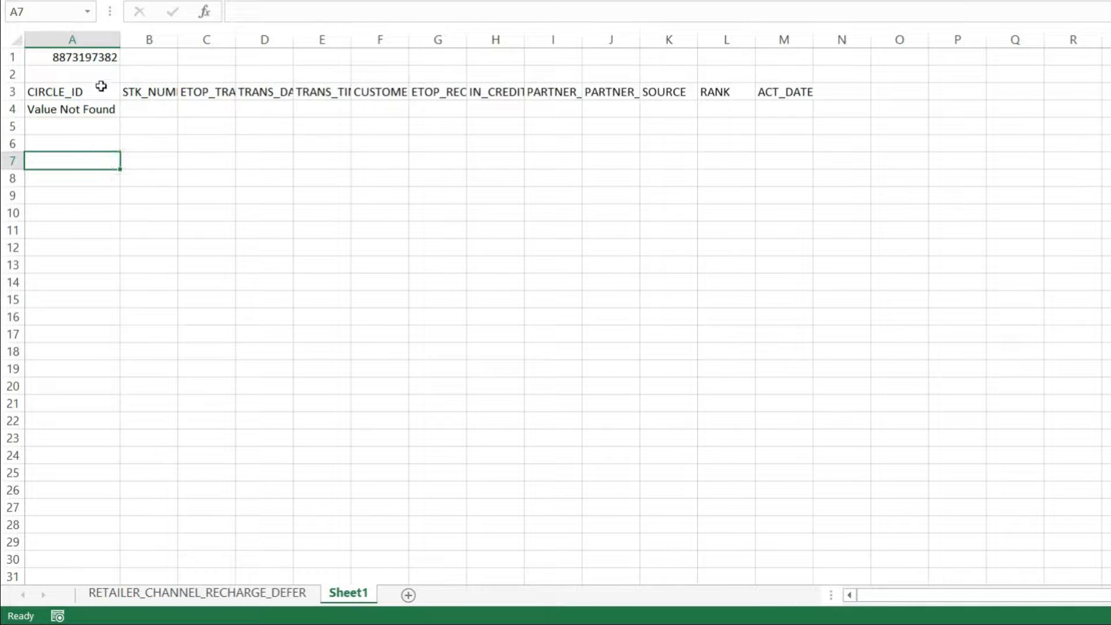
{"action": "left_click", "coordinate": [101, 55]}
{"action": "left_click", "coordinate": [249, 591]}
{"action": "left_click", "coordinate": [133, 161]}
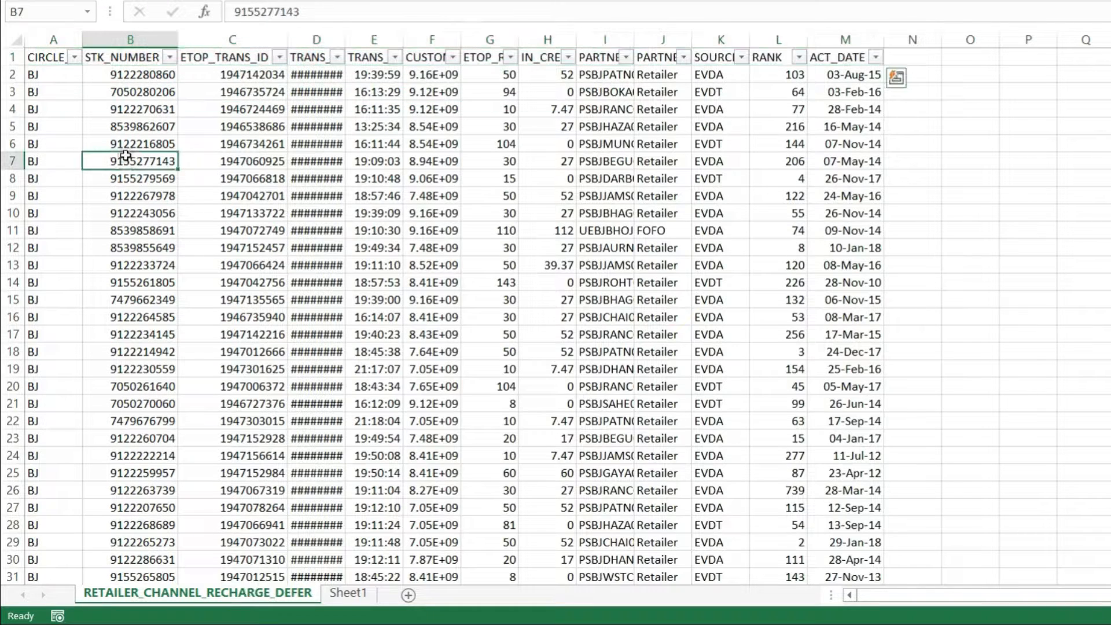
{"action": "key", "text": "ctrl+c"}
{"action": "left_click", "coordinate": [347, 592]}
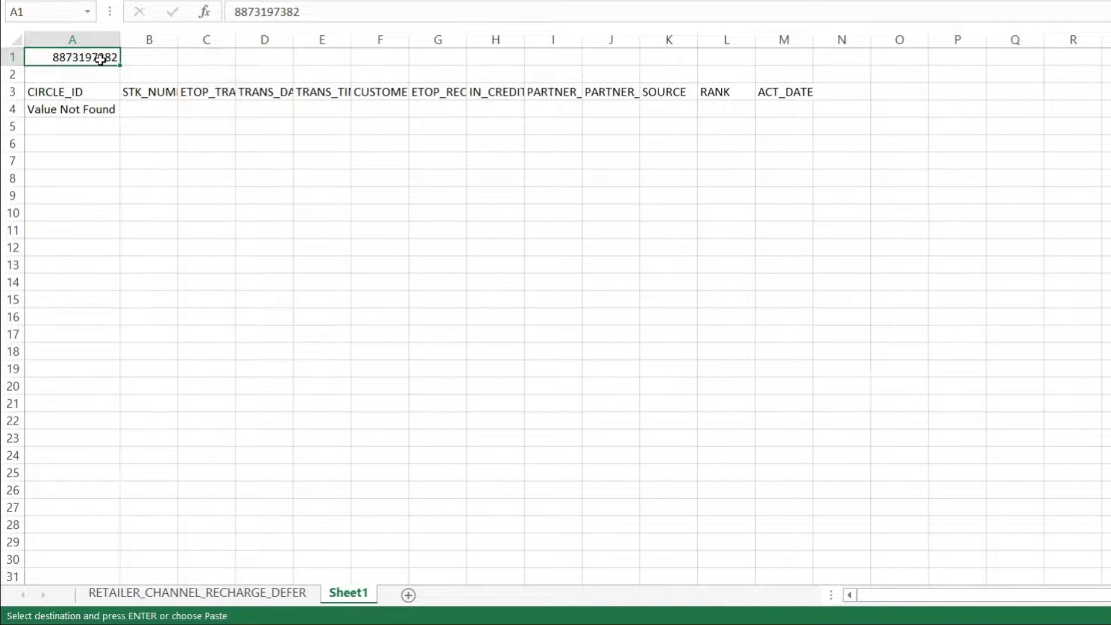
{"action": "key", "text": "ctrl+v"}
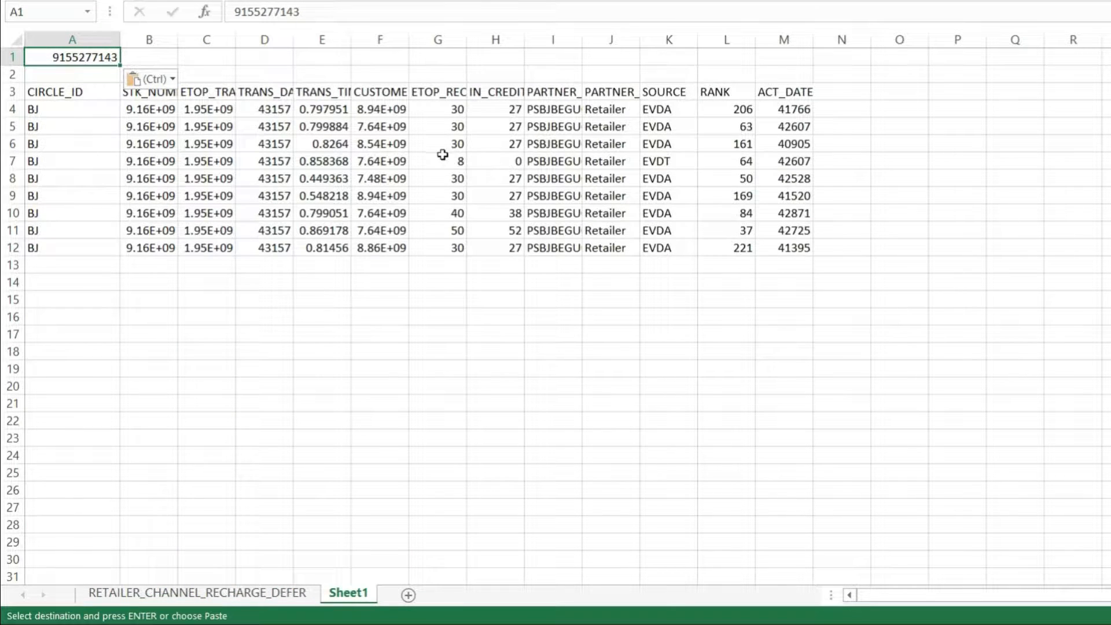
{"action": "left_click", "coordinate": [182, 126]}
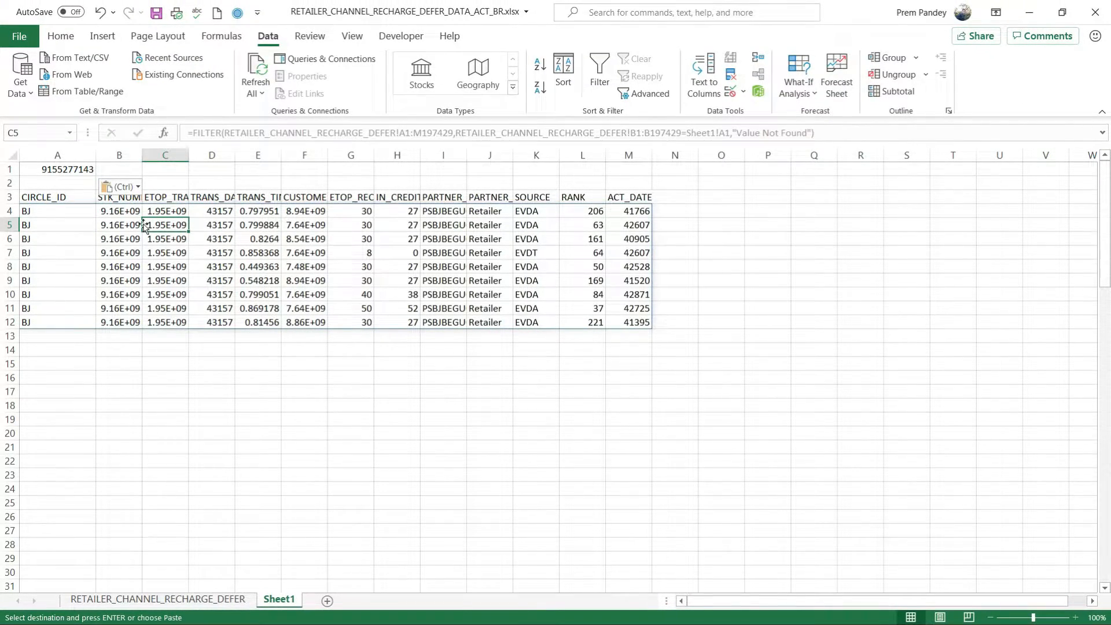
{"action": "left_click", "coordinate": [258, 280]}
Switch to the Office 365 Lookup Functions workbook and clear the Asus FILTER results starting at R5.
{"action": "key", "text": "alt+Tab"}
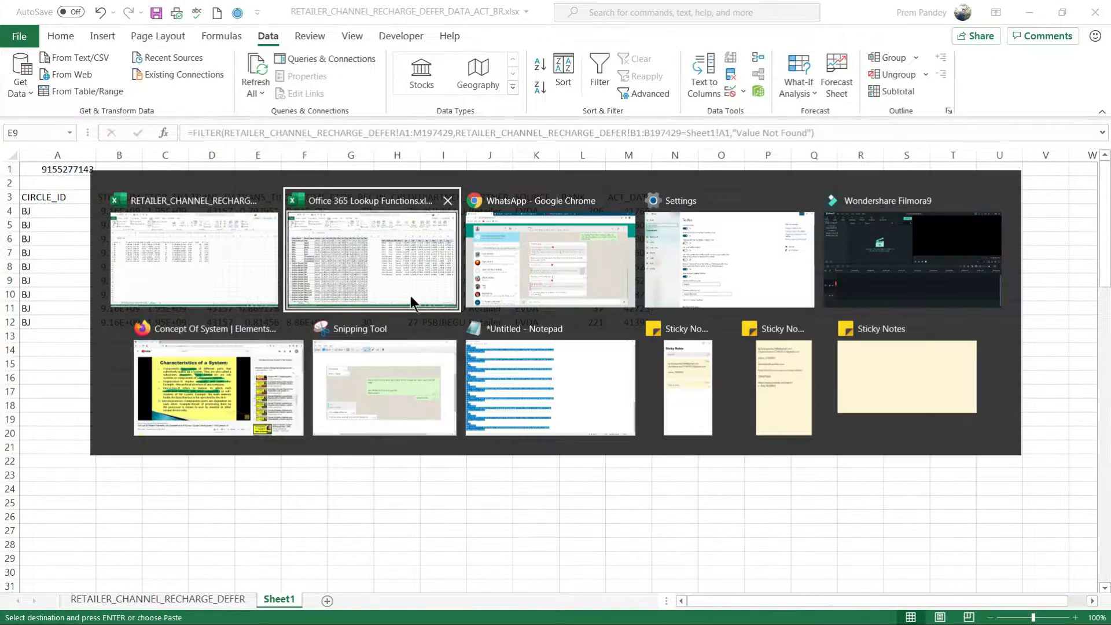
{"action": "left_click", "coordinate": [266, 300]}
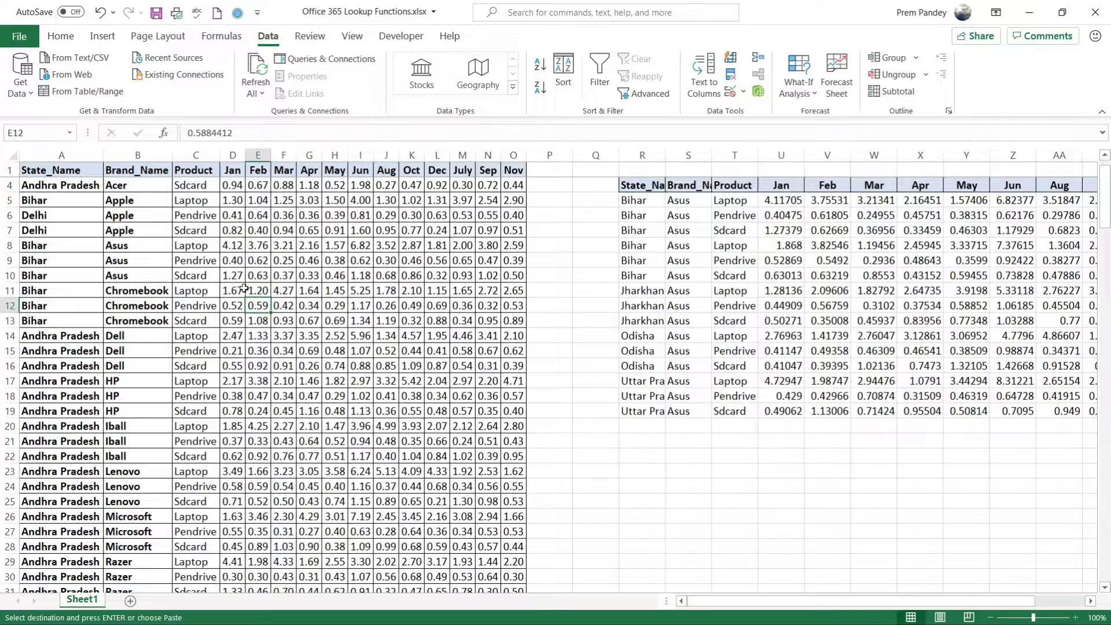
{"action": "left_click", "coordinate": [636, 201]}
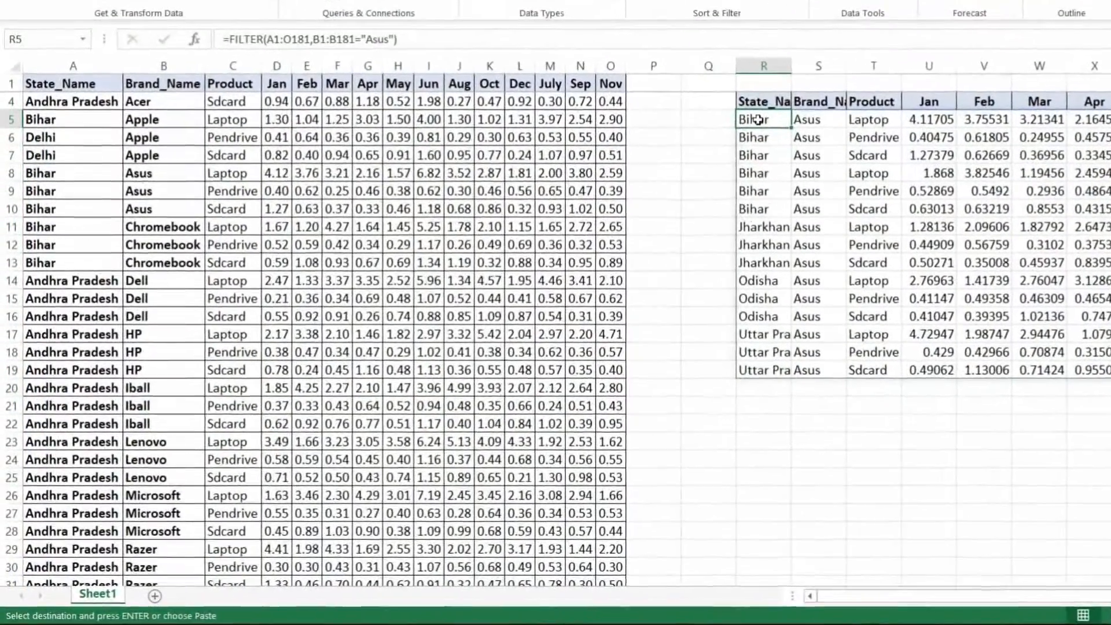
{"action": "key", "text": "ctrl+shift+Down"}
{"action": "key", "text": "ctrl+shift+Right"}
{"action": "key", "text": "Delete"}
{"action": "key", "text": "Up"}
{"action": "key", "text": "Down"}
Begin a FILTER formula in R5 with the whole sales table A1:O181 as the array.
{"action": "type", "text": "=FILTER("}
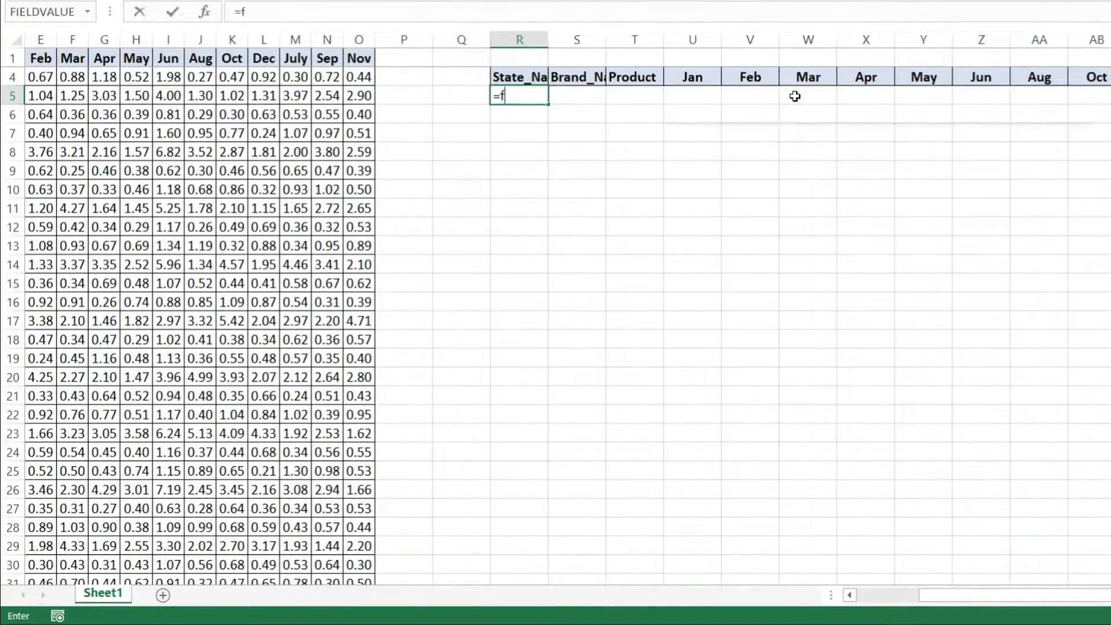
{"action": "key", "text": "ctrl+Left"}
{"action": "key", "text": "ctrl+Up"}
{"action": "key", "text": "ctrl+Left"}
{"action": "key", "text": "ctrl+shift+Right"}
{"action": "key", "text": "ctrl+shift+Down"}
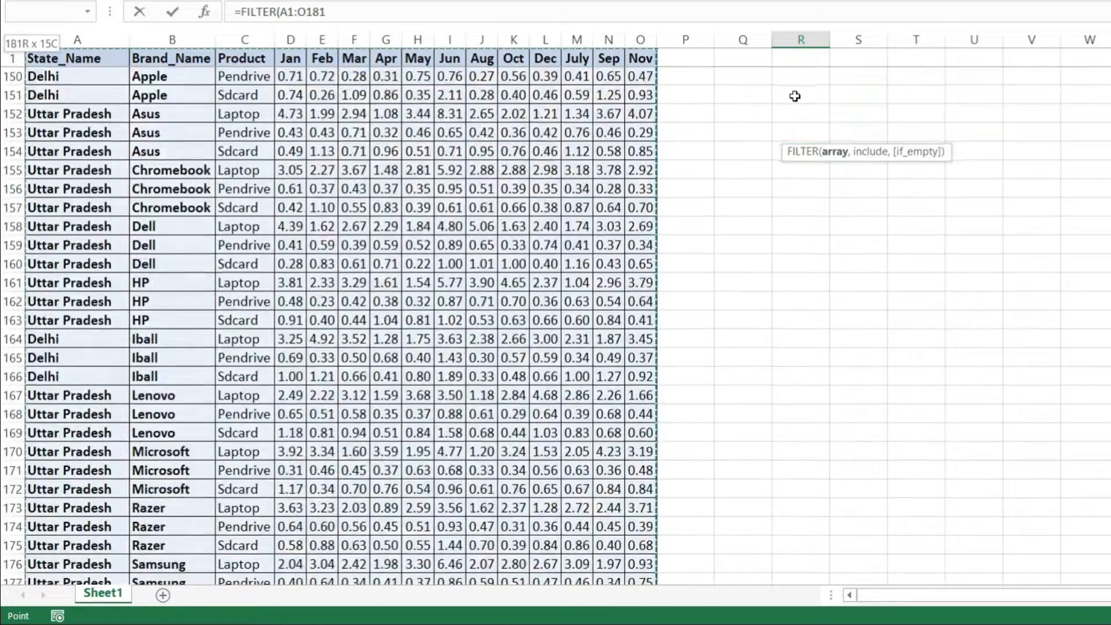
Set the include condition to A1:A181="Bihar" and enter the FILTER formula.
{"action": "type", "text": ","}
{"action": "key", "text": "Up"}
{"action": "key", "text": "ctrl+Left"}
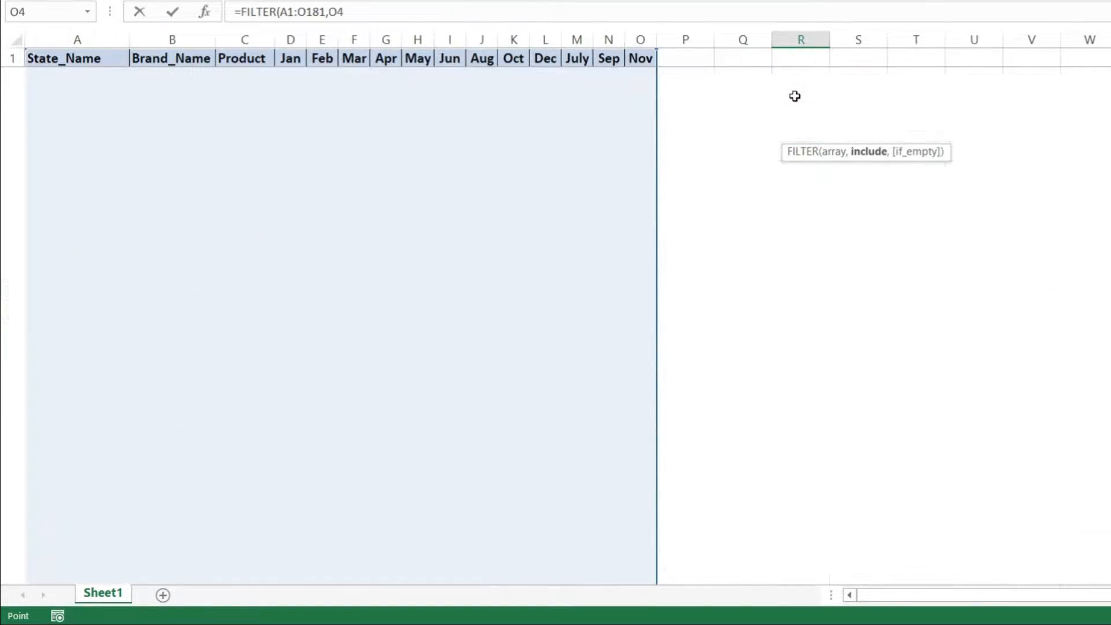
{"action": "key", "text": "ctrl+Up"}
{"action": "key", "text": "ctrl+Left"}
{"action": "key", "text": "Right"}
{"action": "key", "text": "Right"}
{"action": "key", "text": "Left"}
{"action": "key", "text": "Left"}
{"action": "key", "text": "ctrl+shift+Down"}
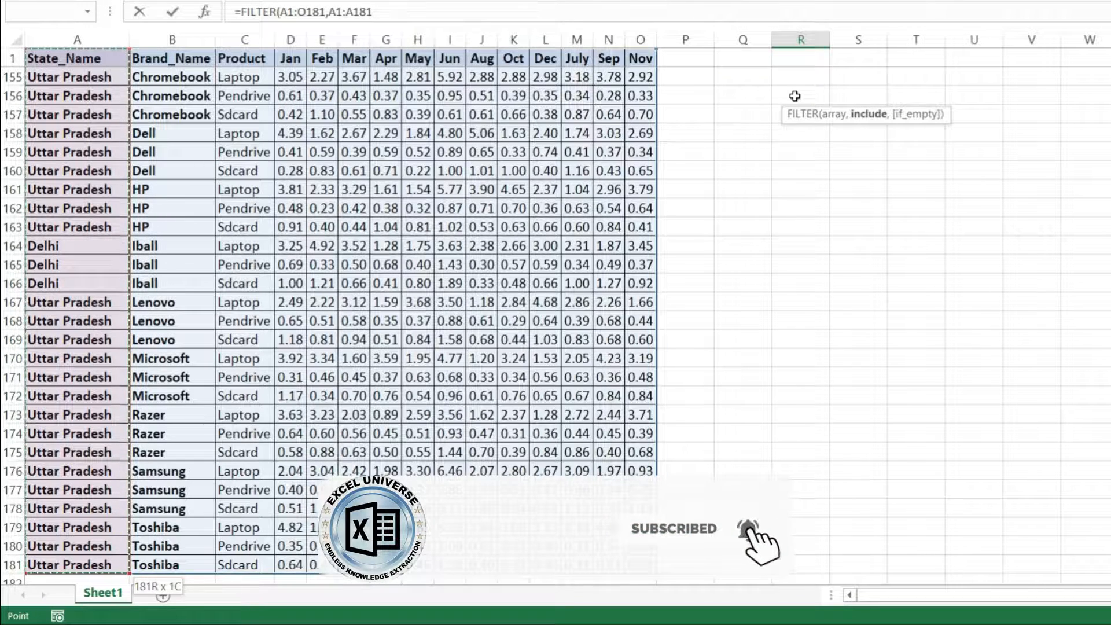
{"action": "type", "text": "=\"Bi"}
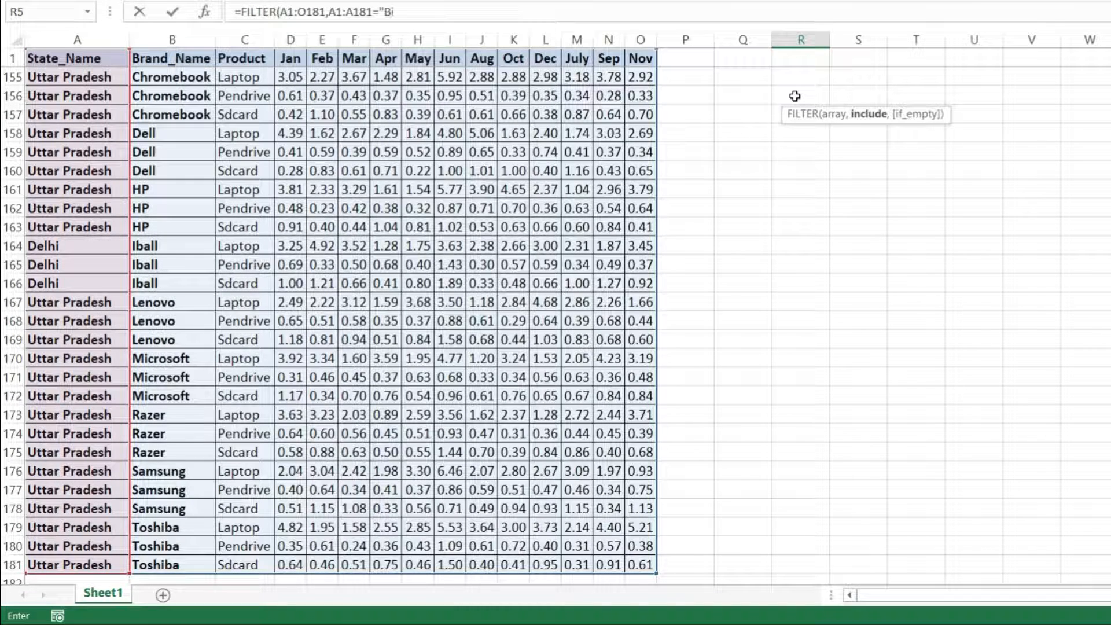
{"action": "type", "text": "har\")"}
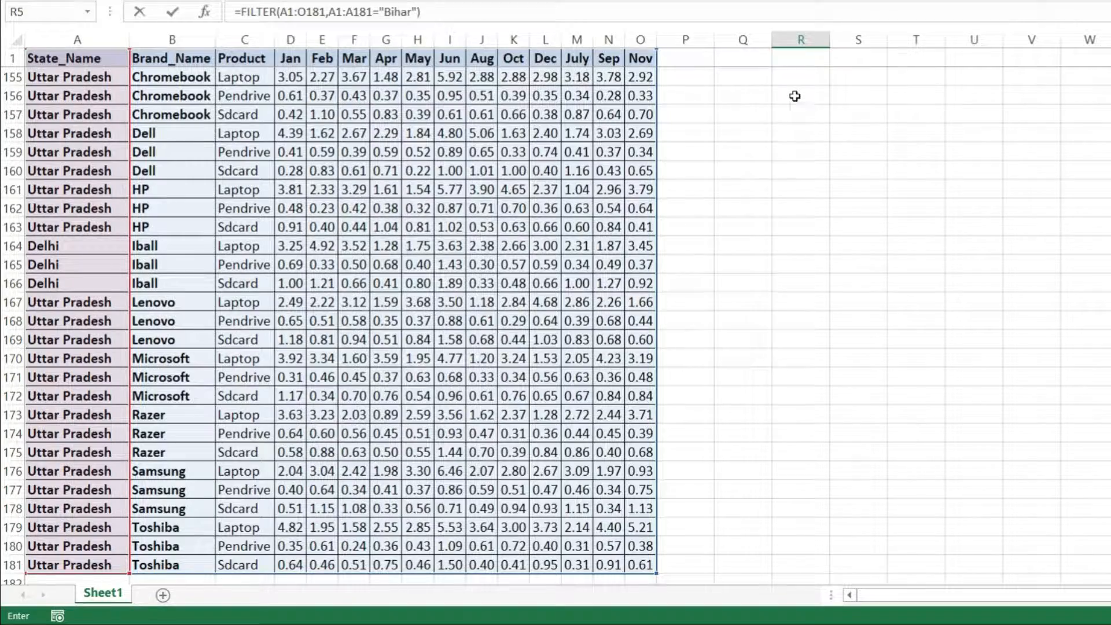
{"action": "key", "text": "Return"}
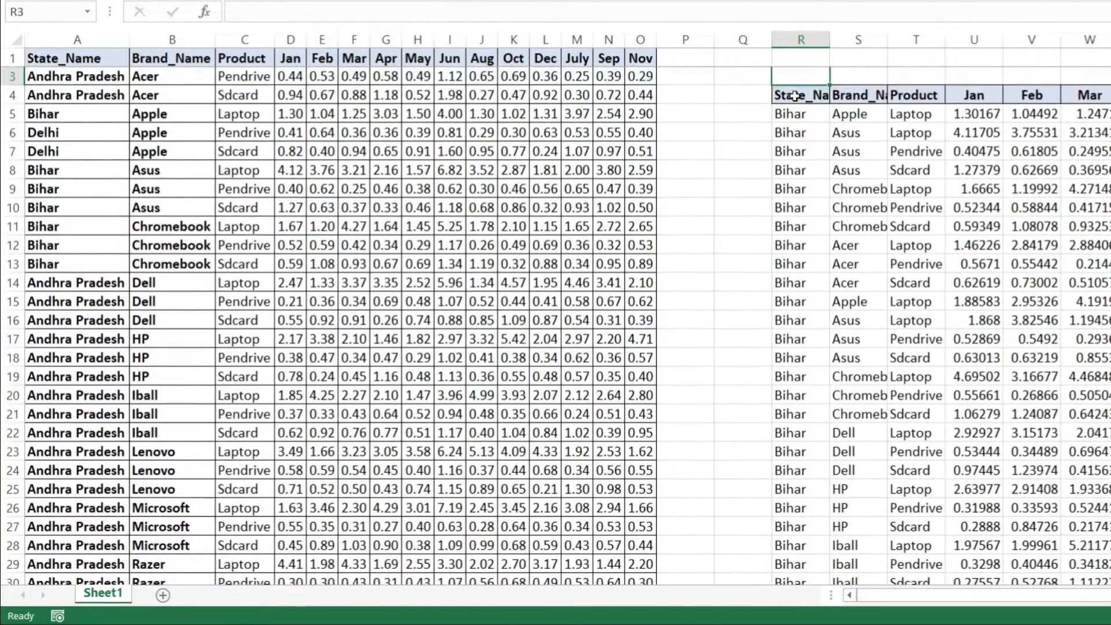
Look over the filtered Bihar rows and inspect the include condition in the function arguments of R5's FILTER formula.
{"action": "key", "text": "ctrl+Right"}
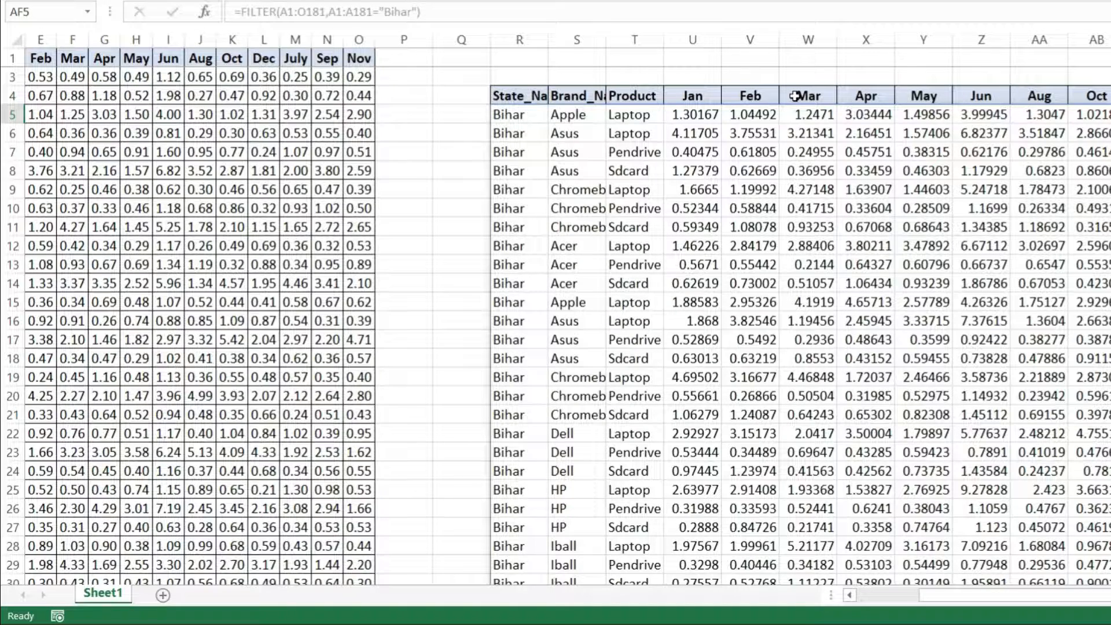
{"action": "left_click", "coordinate": [508, 115]}
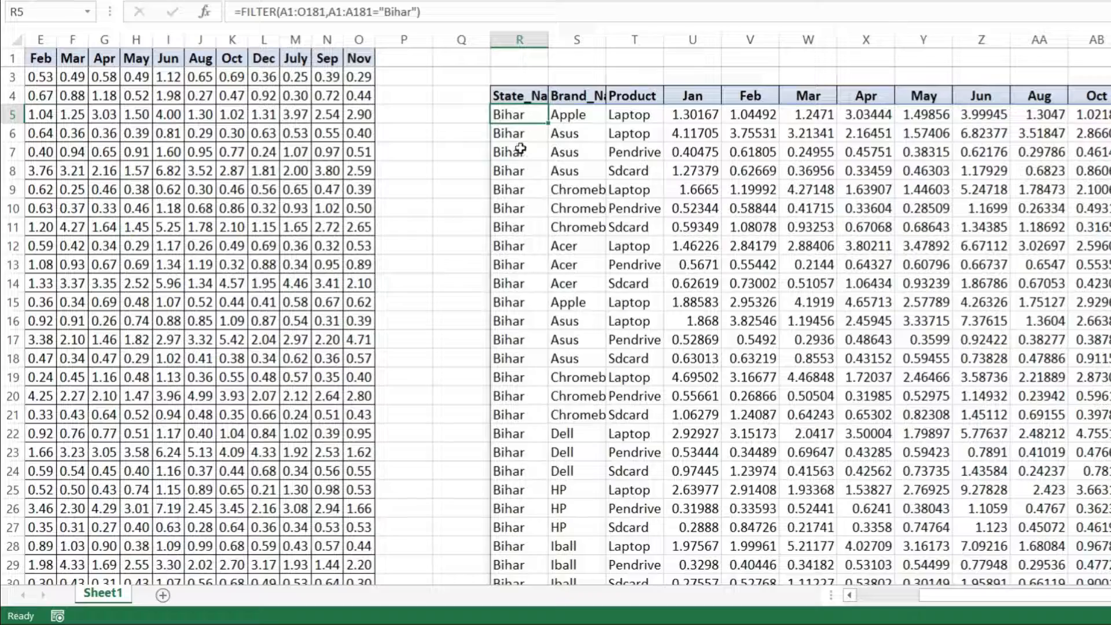
{"action": "scroll", "coordinate": [544, 230], "scroll_direction": "down", "scroll_amount": 11}
{"action": "scroll", "coordinate": [544, 231], "scroll_direction": "up", "scroll_amount": 11}
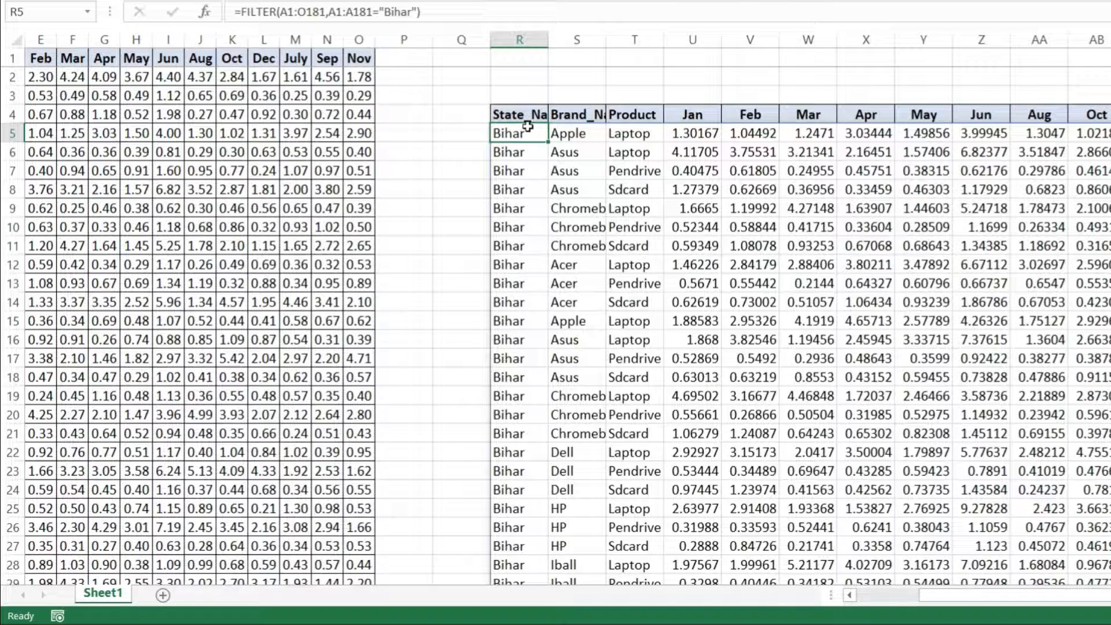
{"action": "left_click", "coordinate": [204, 13]}
{"action": "left_click", "coordinate": [472, 237]}
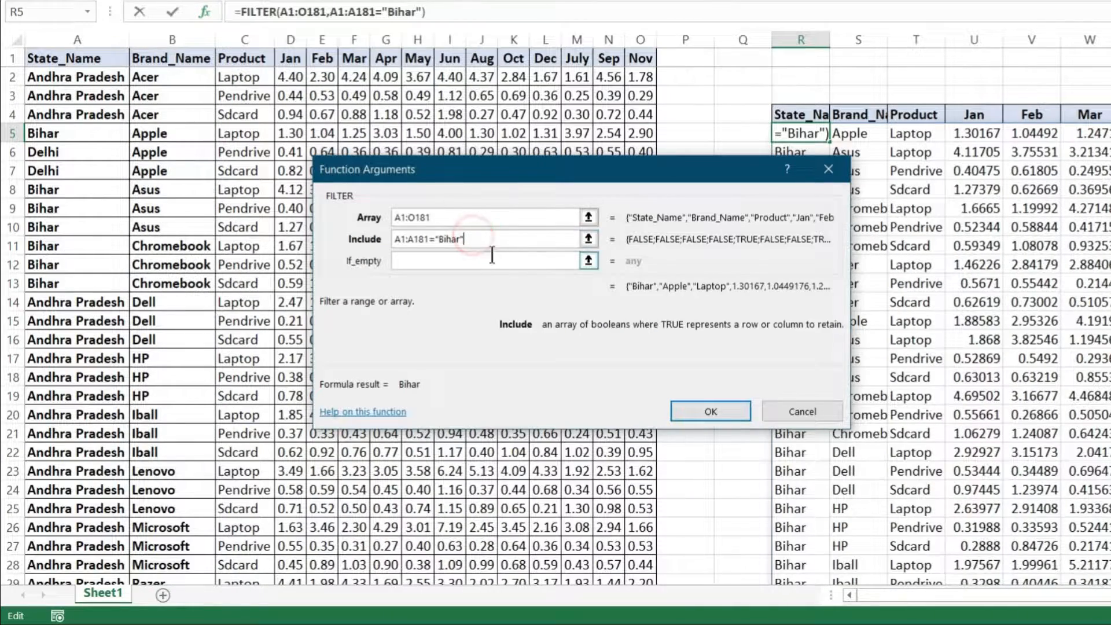
{"action": "double_click", "coordinate": [486, 241]}
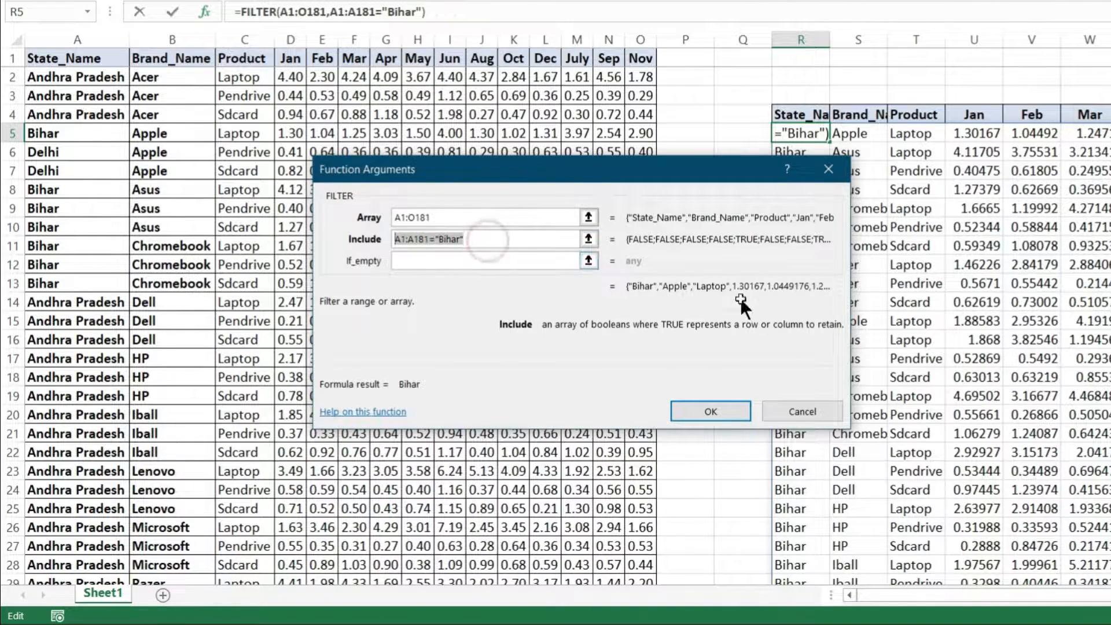
{"action": "key", "text": "Escape"}
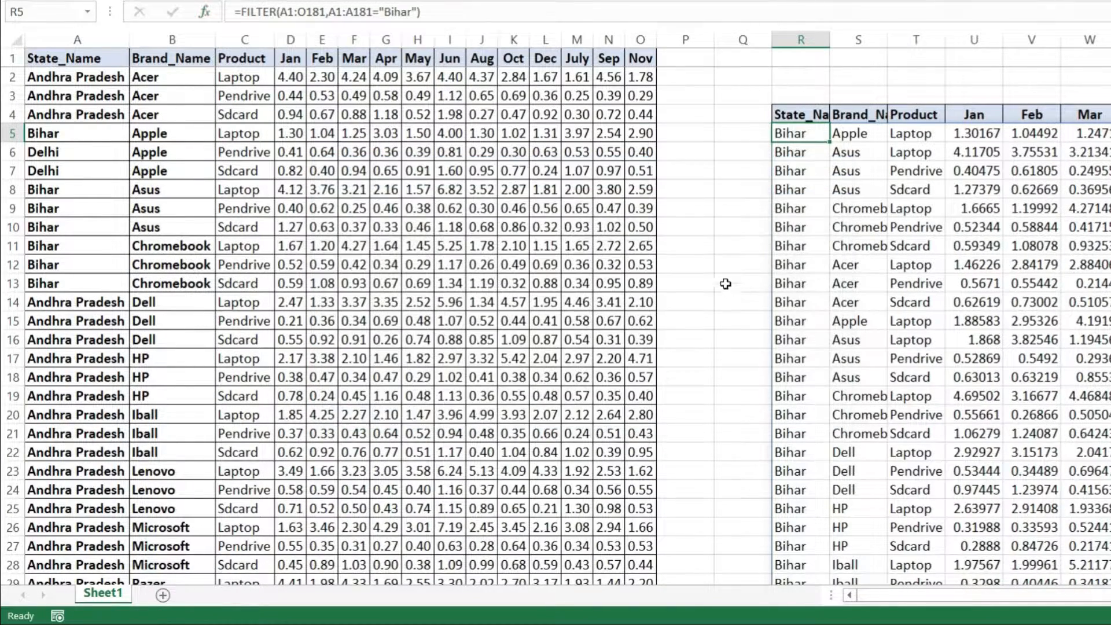
Enter the state criteria Bihar in R2 and Odisha in R3 above the results headers.
{"action": "left_click", "coordinate": [801, 75]}
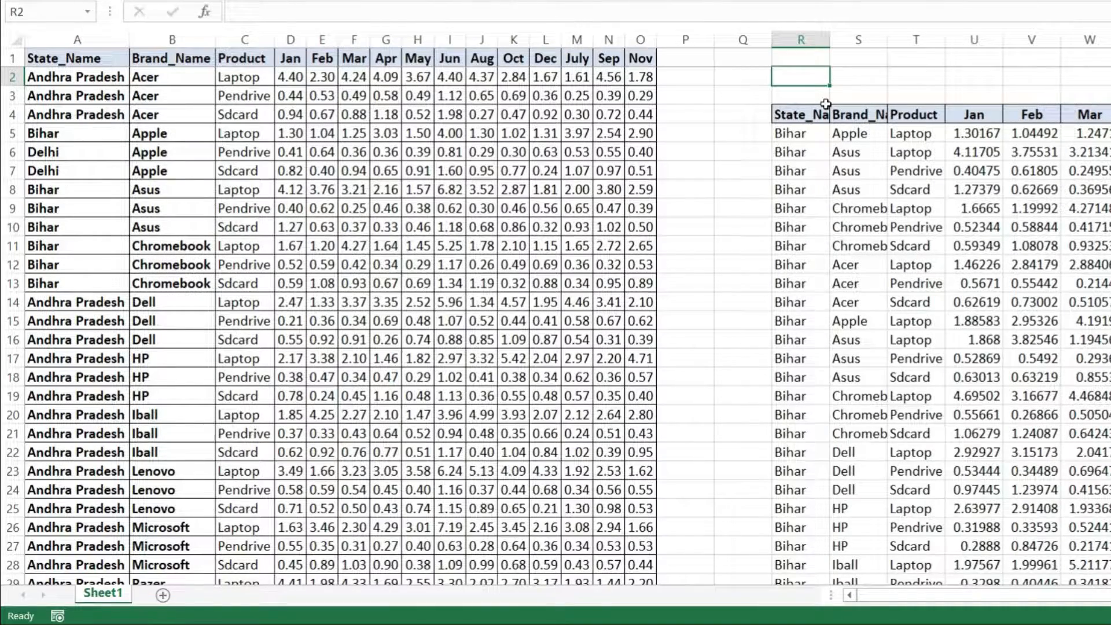
{"action": "type", "text": "Bihar"}
{"action": "key", "text": "Return"}
{"action": "type", "text": "Odis"}
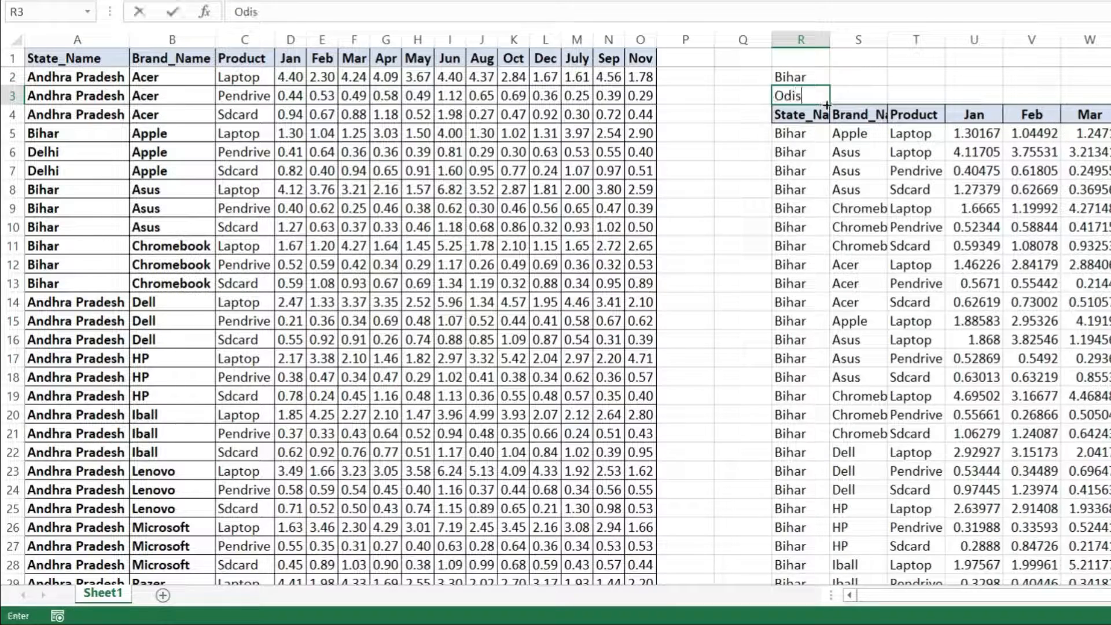
{"action": "type", "text": "ha"}
{"action": "key", "text": "Return"}
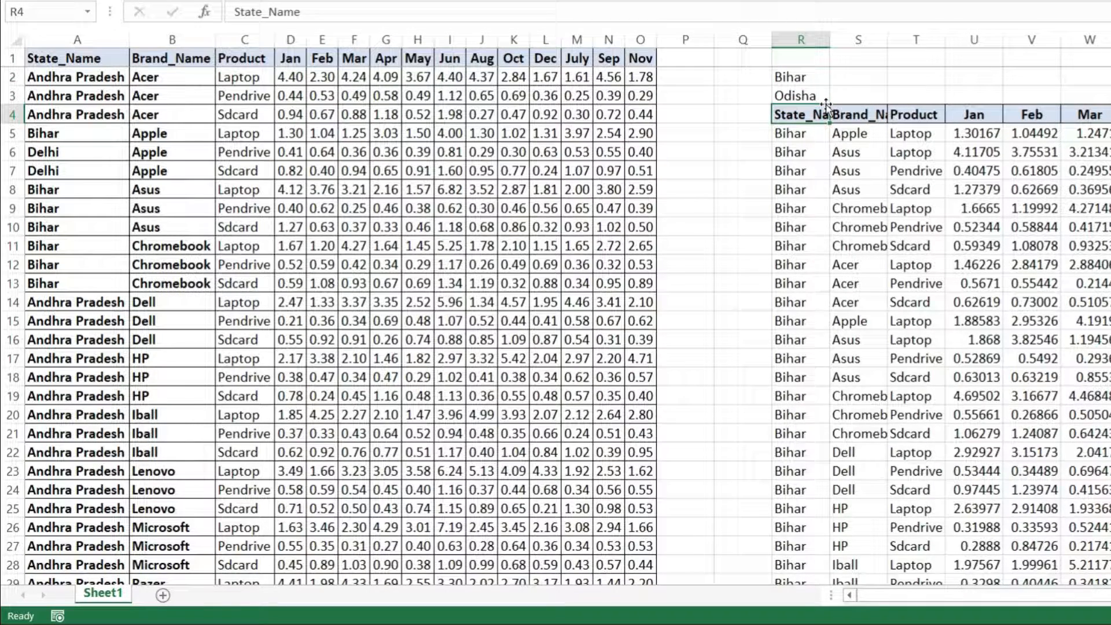
Start a new FILTER formula in R5 through its function arguments, with A1:O181 as the array.
{"action": "left_click", "coordinate": [796, 134]}
{"action": "type", "text": "=fi"}
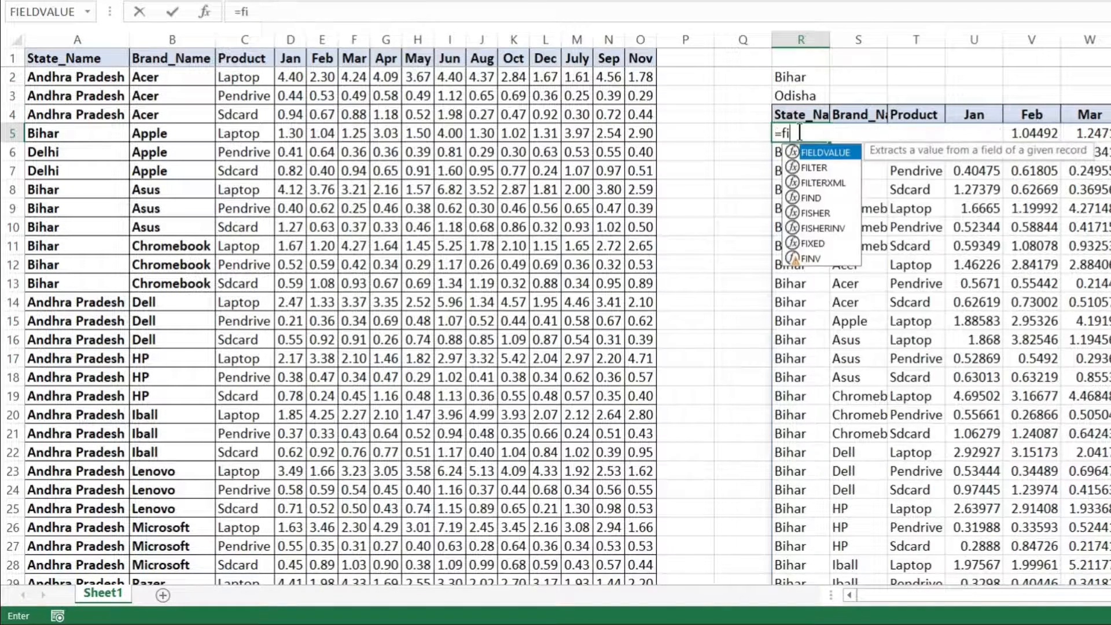
{"action": "type", "text": "lt"}
{"action": "key", "text": "Tab"}
{"action": "key", "text": "ctrl+a"}
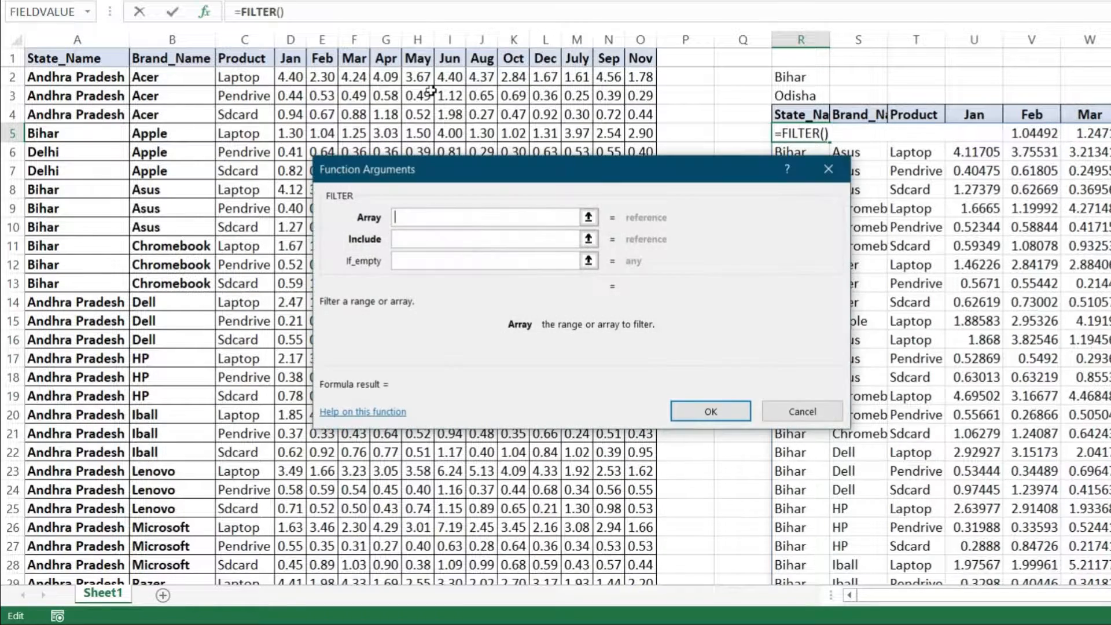
{"action": "left_click", "coordinate": [297, 97]}
{"action": "key", "text": "ctrl+Home"}
{"action": "key", "text": "ctrl+shift+Down"}
{"action": "key", "text": "ctrl+shift+Right"}
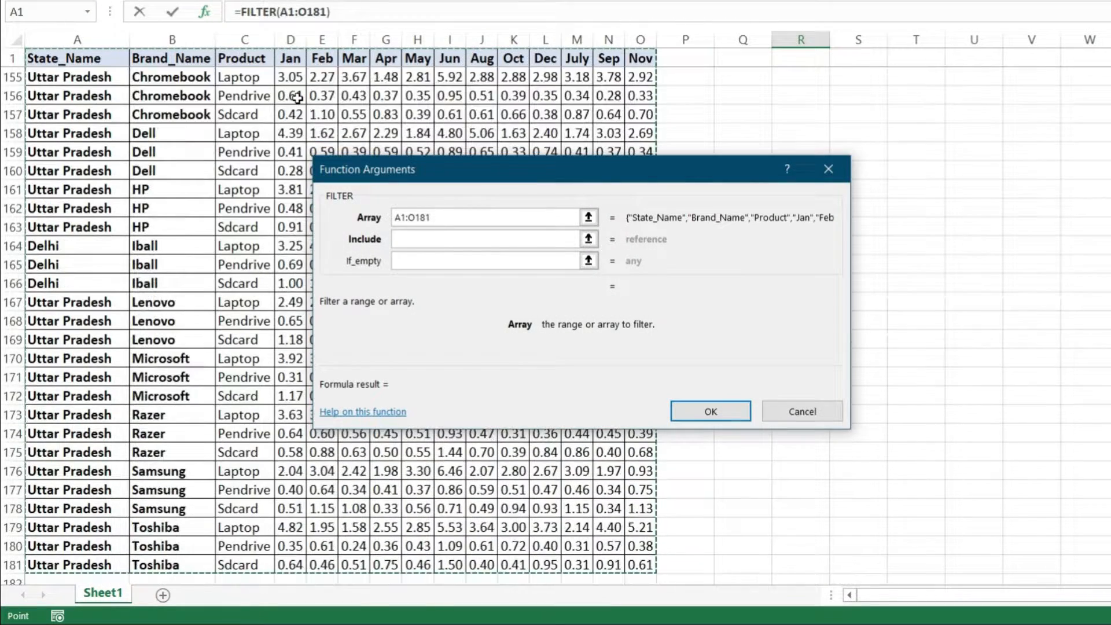
Enter (A1:A181=R2) as the first include condition of the FILTER function.
{"action": "left_click", "coordinate": [433, 249]}
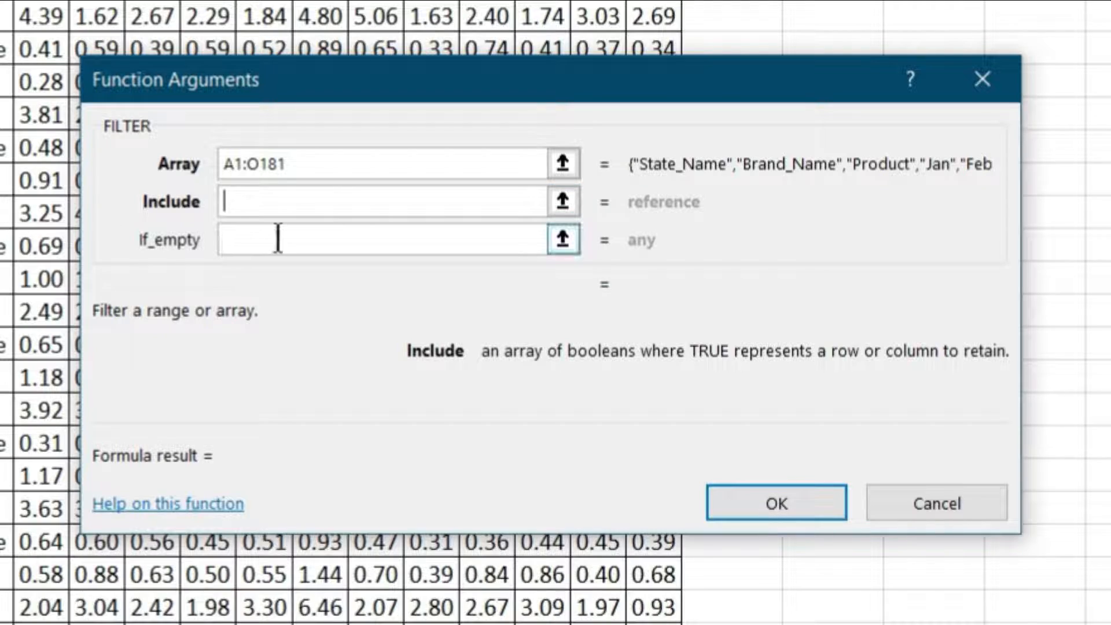
{"action": "type", "text": "("}
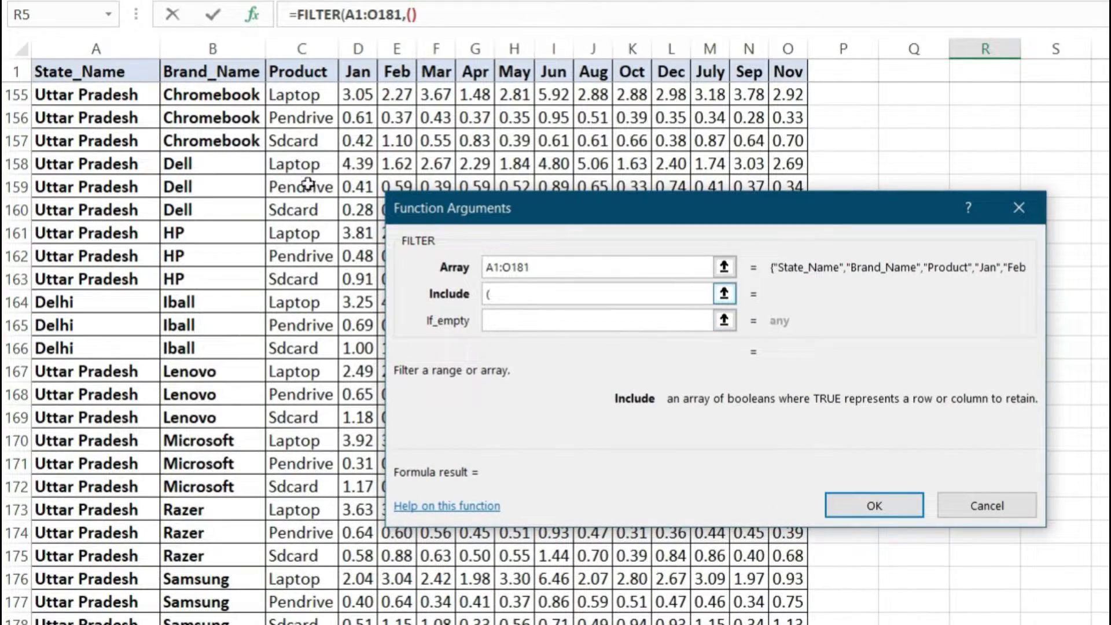
{"action": "left_click", "coordinate": [131, 73]}
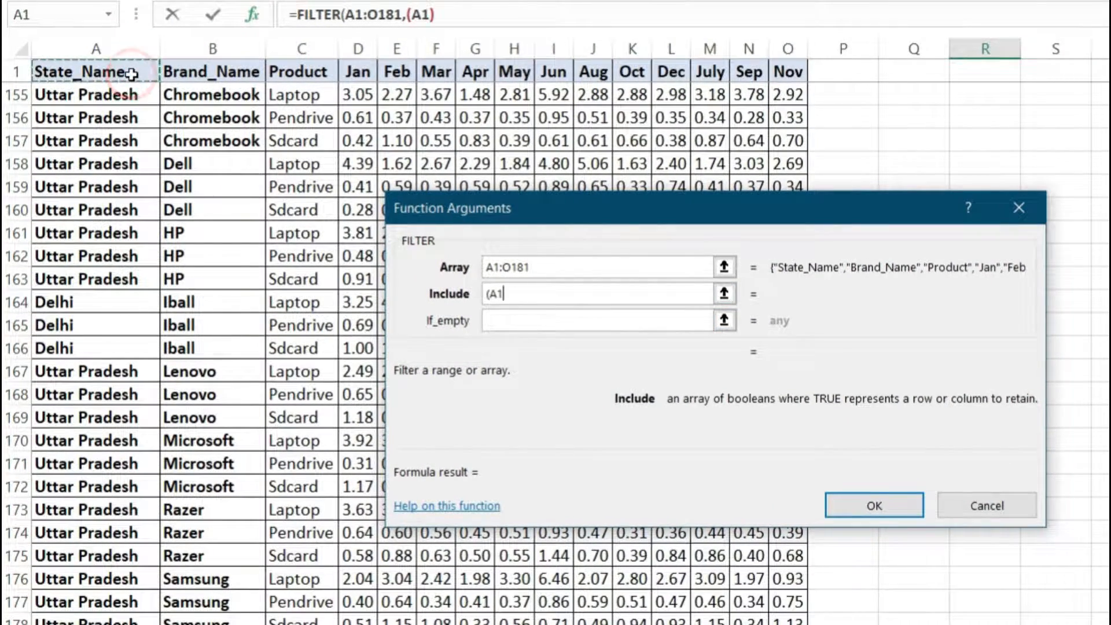
{"action": "key", "text": "ctrl+shift+Down"}
{"action": "type", "text": "="}
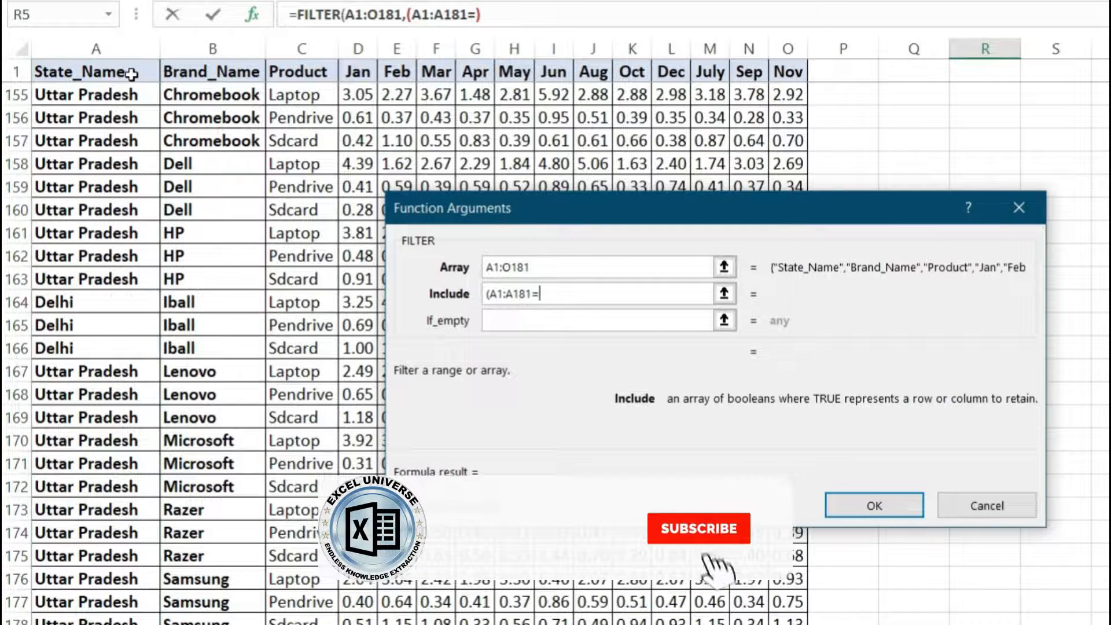
{"action": "key", "text": "ctrl+BackSpace"}
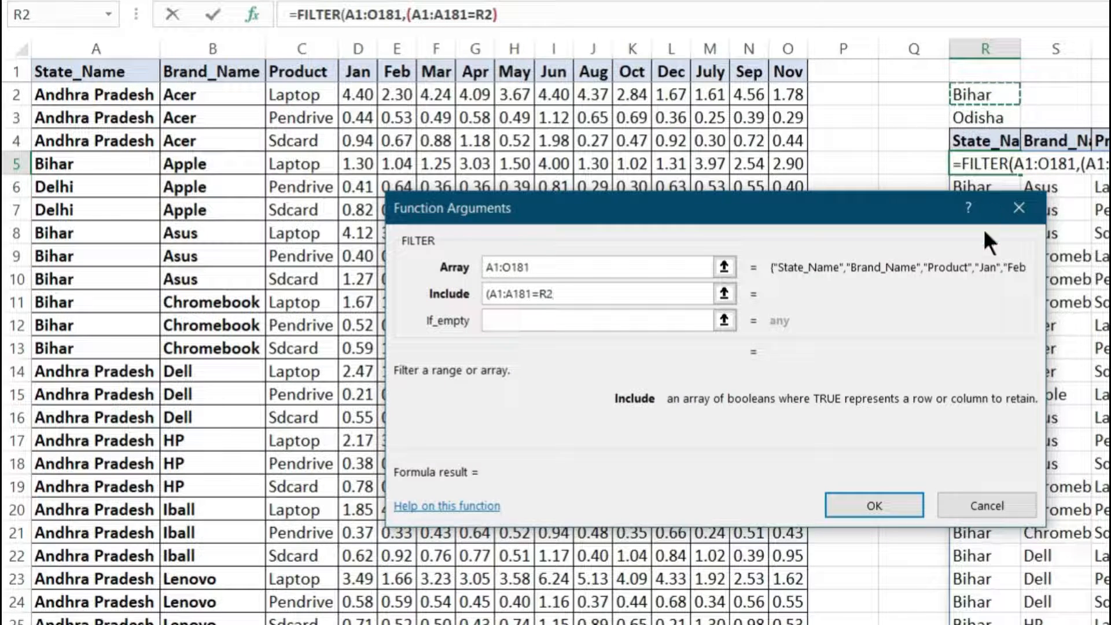
{"action": "type", "text": ")"}
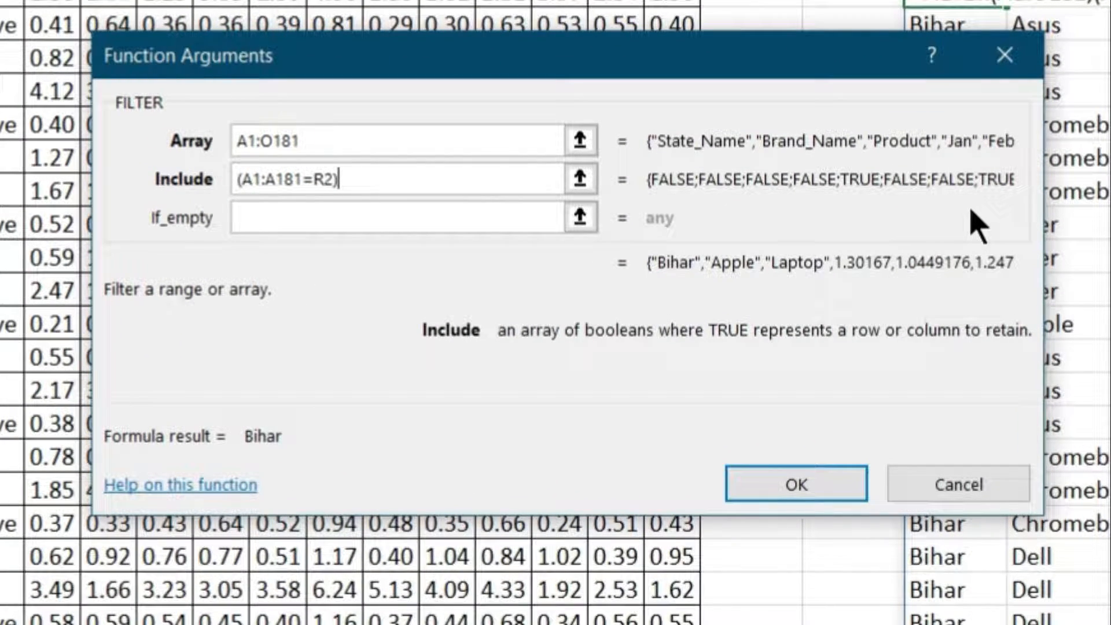
Add +(A1:A181=R3) to the include argument as the alternative state condition.
{"action": "type", "text": "+"}
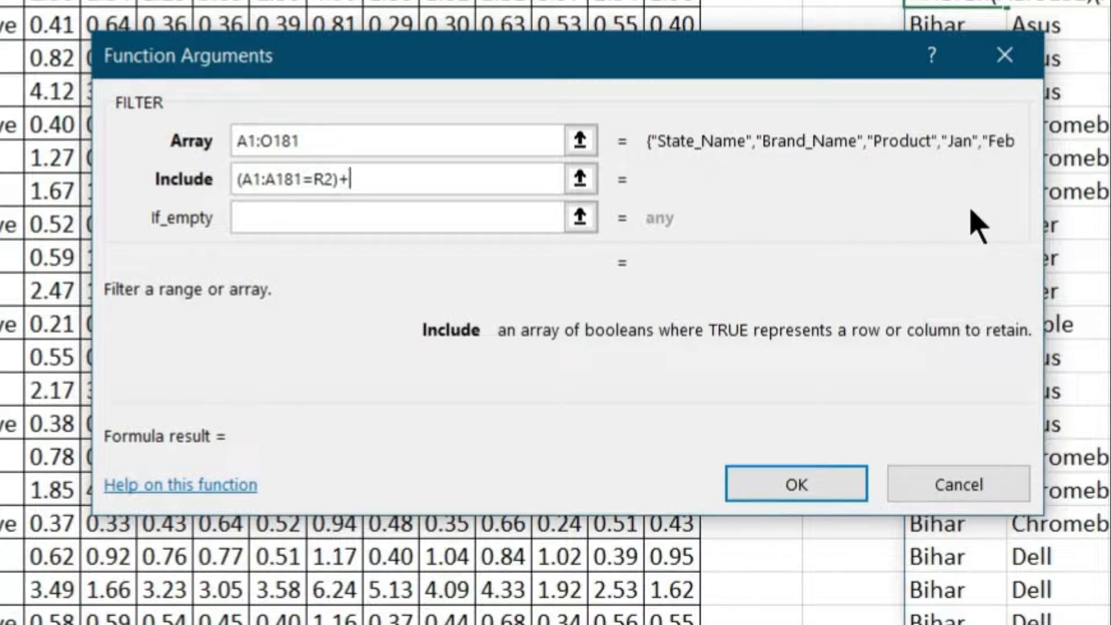
{"action": "type", "text": "("}
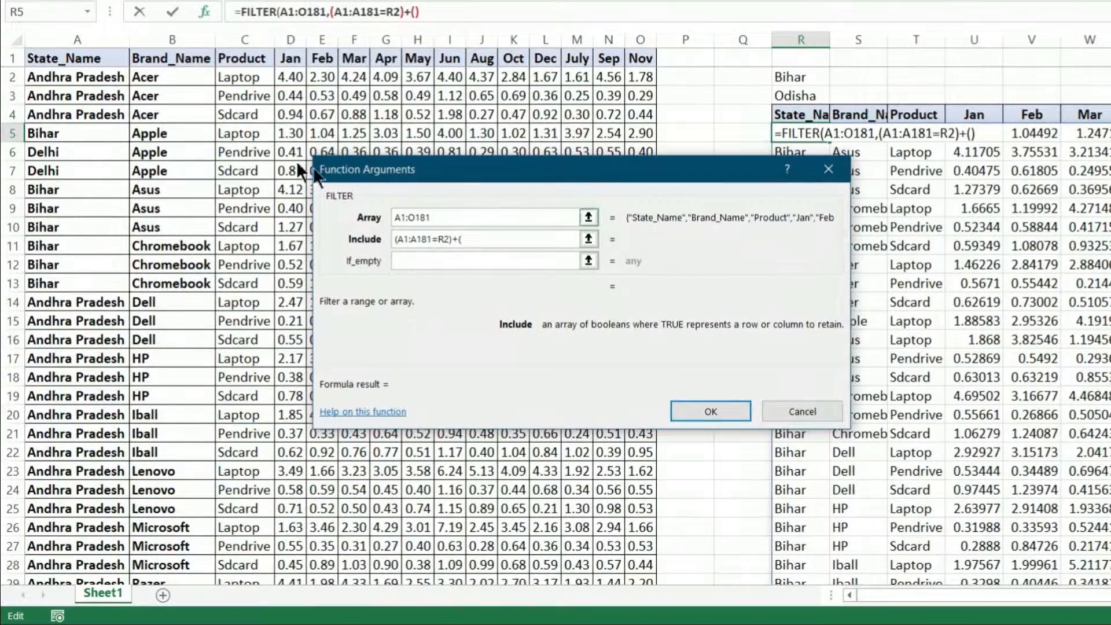
{"action": "left_click", "coordinate": [108, 56]}
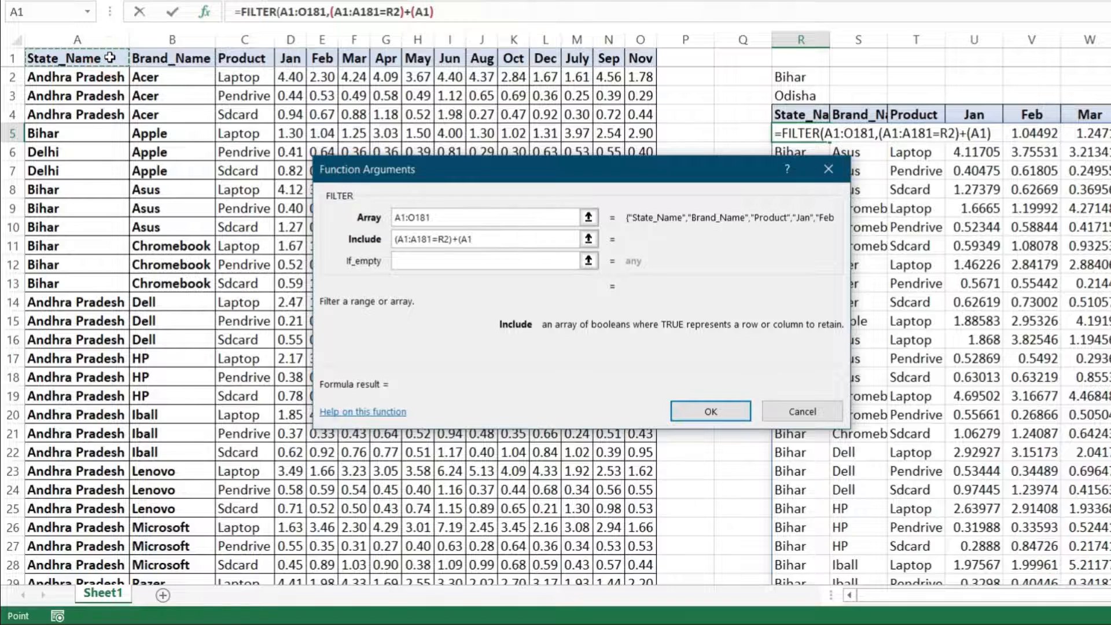
{"action": "key", "text": "ctrl+shift+Down"}
{"action": "type", "text": "="}
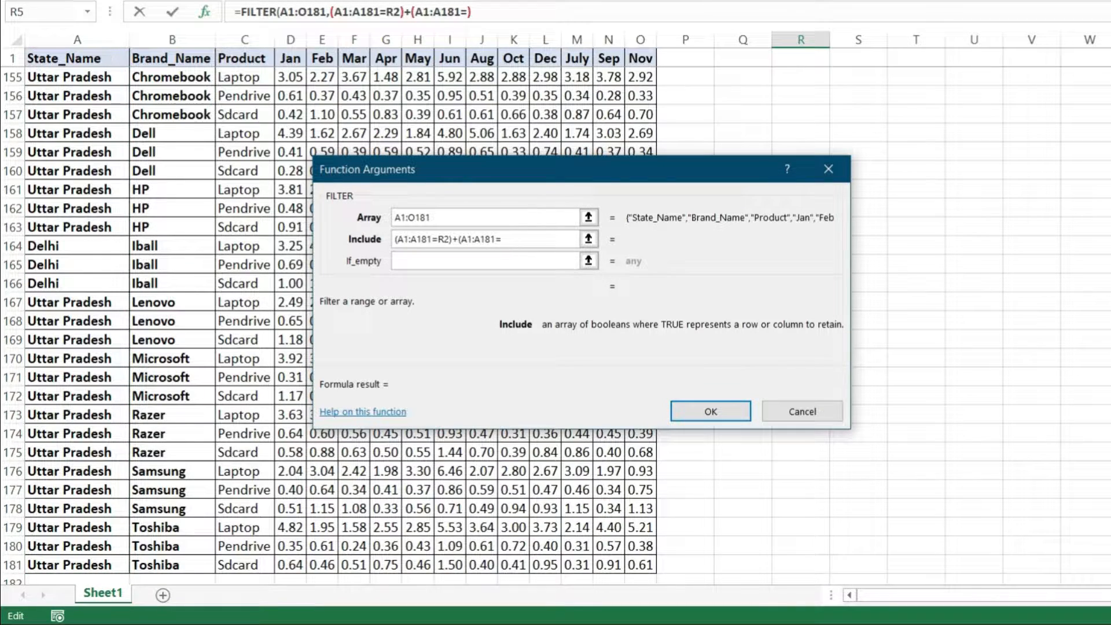
{"action": "scroll", "coordinate": [5, 110], "scroll_direction": "up", "scroll_amount": 20}
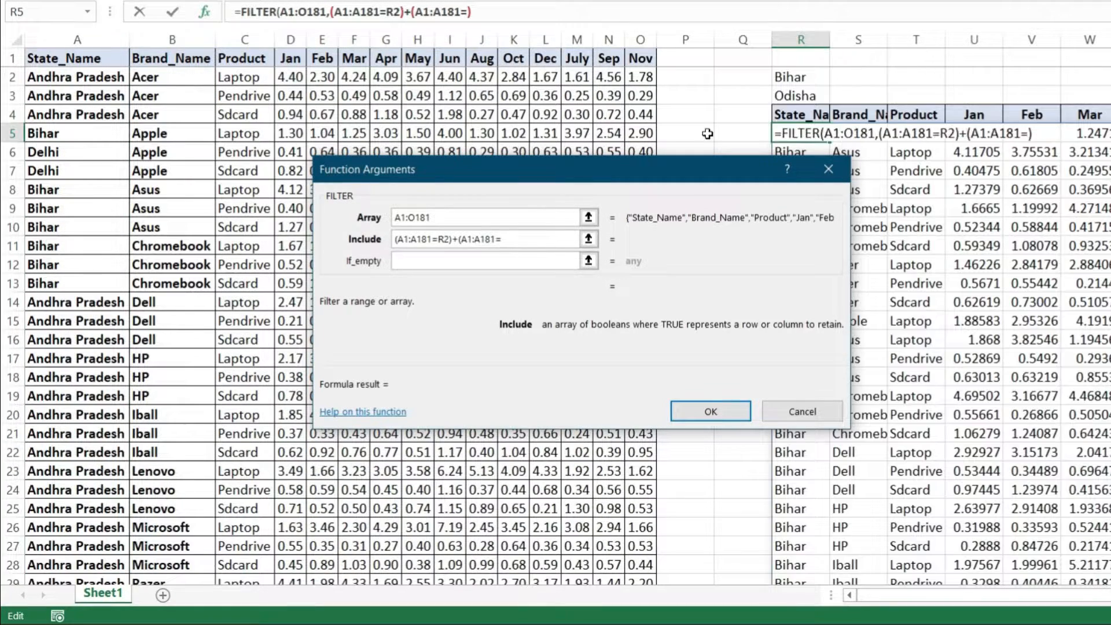
{"action": "left_click", "coordinate": [803, 96]}
{"action": "type", "text": ")"}
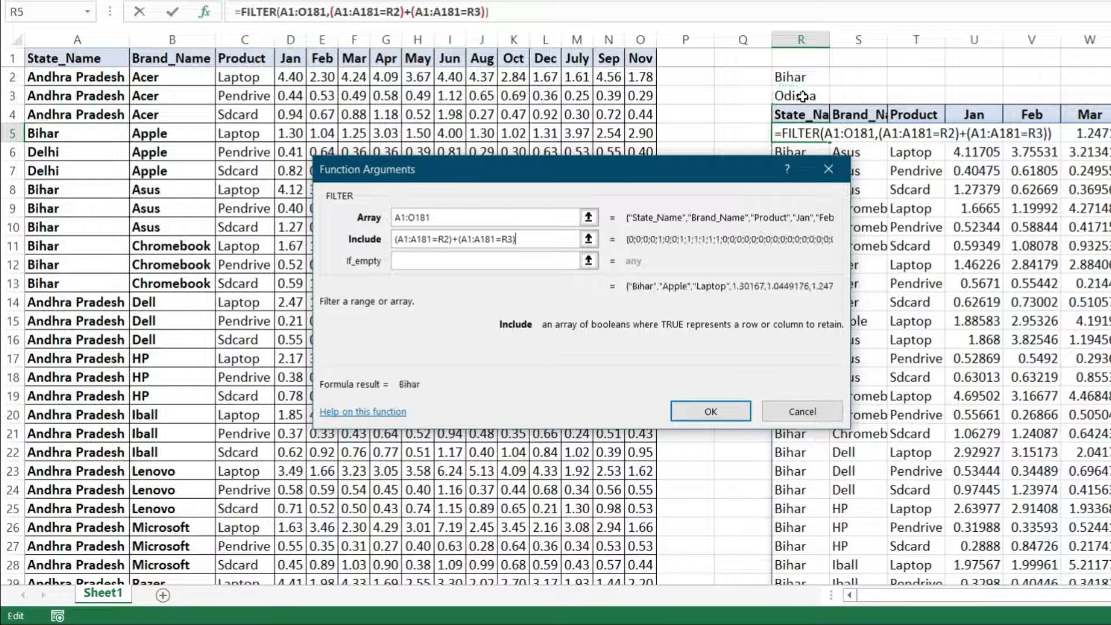
Set the if_empty argument to Value Not Found, enter the formula and look over the filtered rows.
{"action": "left_click", "coordinate": [429, 262]}
{"action": "type", "text": "V"}
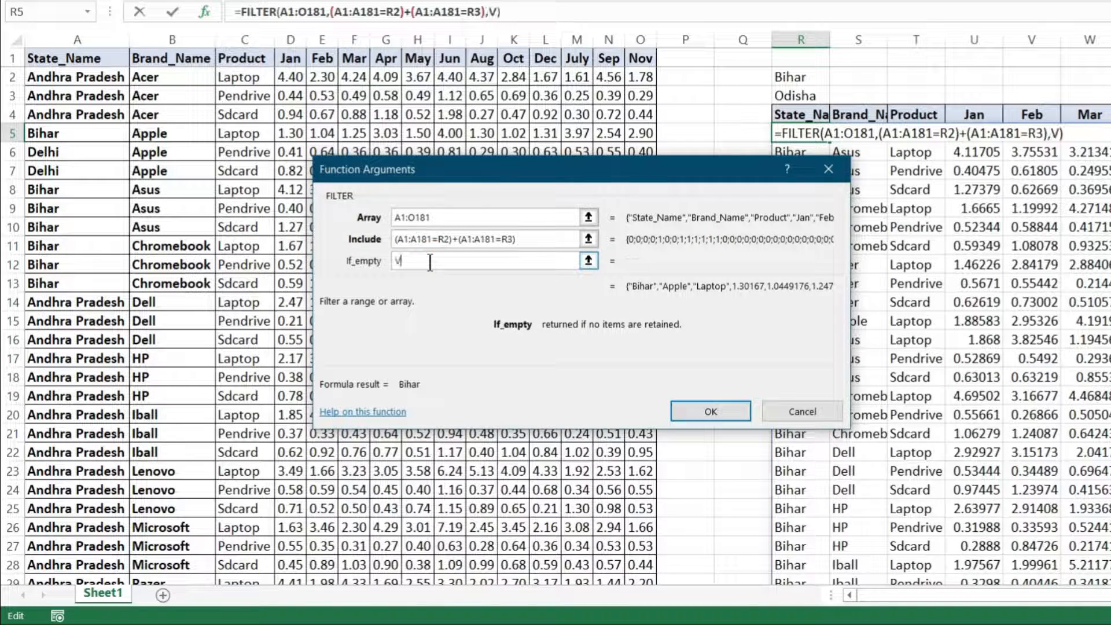
{"action": "type", "text": "alue Not Found"}
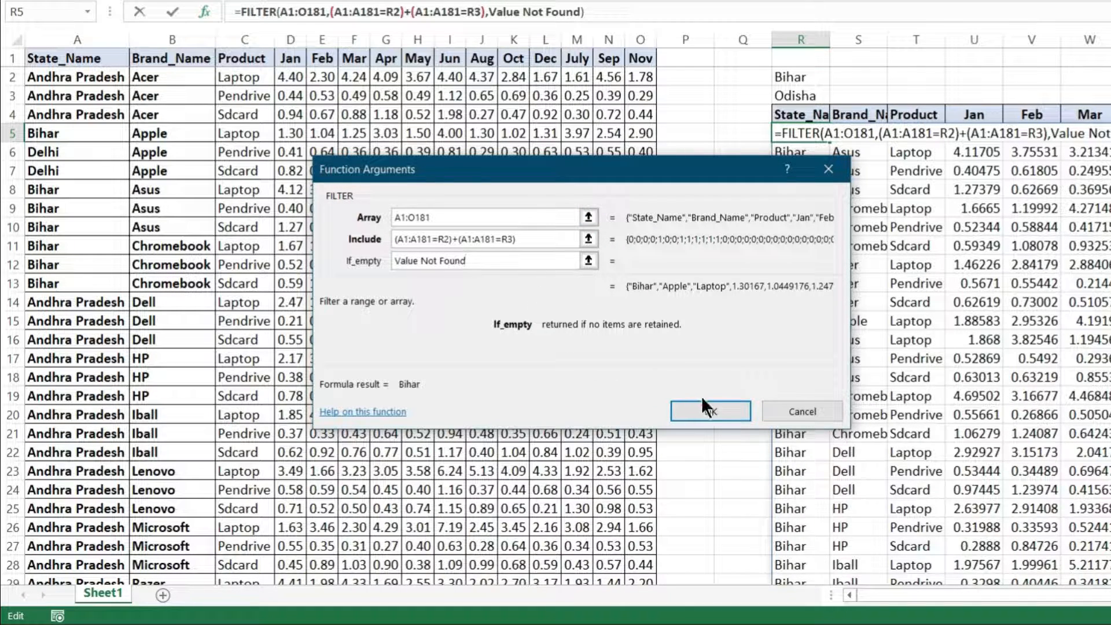
{"action": "left_click", "coordinate": [716, 411]}
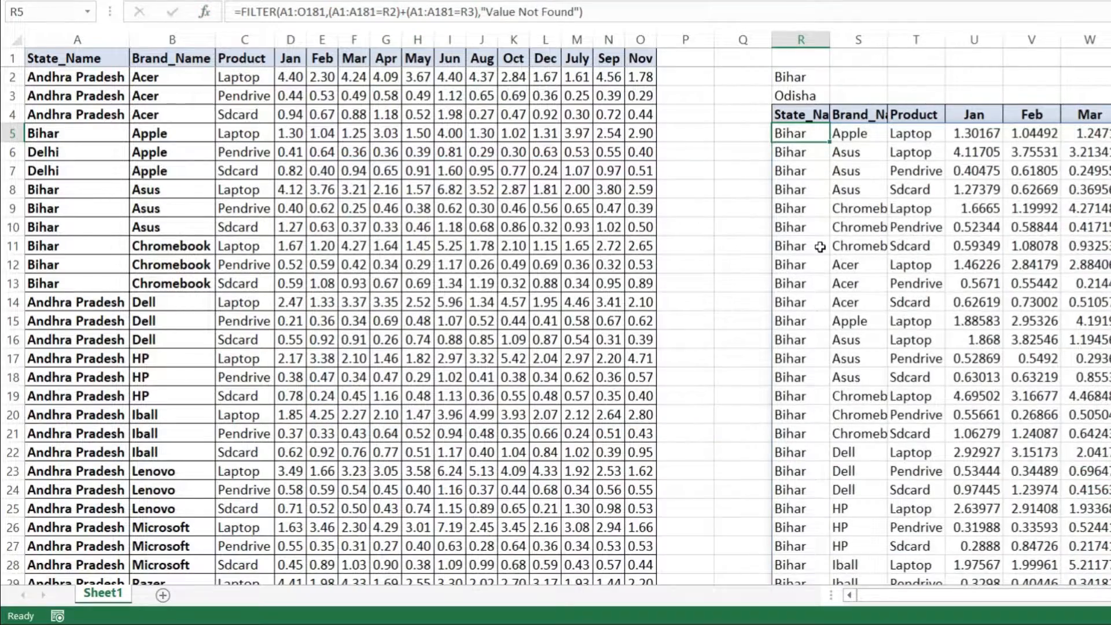
{"action": "scroll", "coordinate": [820, 247], "scroll_direction": "down", "scroll_amount": 17}
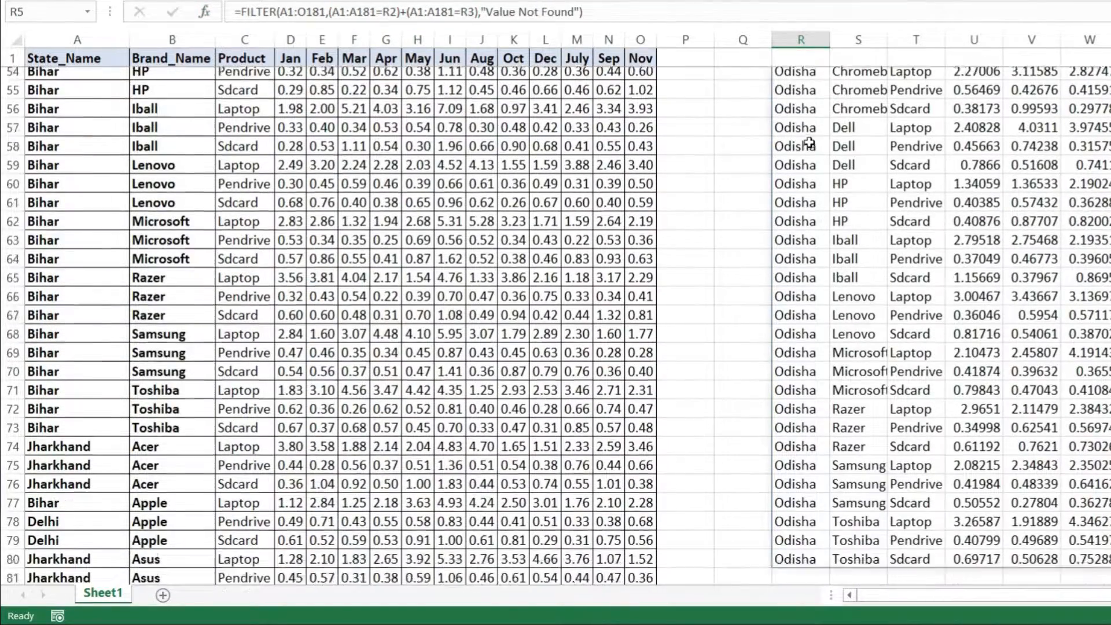
{"action": "scroll", "coordinate": [808, 143], "scroll_direction": "down", "scroll_amount": 7}
{"action": "scroll", "coordinate": [809, 153], "scroll_direction": "down", "scroll_amount": 4}
{"action": "scroll", "coordinate": [809, 162], "scroll_direction": "up", "scroll_amount": 17}
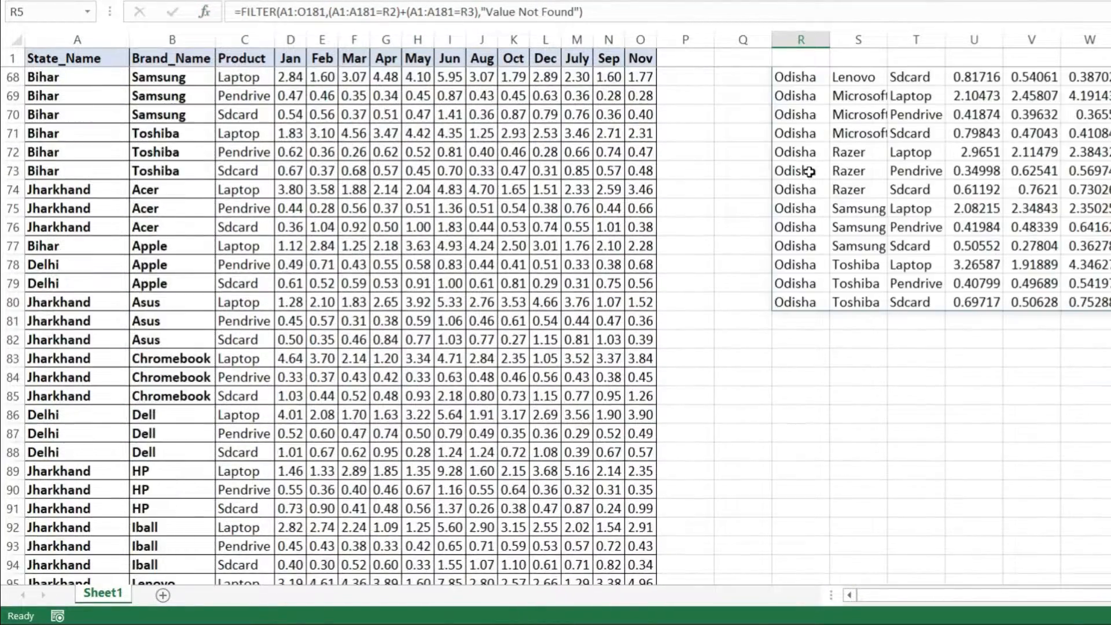
{"action": "scroll", "coordinate": [808, 171], "scroll_direction": "up", "scroll_amount": 11}
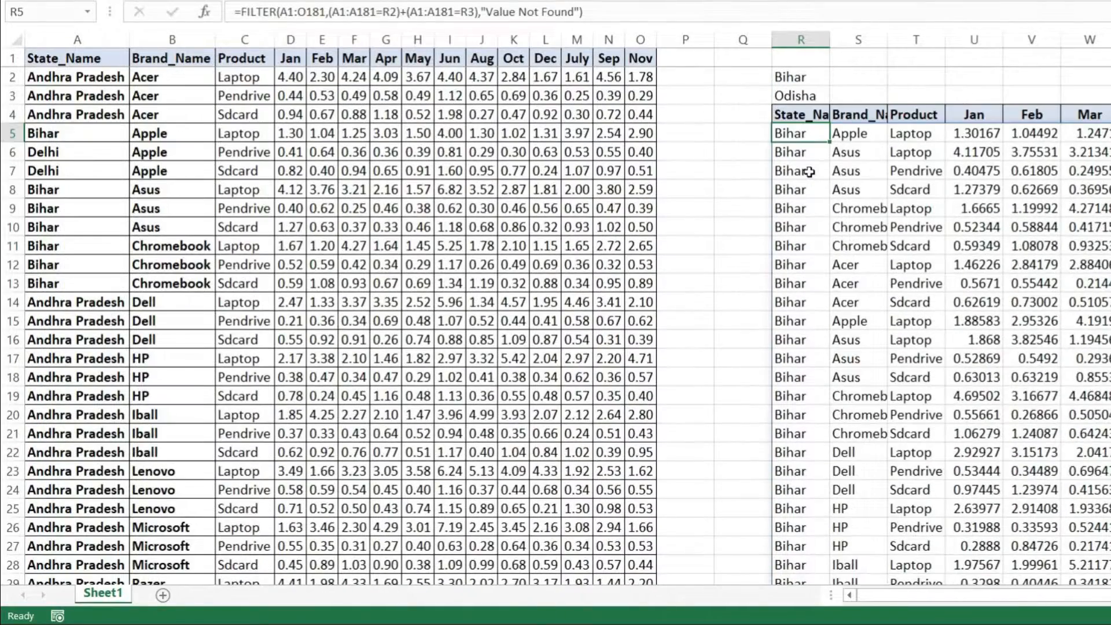
Change the second state criterion in R3 to Jharkhand and look over the filtered rows.
{"action": "left_click", "coordinate": [816, 94]}
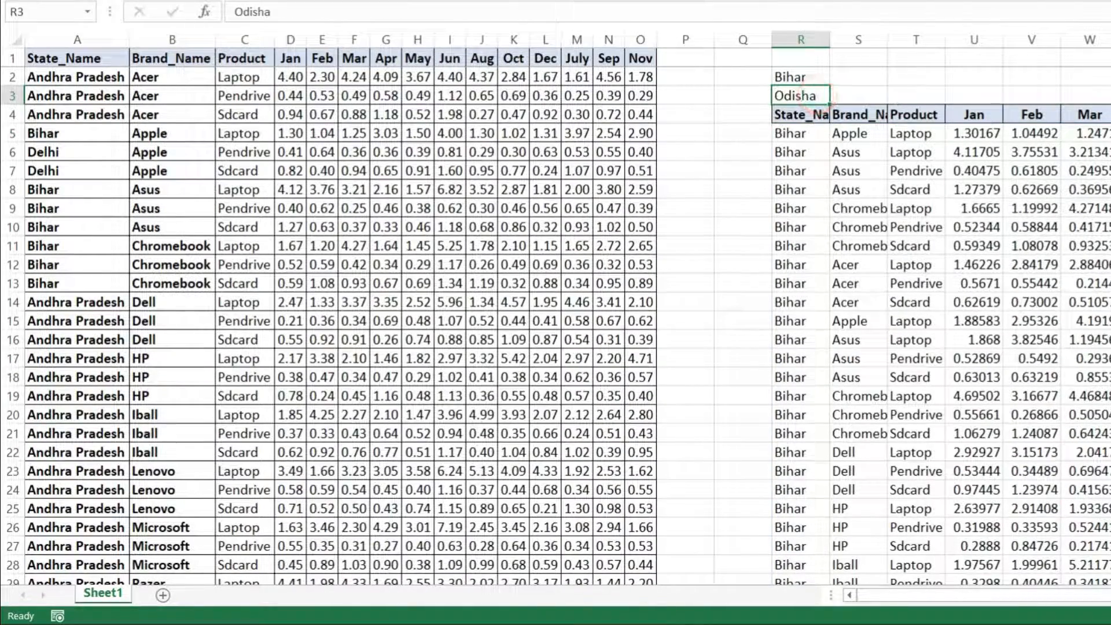
{"action": "type", "text": "Jharkhand"}
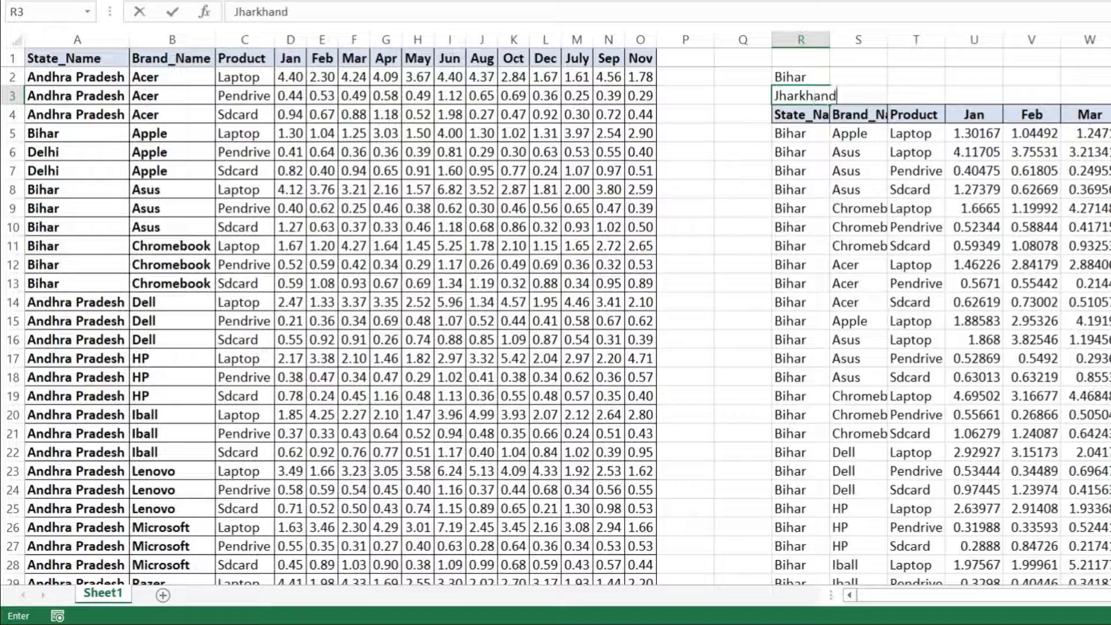
{"action": "key", "text": "Return"}
{"action": "scroll", "coordinate": [1094, 415], "scroll_direction": "down", "scroll_amount": 16}
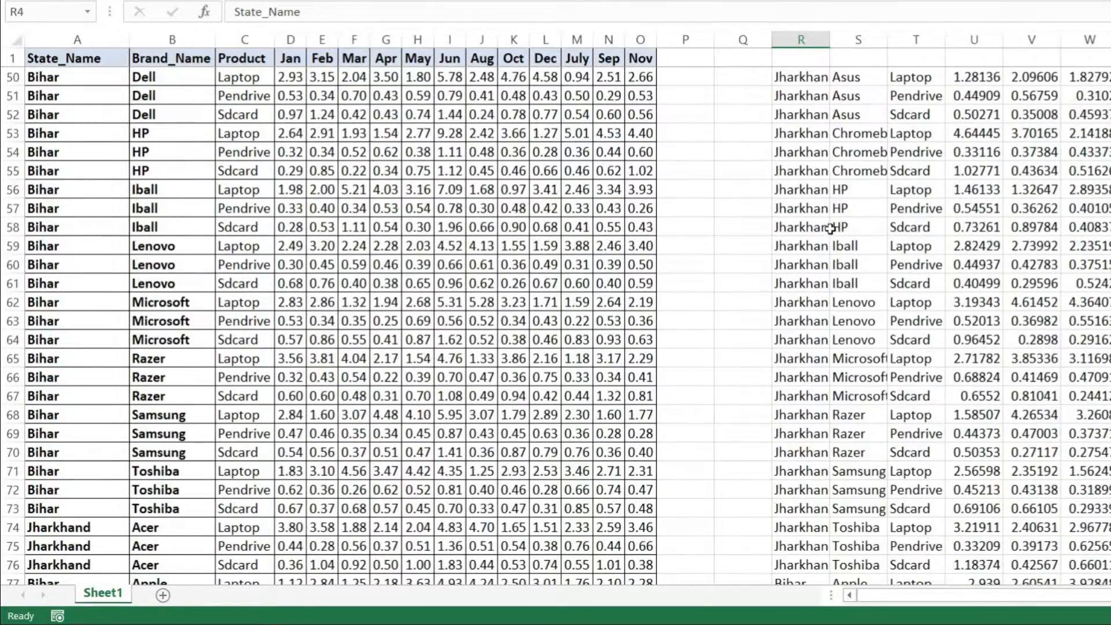
{"action": "scroll", "coordinate": [808, 264], "scroll_direction": "up", "scroll_amount": 15}
{"action": "scroll", "coordinate": [808, 264], "scroll_direction": "up", "scroll_amount": 1}
Set the second state criterion in R3 to Delhi and look over the filtered rows.
{"action": "left_click", "coordinate": [805, 94]}
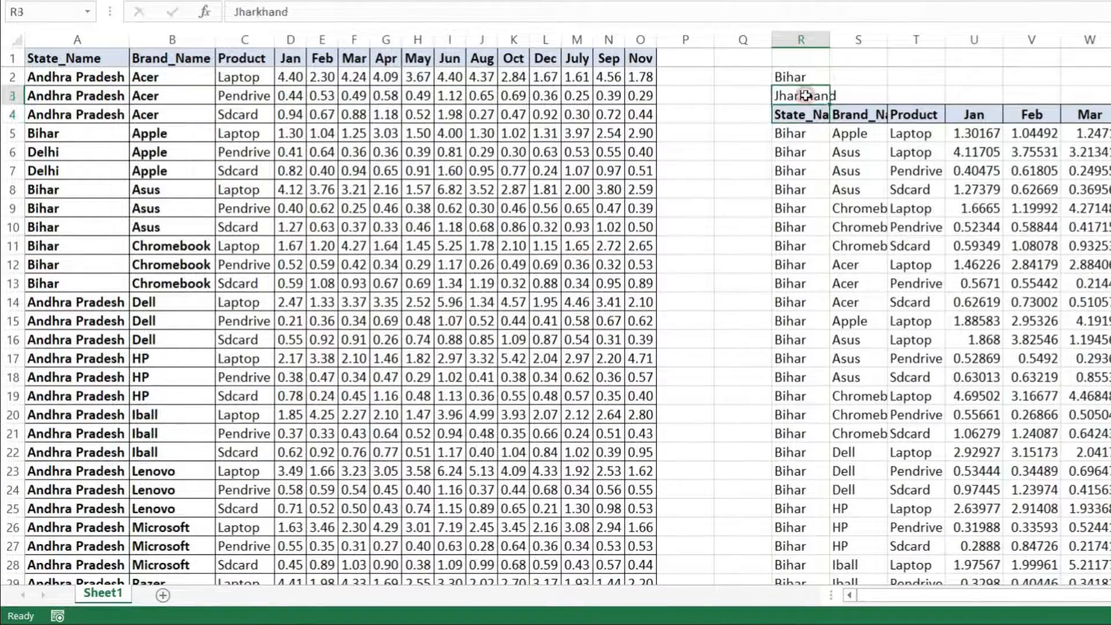
{"action": "type", "text": "Del"}
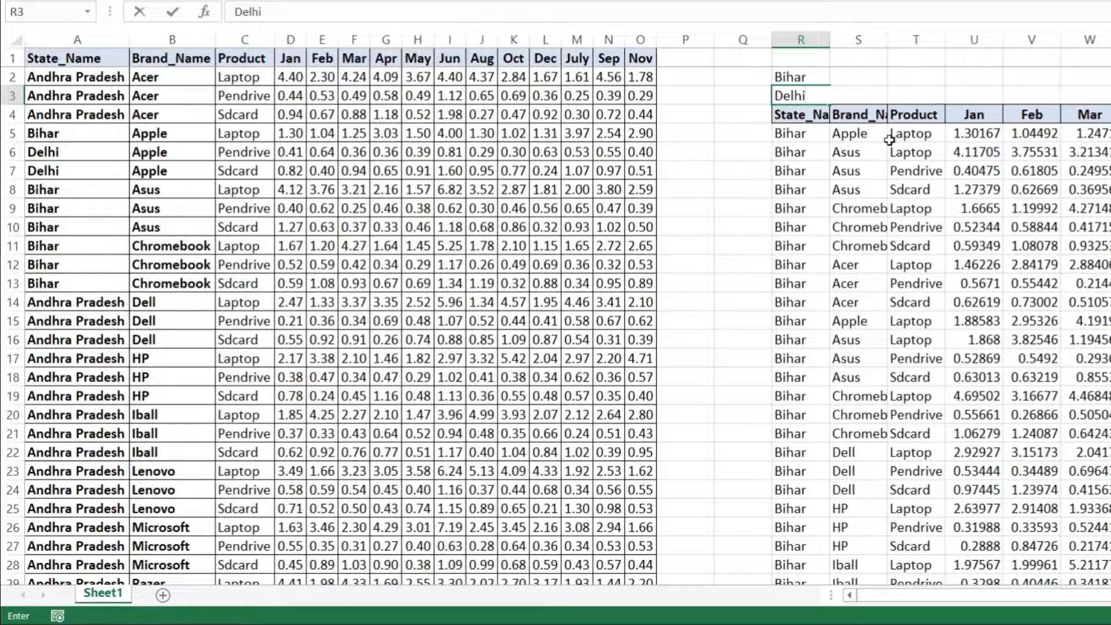
{"action": "type", "text": "hi"}
{"action": "key", "text": "Return"}
{"action": "left_click", "coordinate": [799, 151]}
{"action": "scroll", "coordinate": [807, 167], "scroll_direction": "down", "scroll_amount": 1}
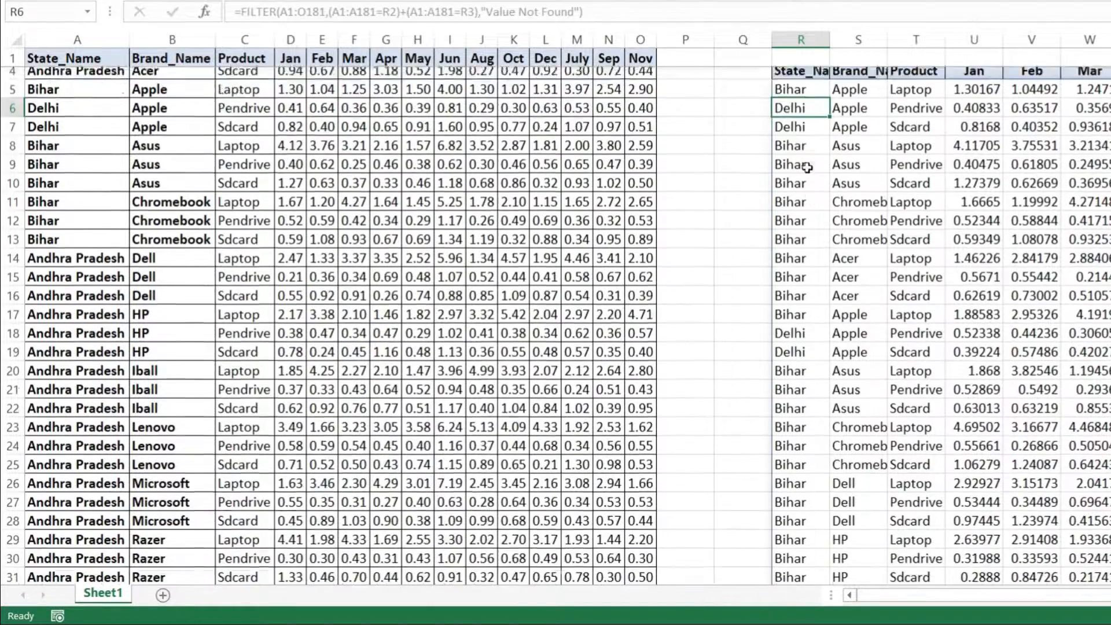
{"action": "scroll", "coordinate": [807, 168], "scroll_direction": "down", "scroll_amount": 17}
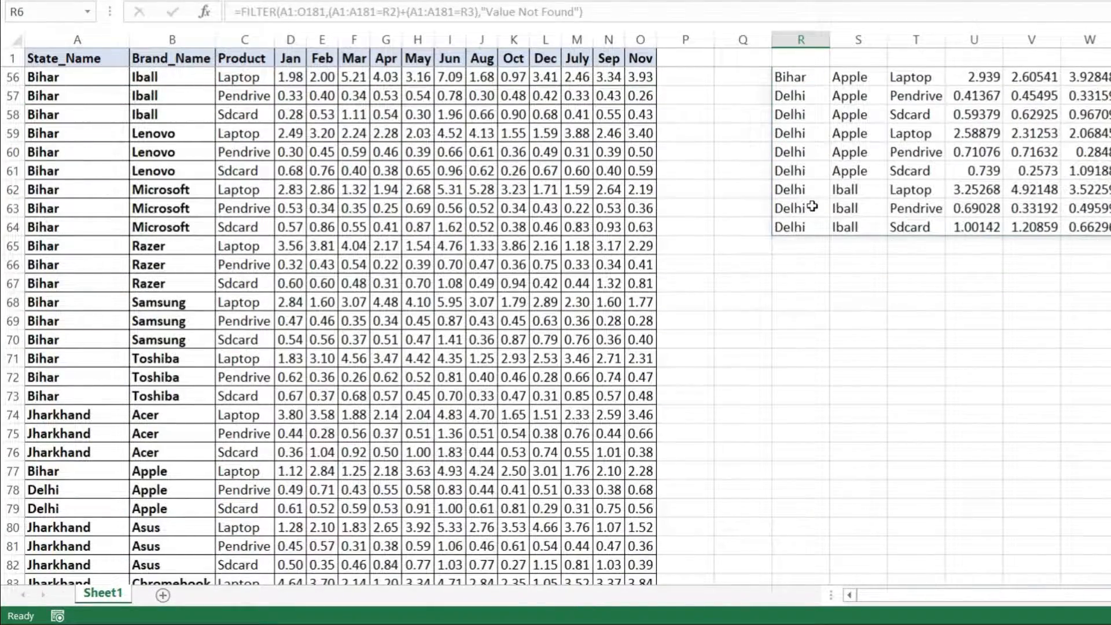
{"action": "scroll", "coordinate": [812, 207], "scroll_direction": "up", "scroll_amount": 18}
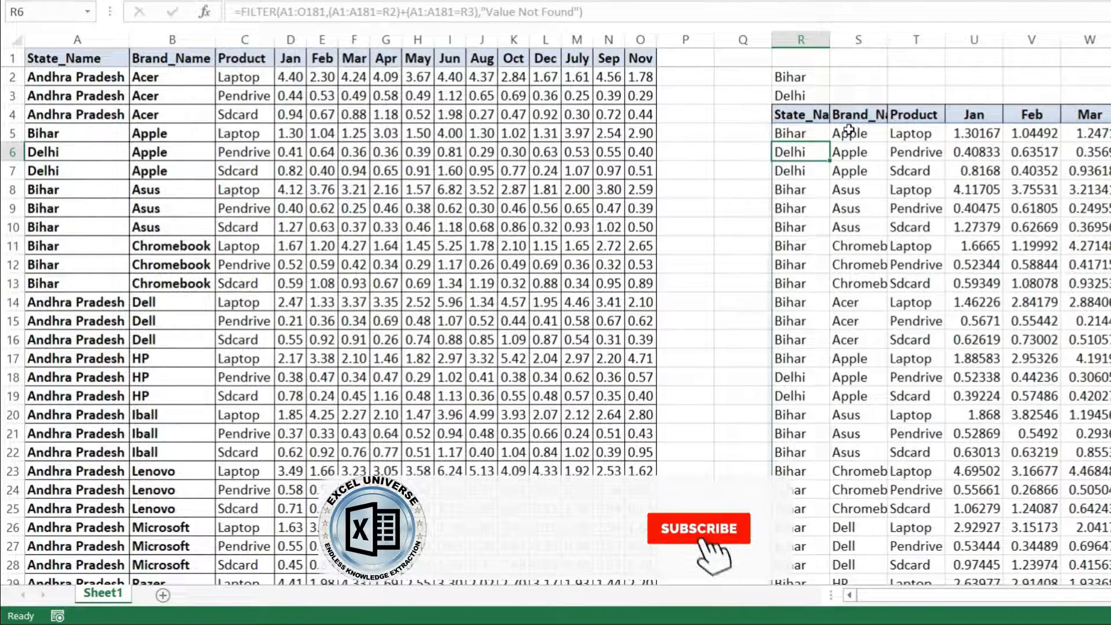
Examine the State_Name and Brand_Name columns, the state criteria in R2:R3 and the brands in the filtered results.
{"action": "left_click", "coordinate": [85, 37]}
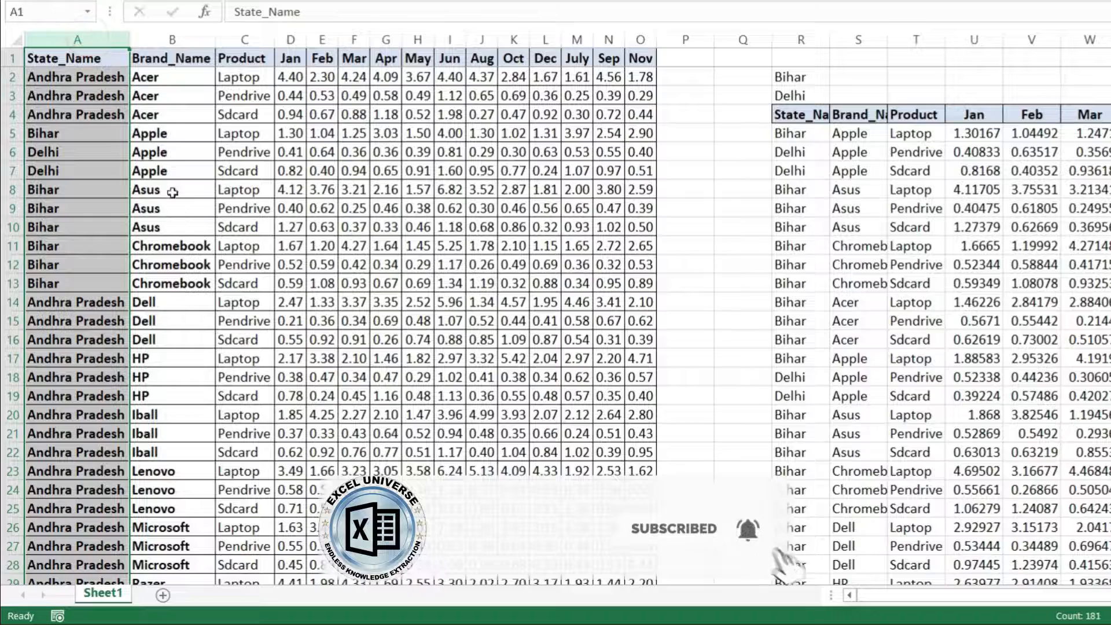
{"action": "left_click", "coordinate": [182, 38]}
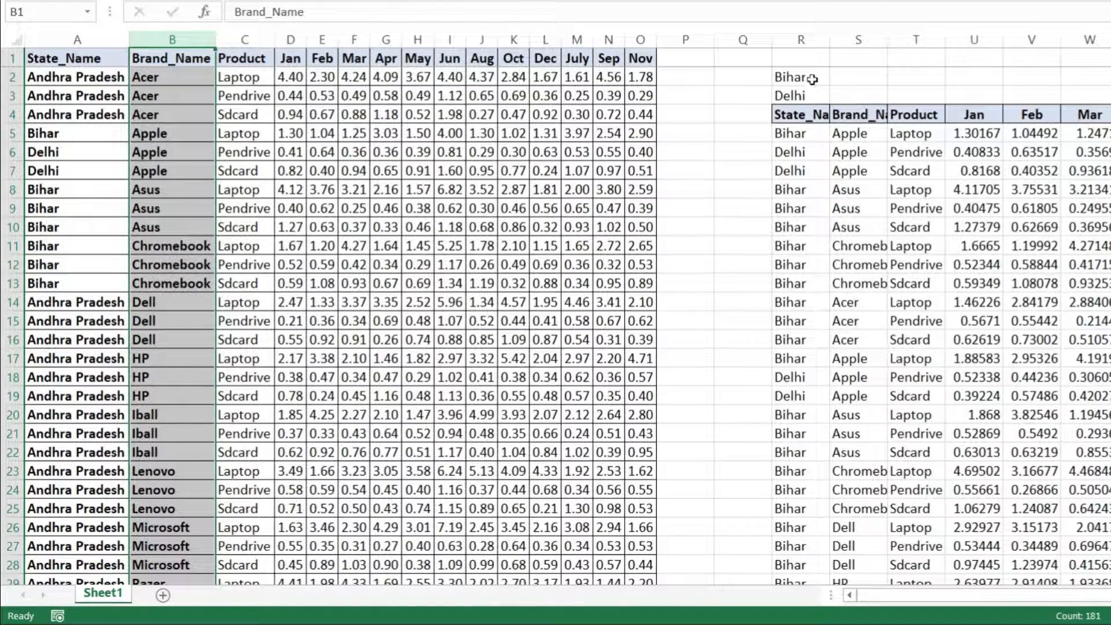
{"action": "left_click_drag", "start_coordinate": [810, 76], "coordinate": [802, 101]}
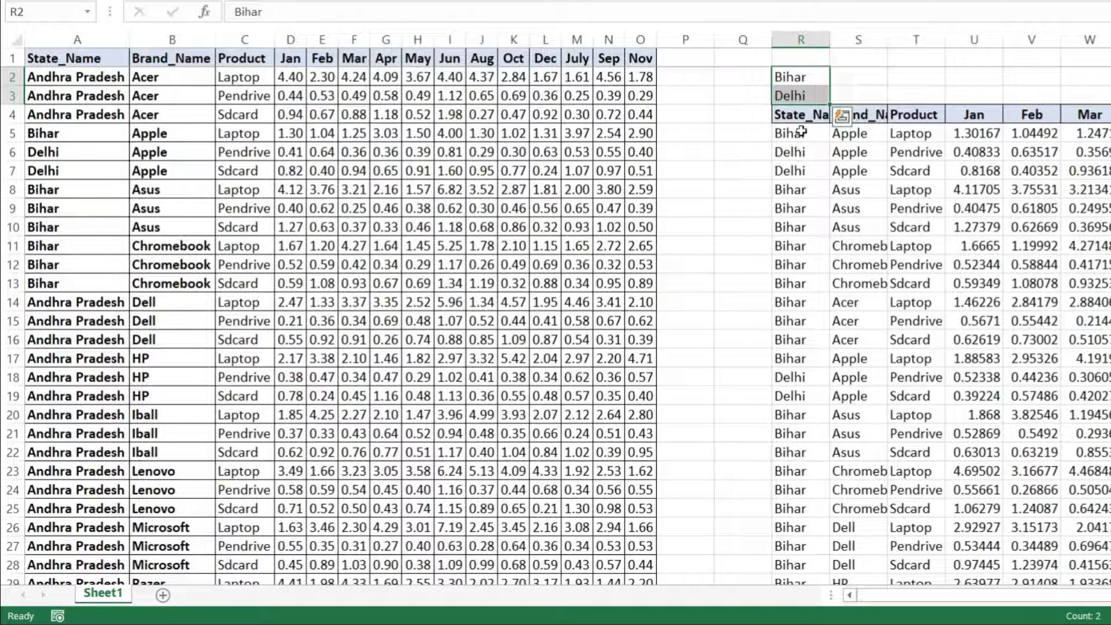
{"action": "left_click_drag", "start_coordinate": [866, 134], "coordinate": [857, 187]}
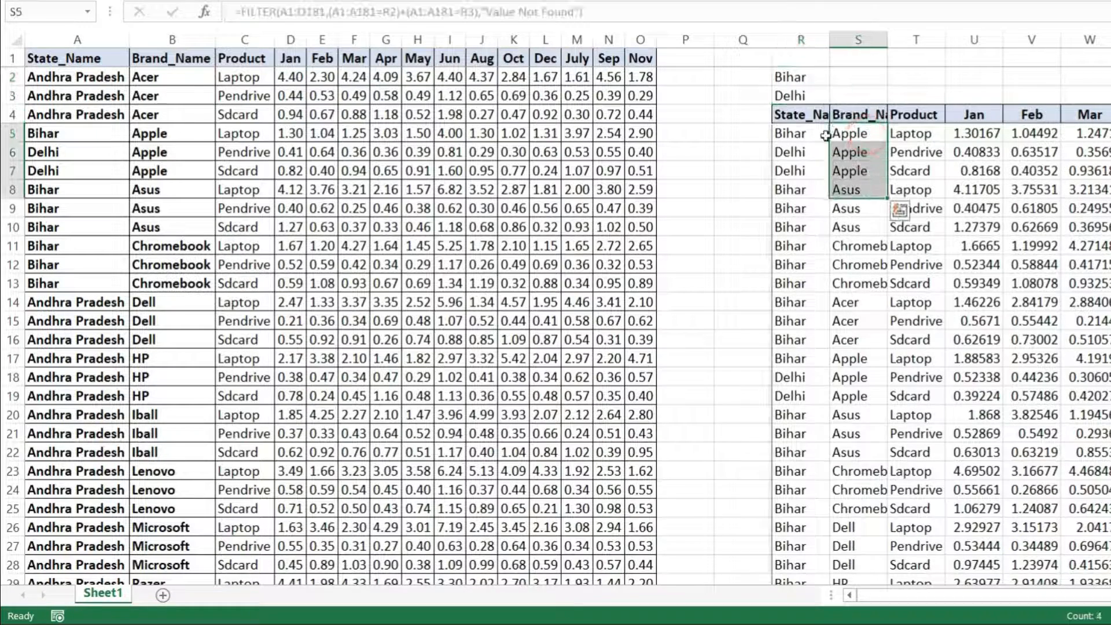
{"action": "left_click", "coordinate": [866, 135]}
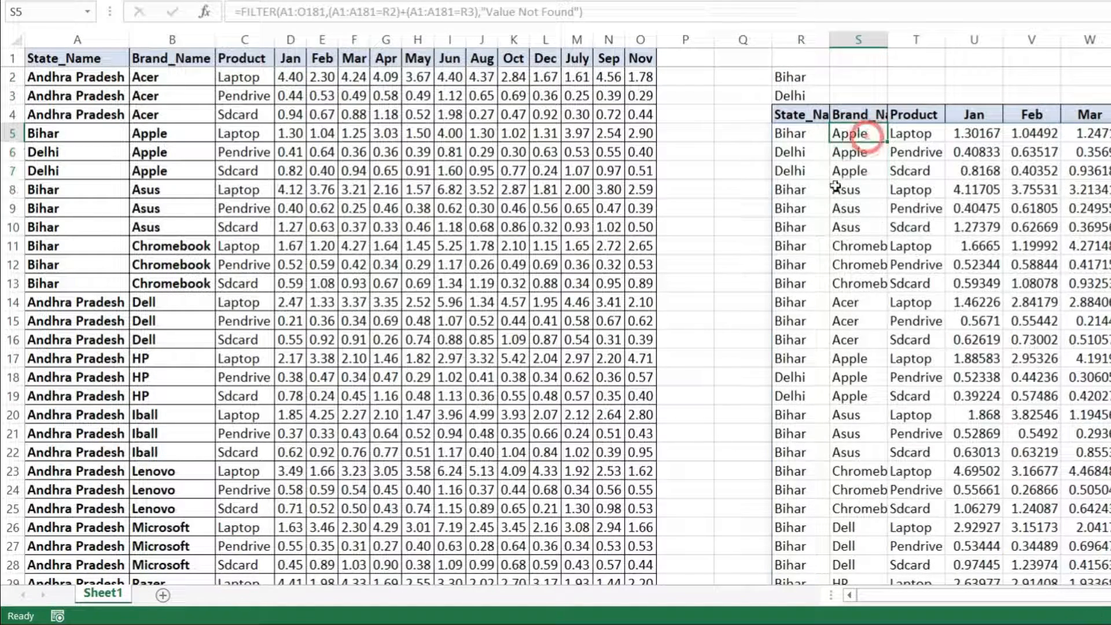
Edit the FILTER formula in R5 and enclose the two state conditions of its Include argument in one outer pair of parentheses.
{"action": "left_click", "coordinate": [810, 135]}
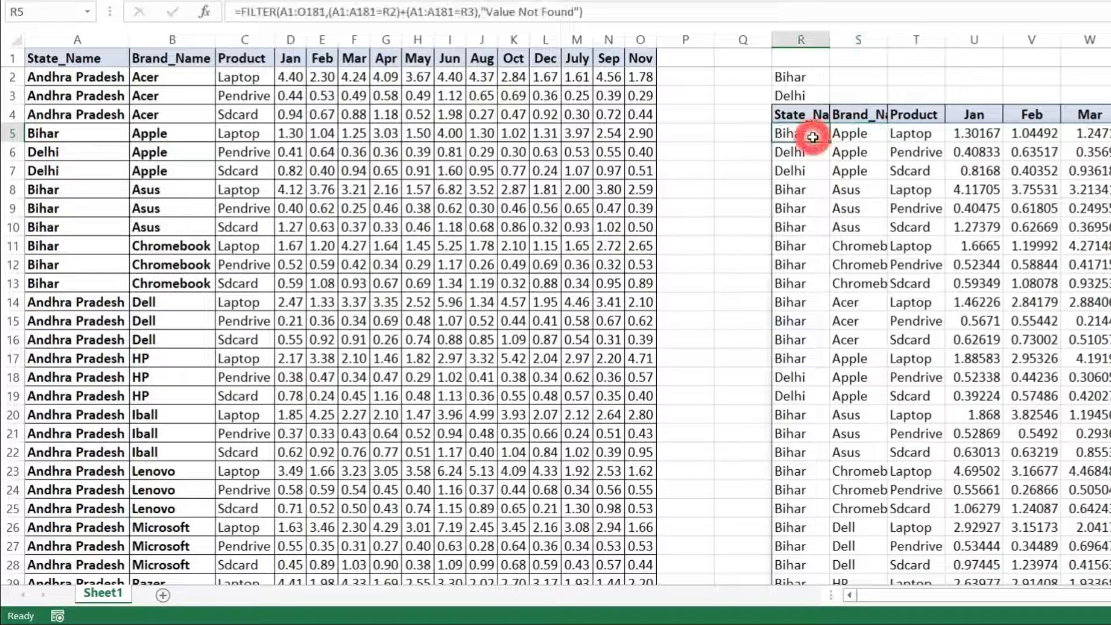
{"action": "left_click", "coordinate": [205, 12]}
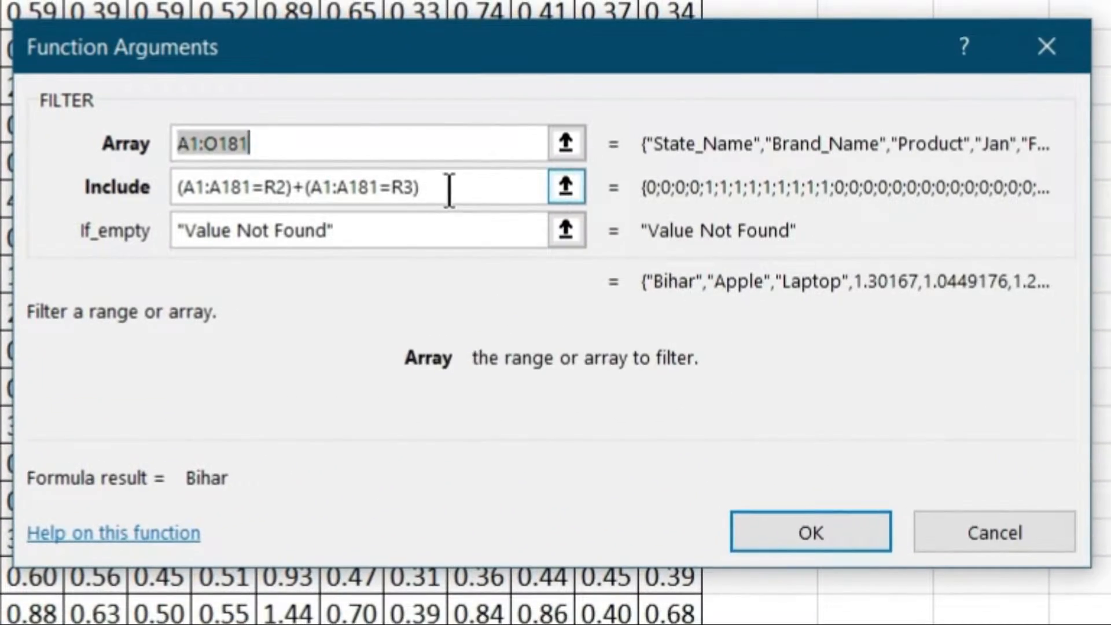
{"action": "left_click", "coordinate": [505, 225]}
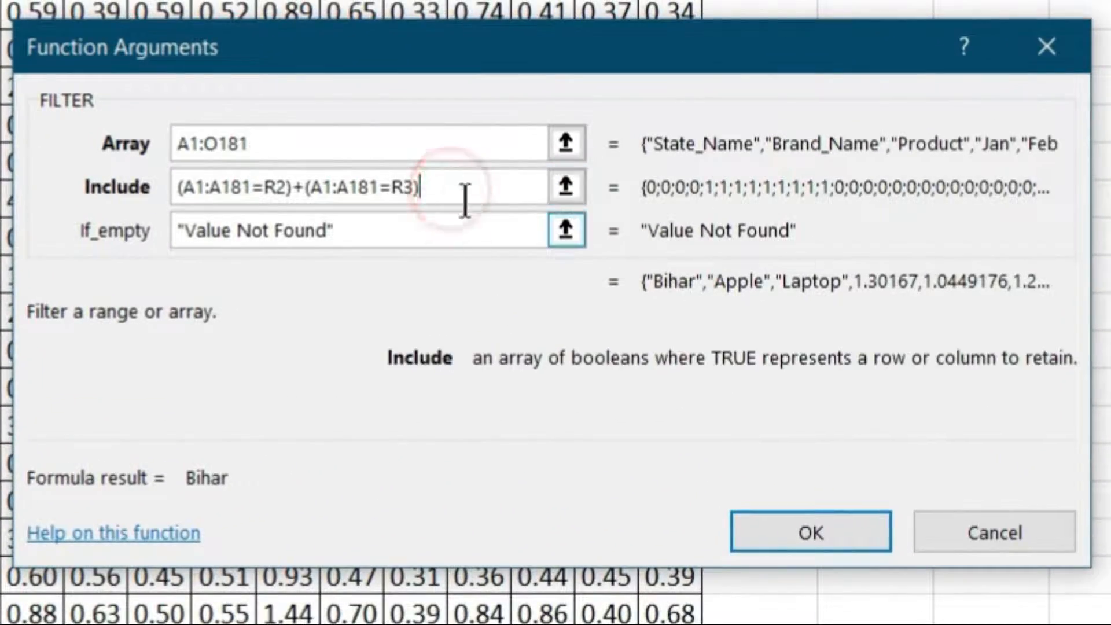
{"action": "left_click", "coordinate": [179, 188]}
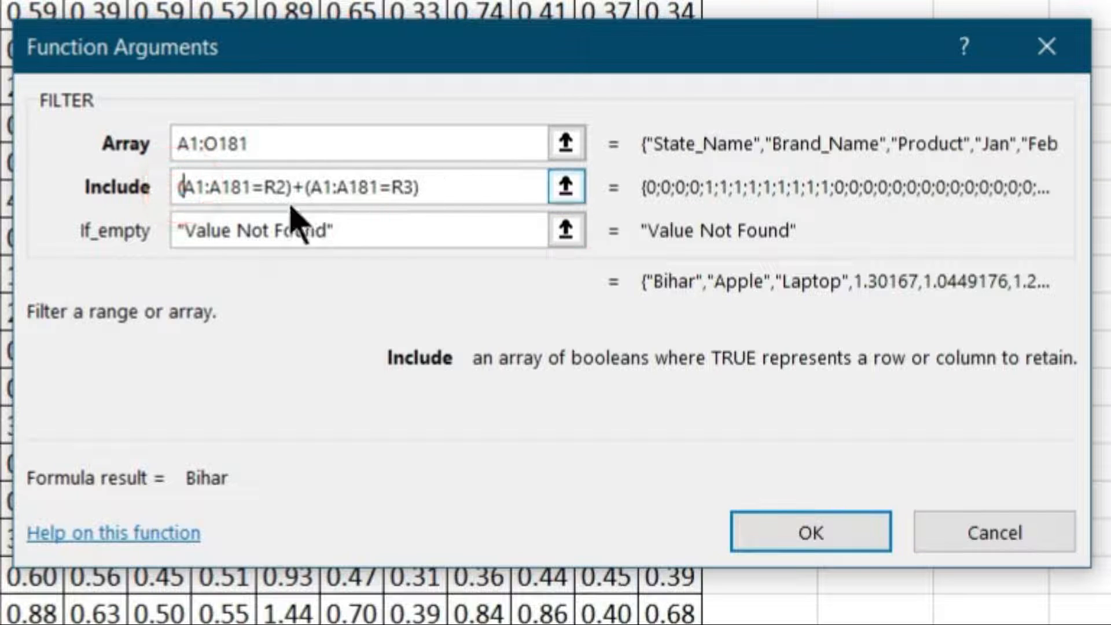
{"action": "type", "text": "("}
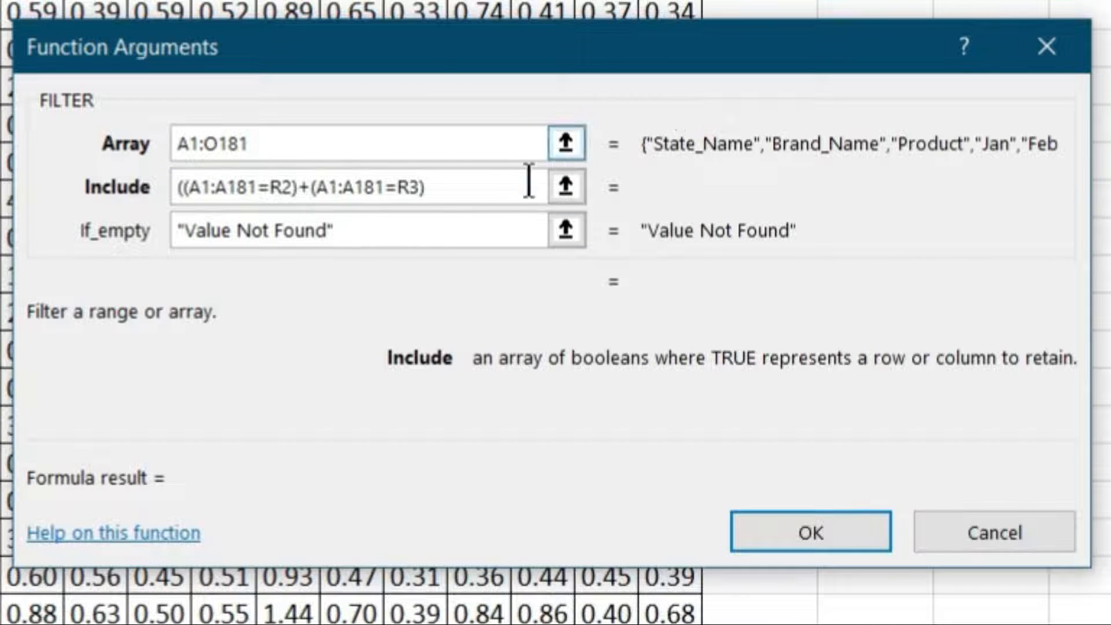
{"action": "left_click", "coordinate": [474, 197]}
{"action": "type", "text": ")"}
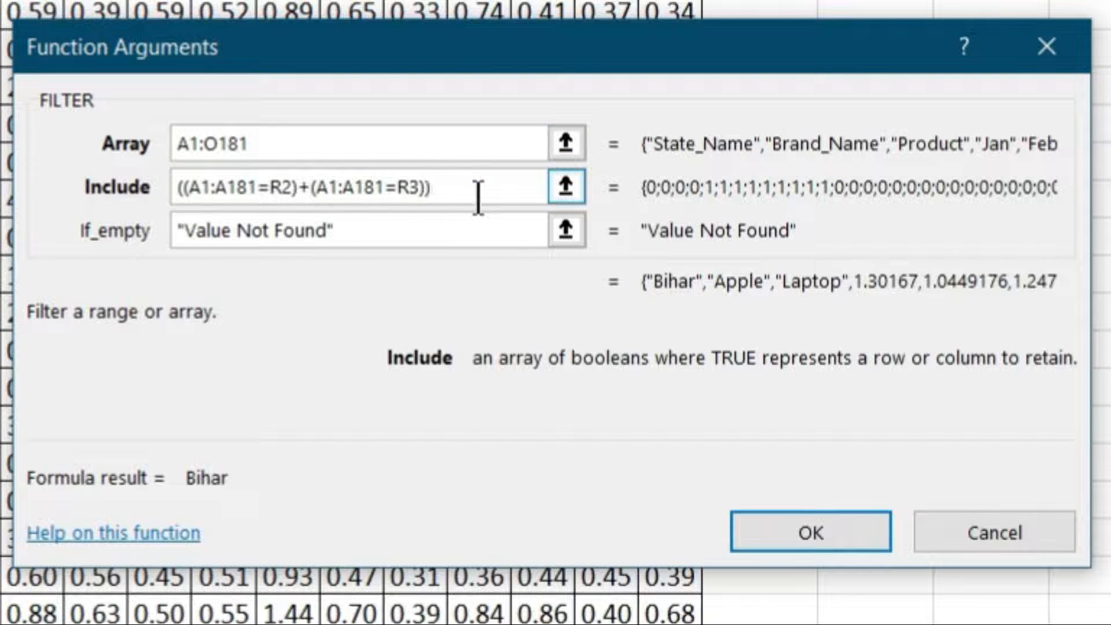
{"action": "type", "text": "*"}
{"action": "type", "text": "("}
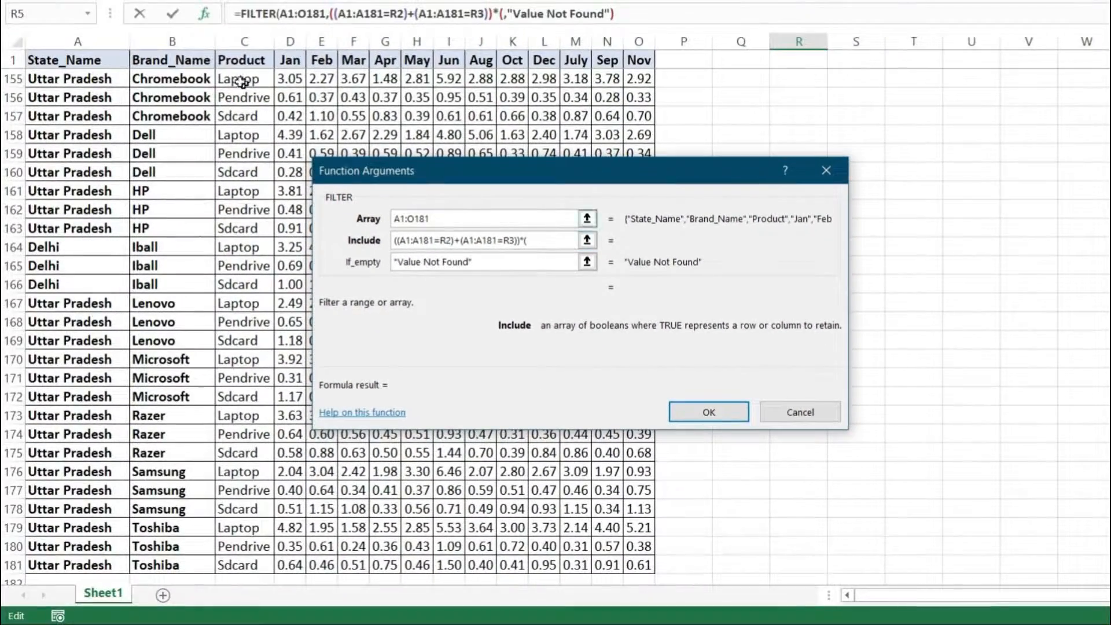
Extend the Include argument with *(B1:B181= to start an AND condition on the Brand_Name column.
{"action": "left_click", "coordinate": [193, 60]}
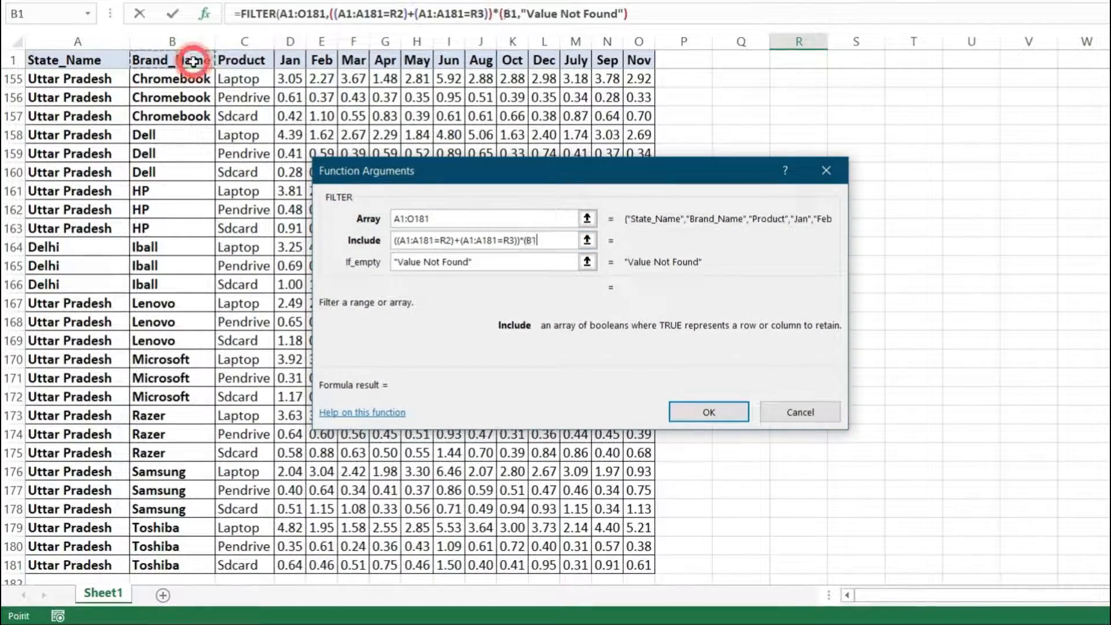
{"action": "key", "text": "ctrl+shift+Down"}
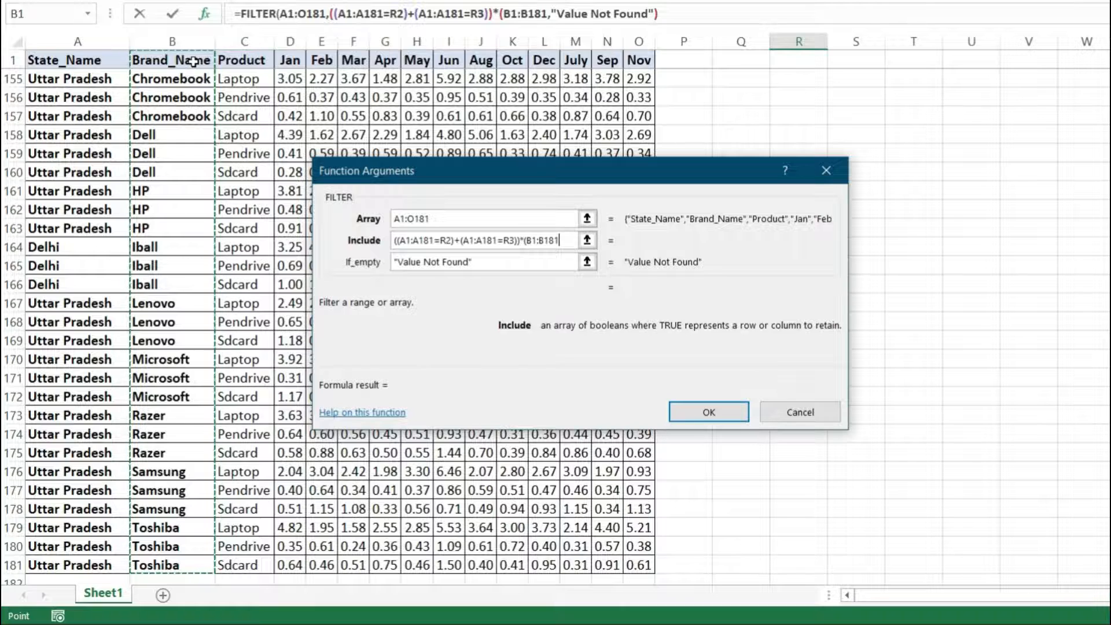
{"action": "type", "text": "="}
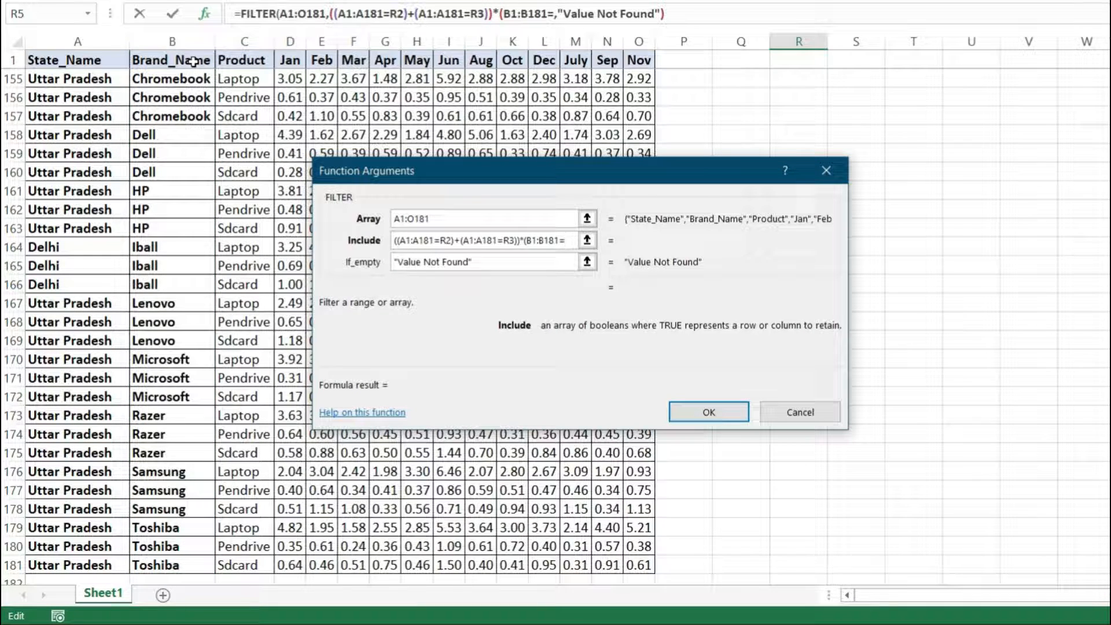
{"action": "type", "text": "\"HP\""}
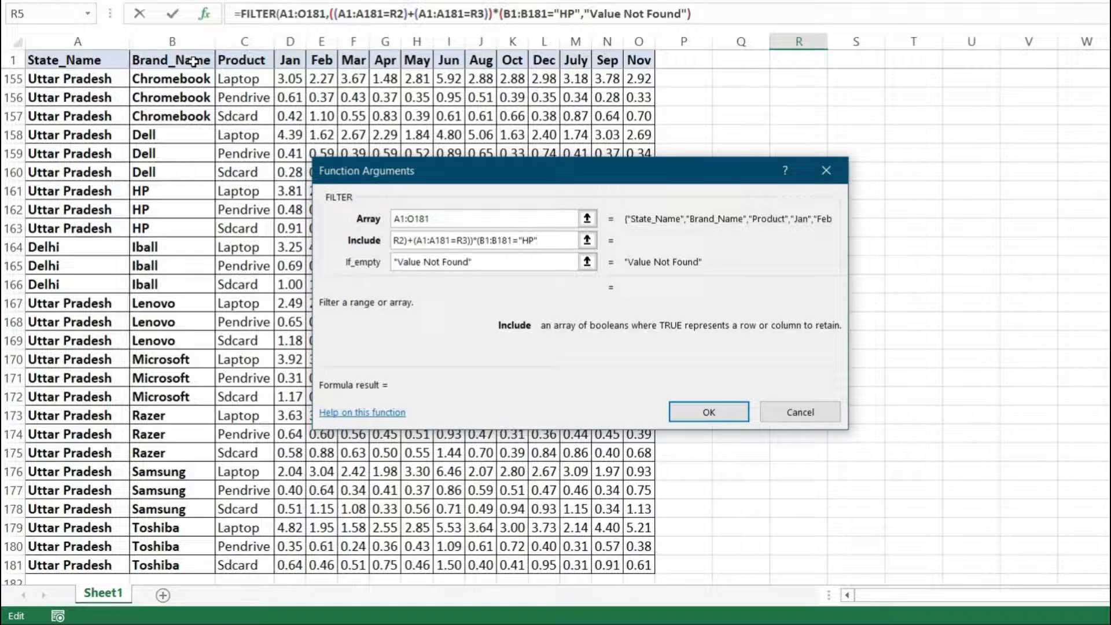
{"action": "key", "text": "BackSpace"}
{"action": "key", "text": "BackSpace"}
{"action": "key", "text": "BackSpace"}
{"action": "key", "text": "BackSpace"}
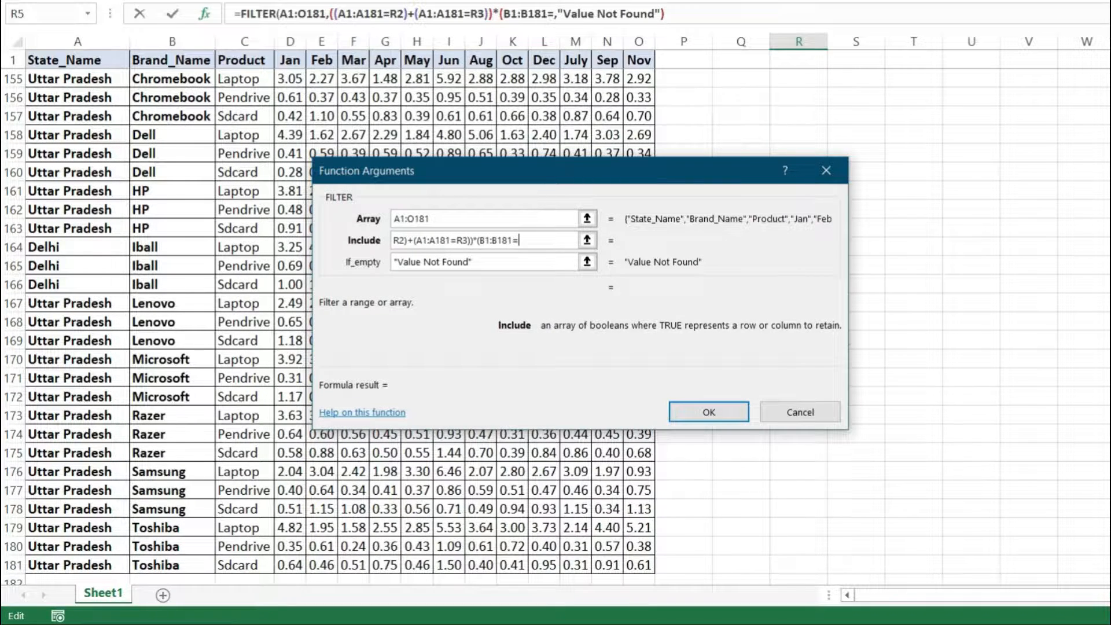
Complete the brand condition with a reference to S2, close its parenthesis, enter the formula and check the result in R5.
{"action": "scroll", "coordinate": [821, 180], "scroll_direction": "up", "scroll_amount": 20}
{"action": "left_click", "coordinate": [851, 72]}
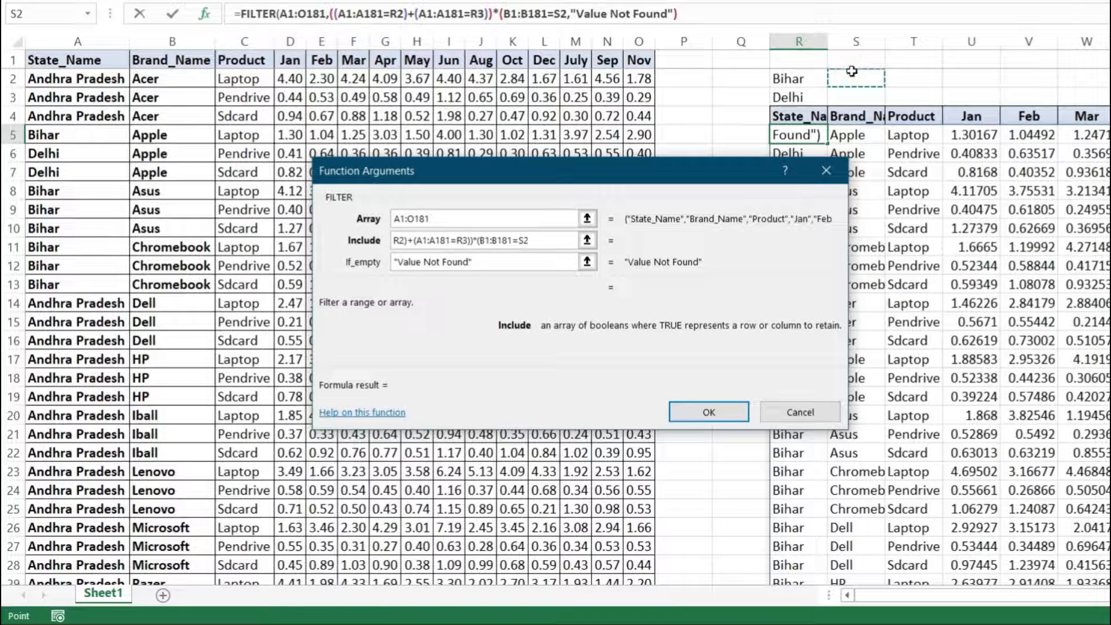
{"action": "type", "text": ")"}
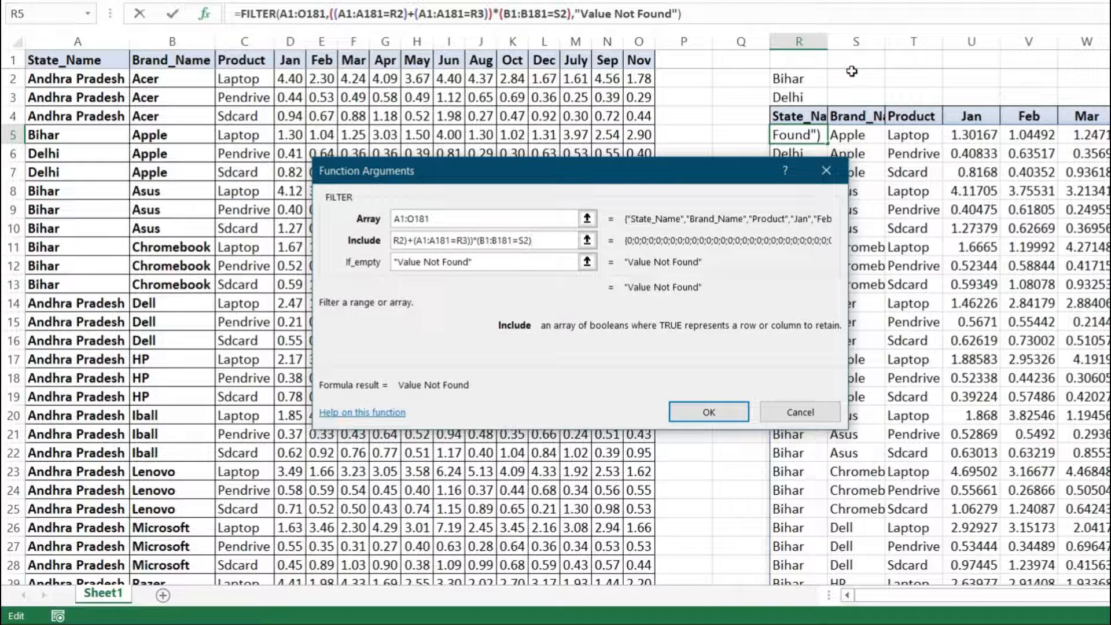
{"action": "left_click", "coordinate": [717, 411]}
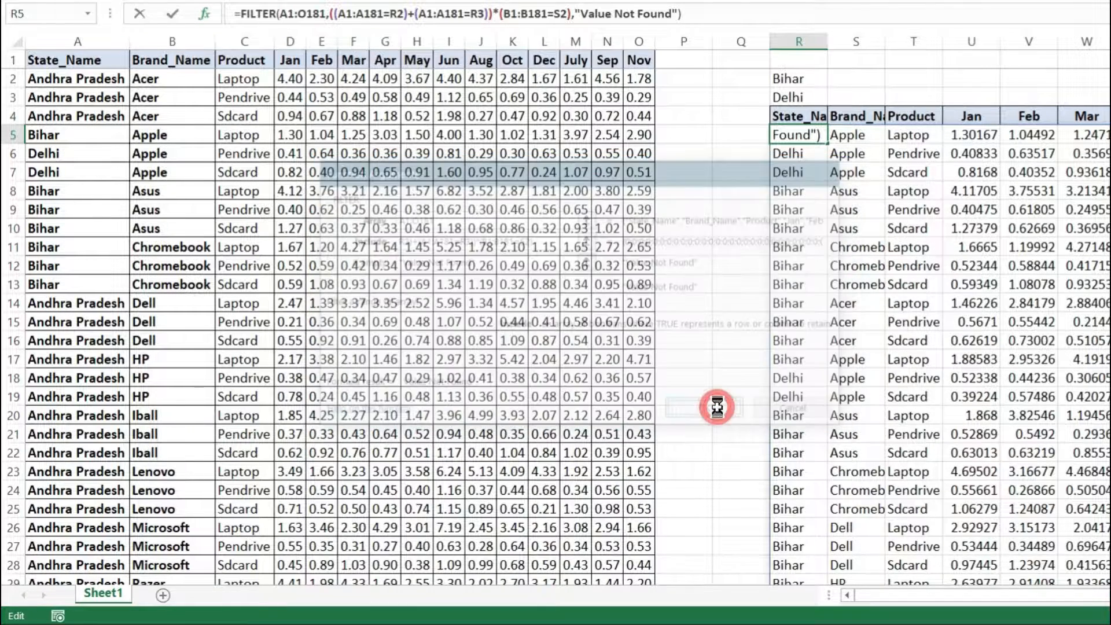
{"action": "left_click_drag", "start_coordinate": [818, 114], "coordinate": [816, 149]}
{"action": "left_click", "coordinate": [811, 134]}
Enter HP as the brand criterion in S2 and look over the filtered rows.
{"action": "left_click", "coordinate": [842, 79]}
{"action": "type", "text": "HP"}
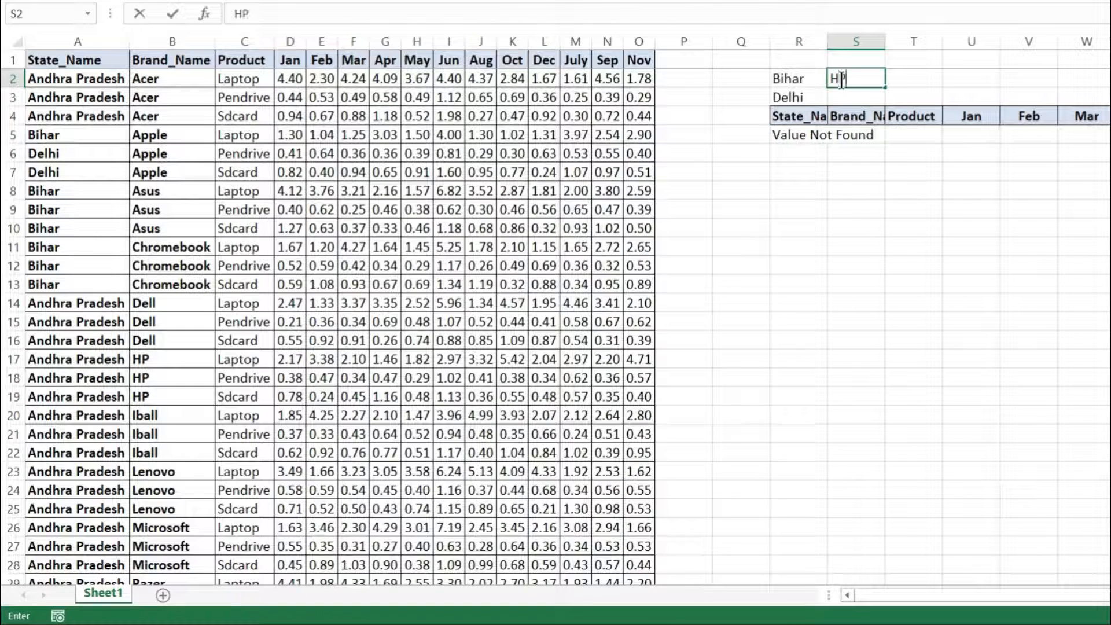
{"action": "key", "text": "Return"}
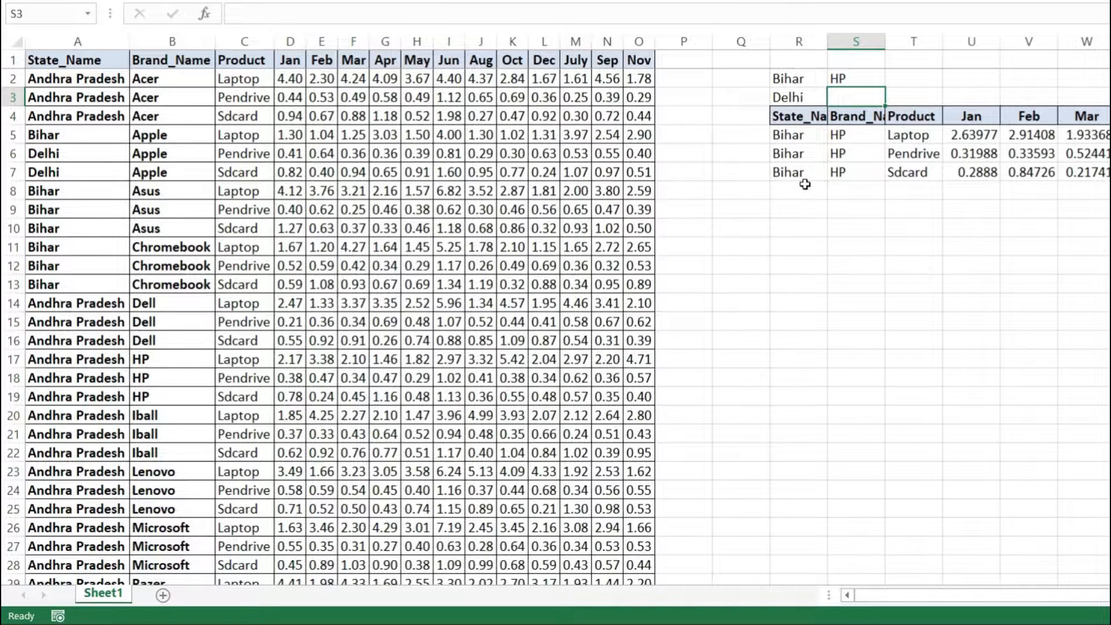
{"action": "left_click", "coordinate": [803, 135]}
{"action": "key", "text": "ctrl+shift+Down"}
{"action": "key", "text": "ctrl+shift+Right"}
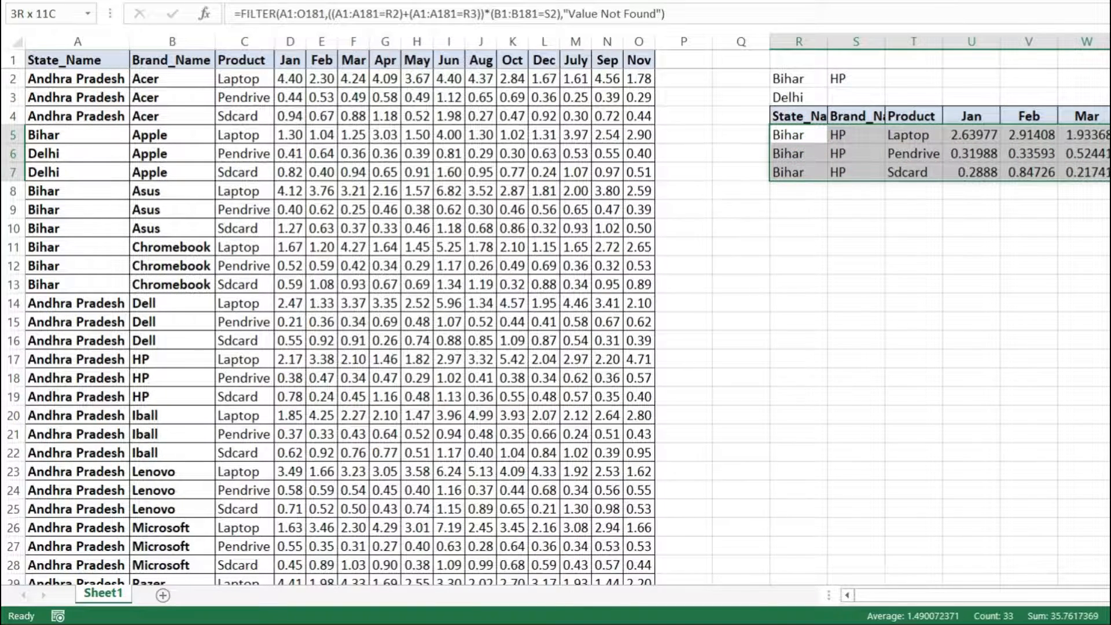
{"action": "left_click_drag", "start_coordinate": [1099, 172], "coordinate": [1110, 175]}
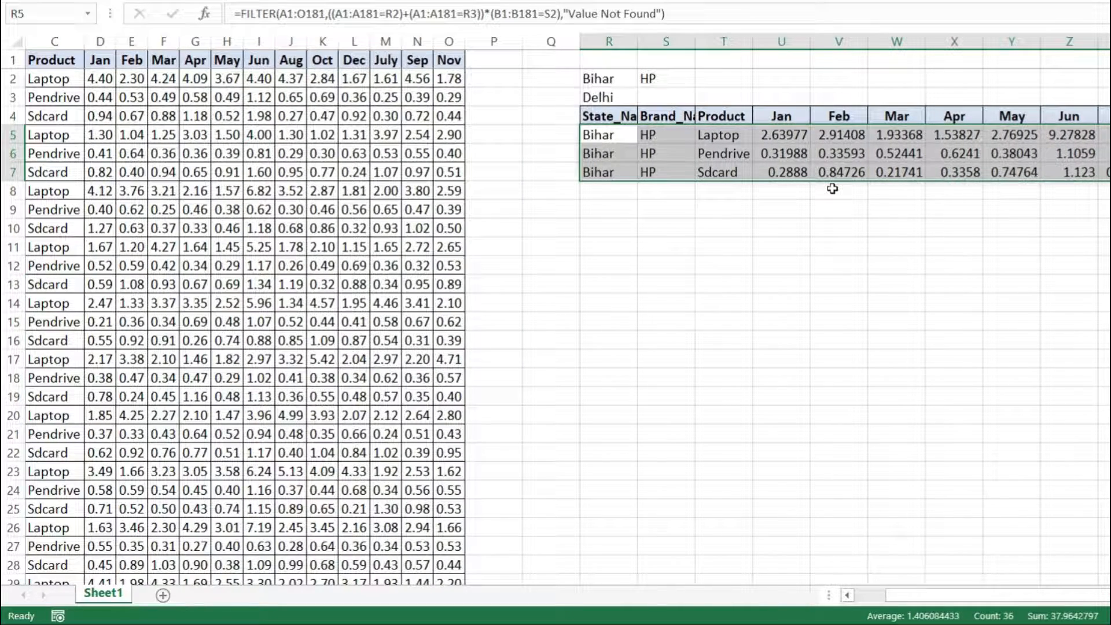
{"action": "left_click", "coordinate": [661, 163]}
Change the brand criterion in S2 to apPLE in mixed case and look over the filtered rows.
{"action": "left_click", "coordinate": [647, 78]}
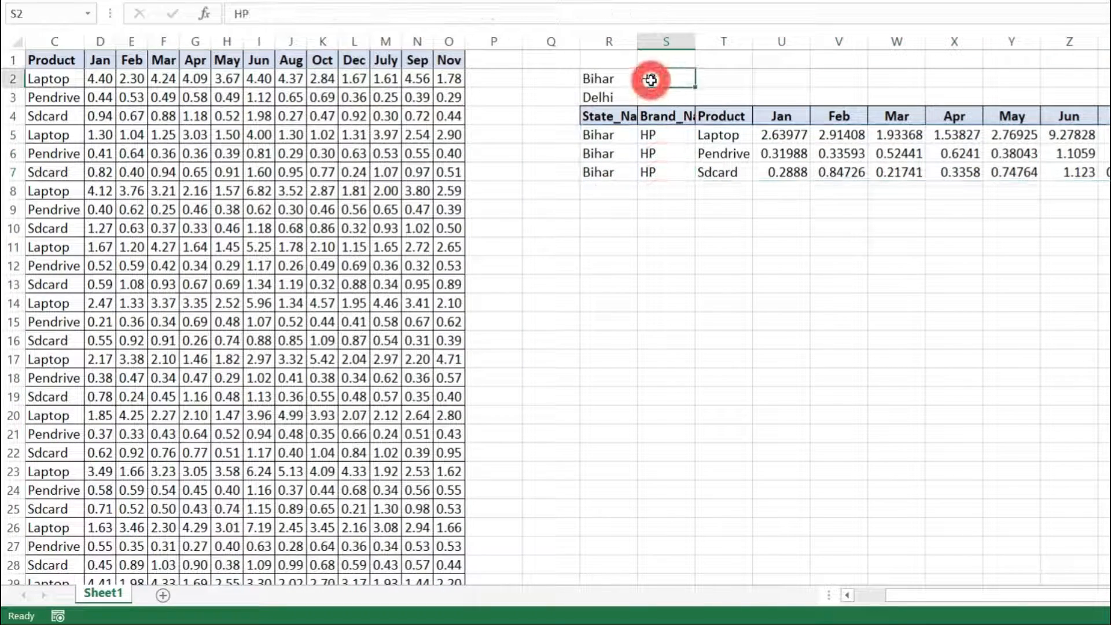
{"action": "type", "text": "apPLE"}
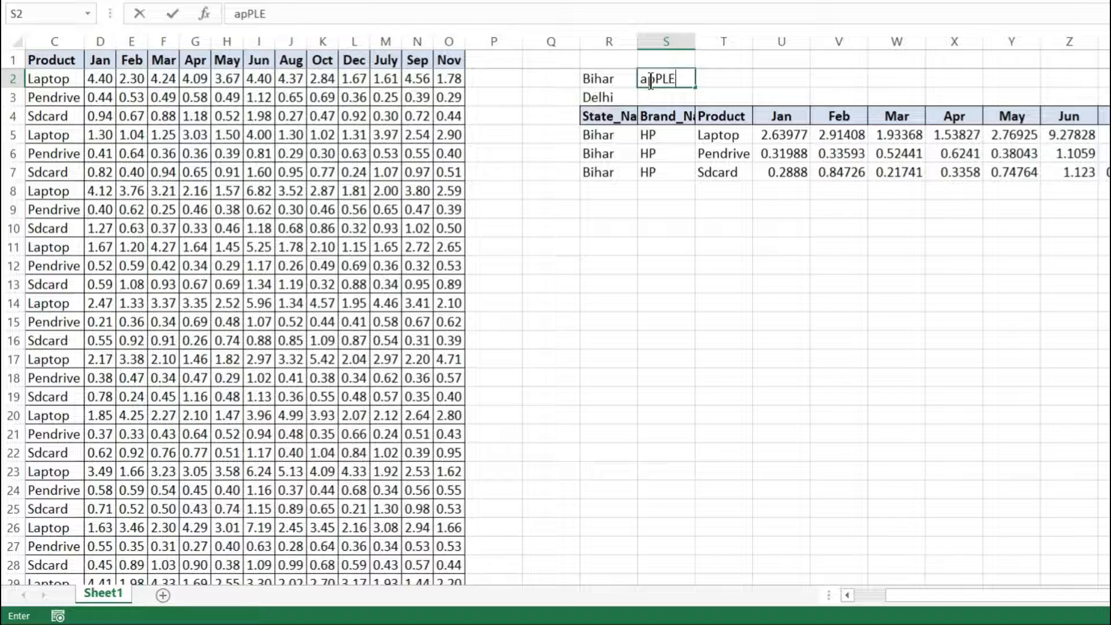
{"action": "key", "text": "Return"}
{"action": "left_click_drag", "start_coordinate": [605, 138], "coordinate": [1055, 397]}
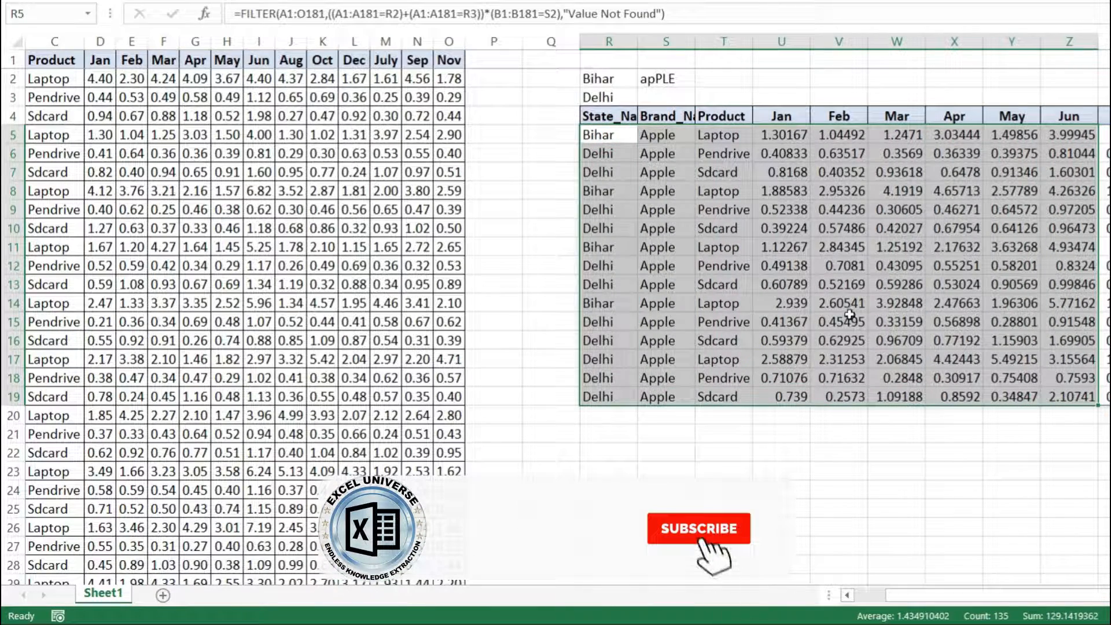
Re-enter the brand criterion in S2 as APple, and correct its capitalisation to Apple.
{"action": "left_click", "coordinate": [661, 79]}
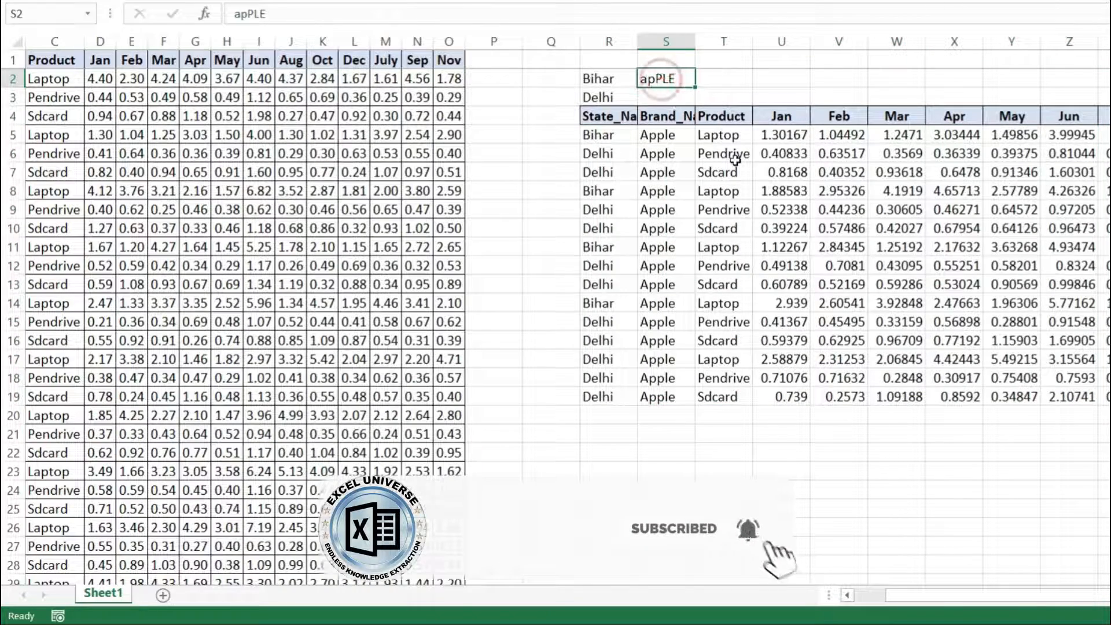
{"action": "type", "text": "AppleP"}
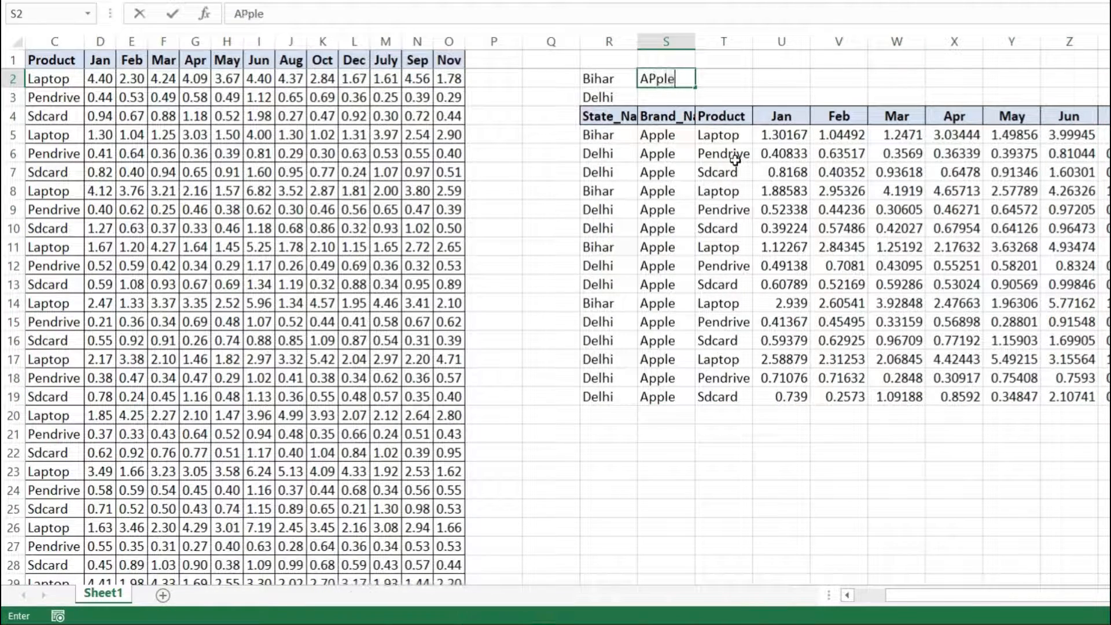
{"action": "key", "text": "Return"}
{"action": "left_click", "coordinate": [670, 78]}
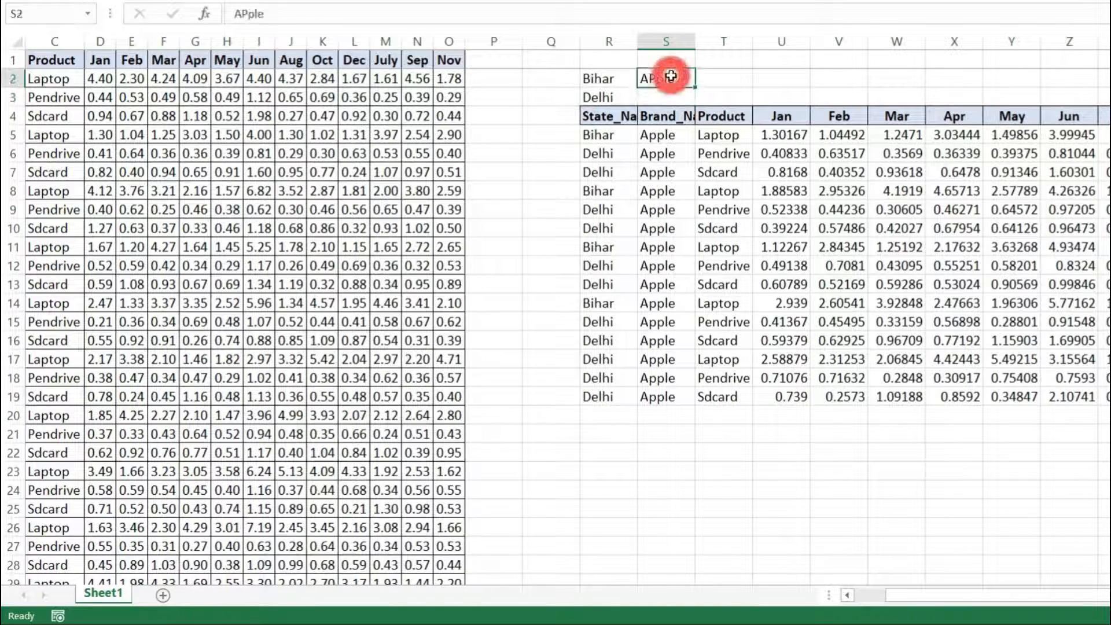
{"action": "type", "text": "Apple"}
{"action": "key", "text": "Return"}
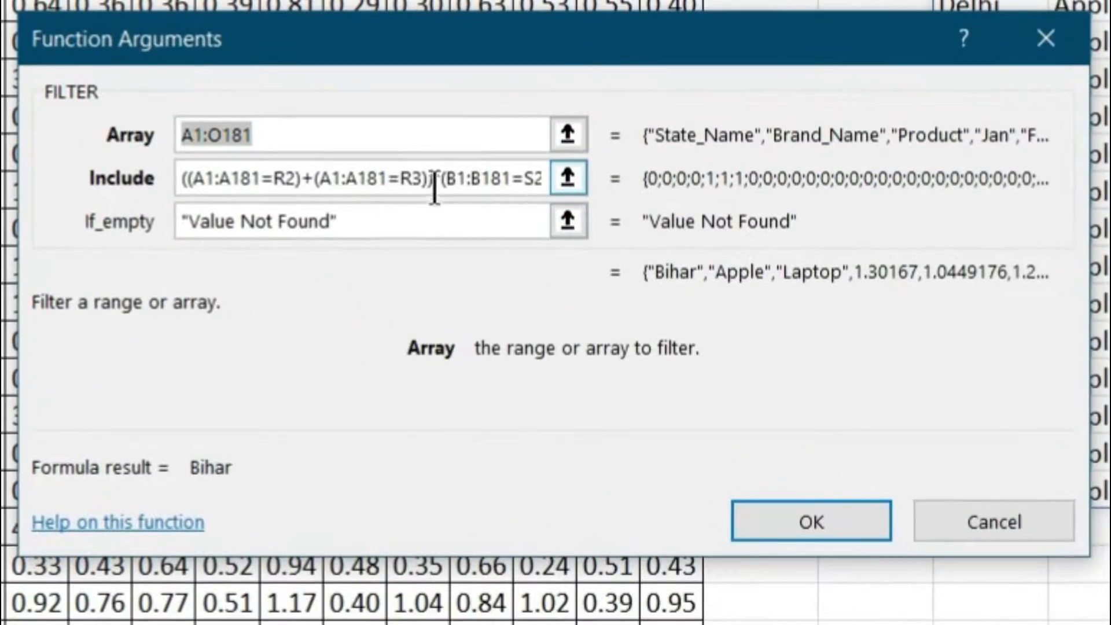
Replace the * before the brand condition in the Include argument with +, enter the formula and look over the filtered rows.
{"action": "left_click", "coordinate": [435, 184]}
{"action": "key", "text": "BackSpace"}
{"action": "type", "text": "+"}
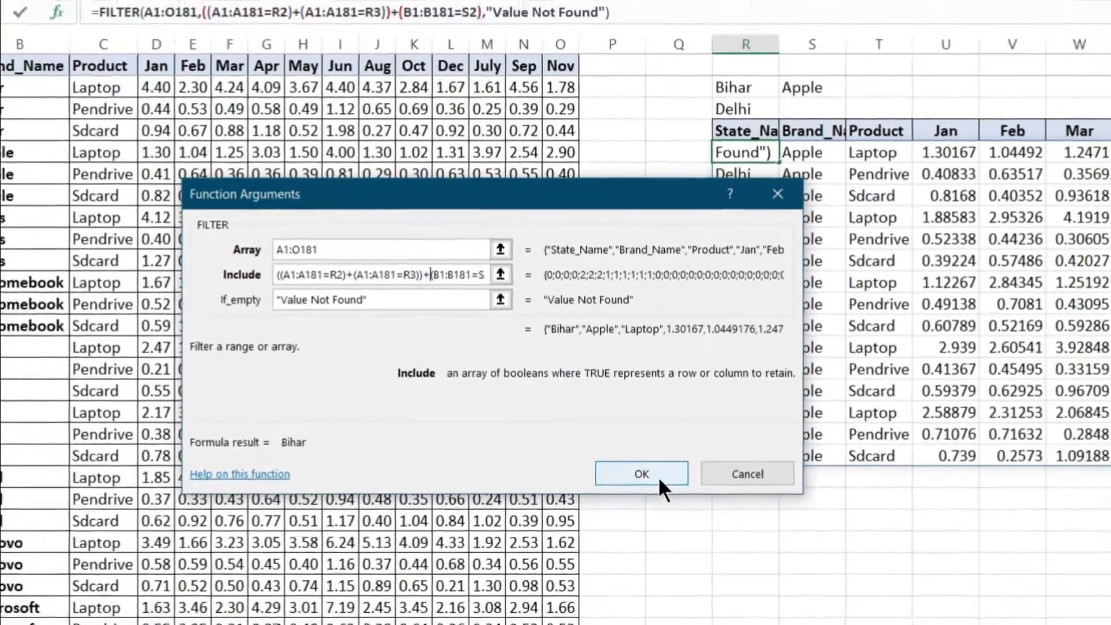
{"action": "left_click", "coordinate": [840, 523]}
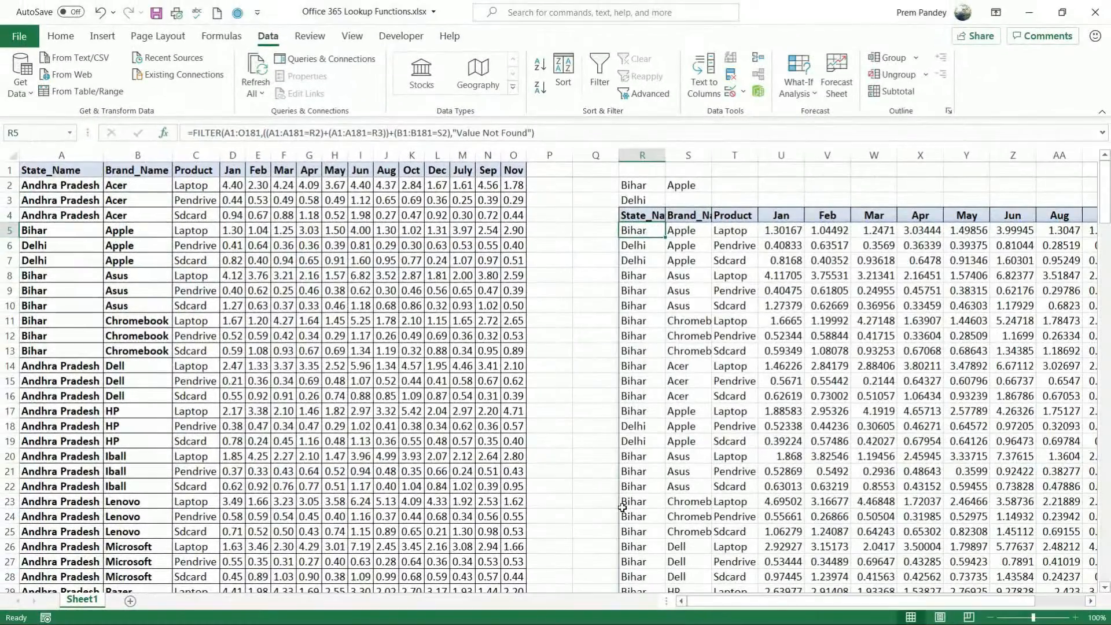
{"action": "left_click_drag", "start_coordinate": [643, 231], "coordinate": [1029, 250]}
{"action": "scroll", "coordinate": [548, 305], "scroll_direction": "down", "scroll_amount": 15}
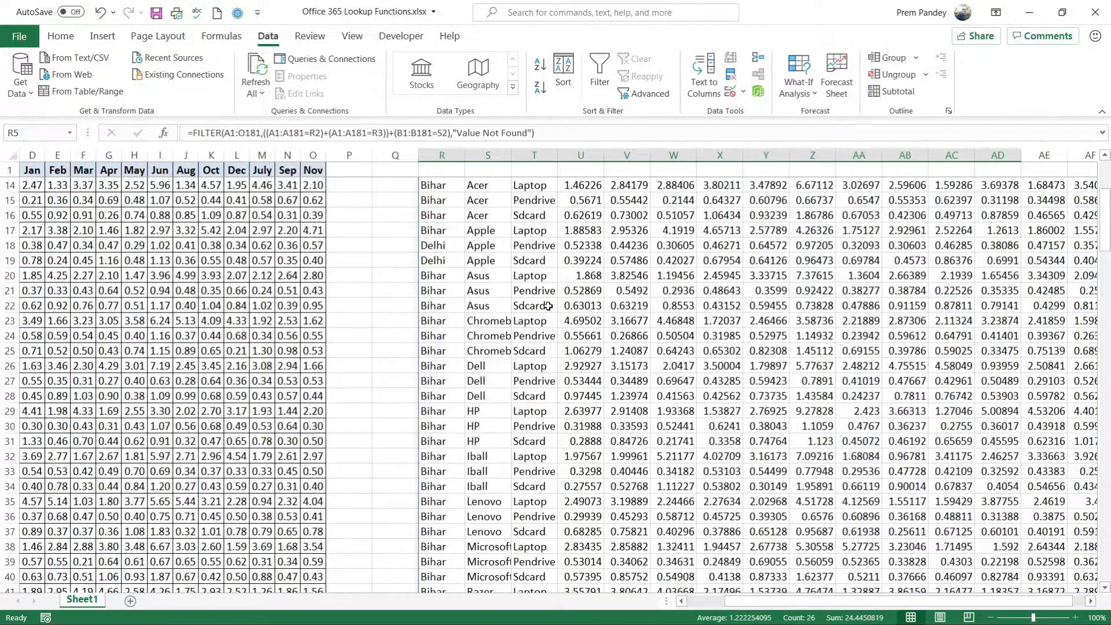
{"action": "scroll", "coordinate": [548, 306], "scroll_direction": "up", "scroll_amount": 15}
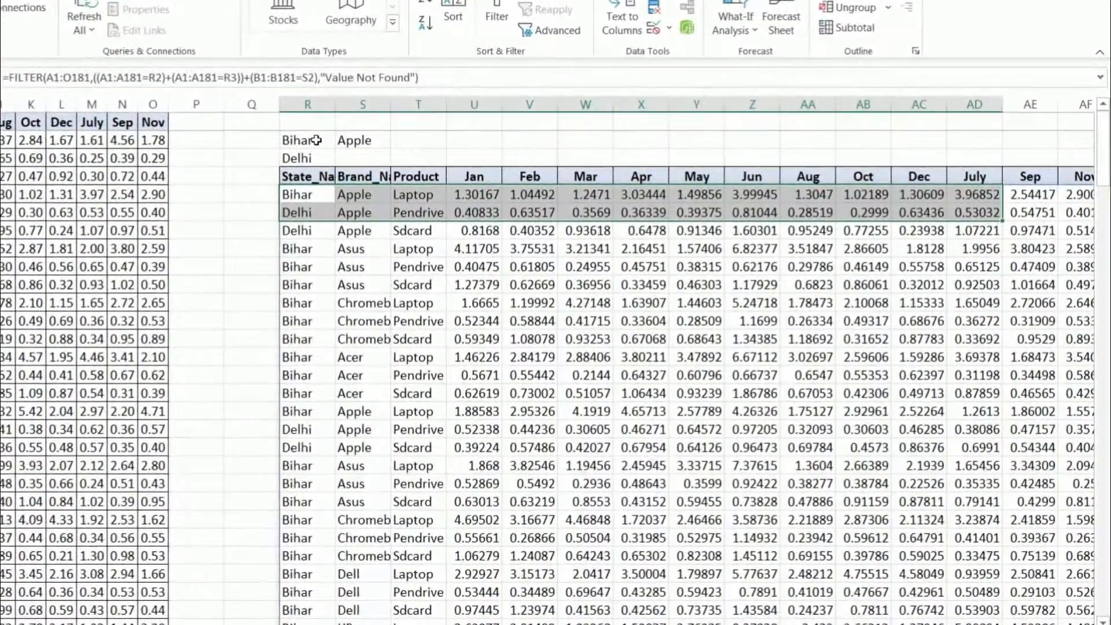
Set the first state criterion in R2 to Odisha and the brand criterion in S2 to Dell.
{"action": "left_click", "coordinate": [450, 185]}
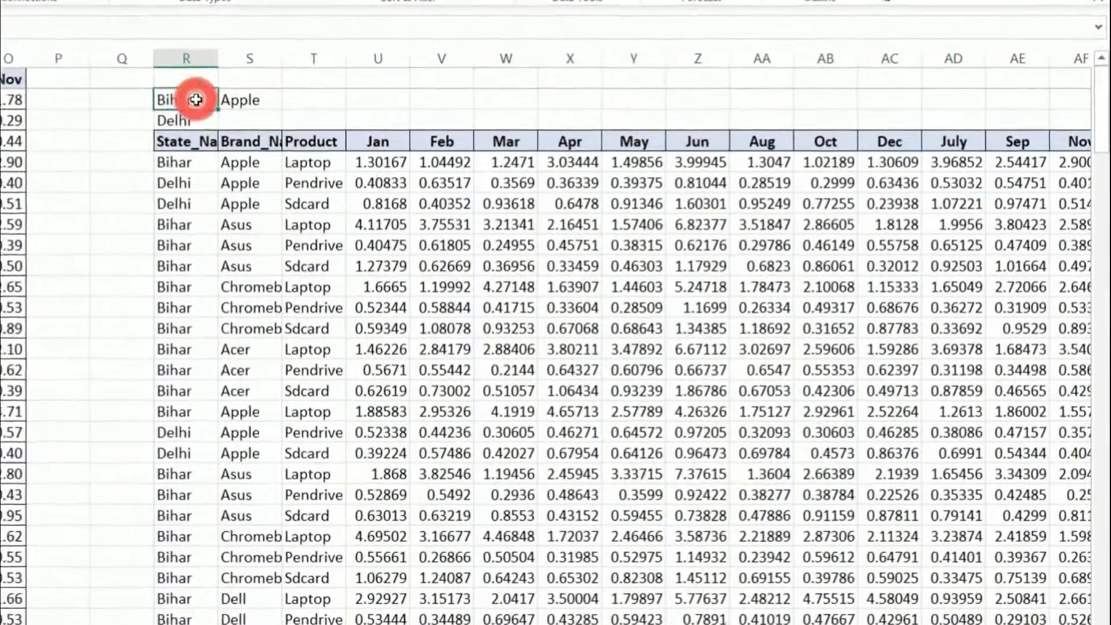
{"action": "type", "text": "Odisha"}
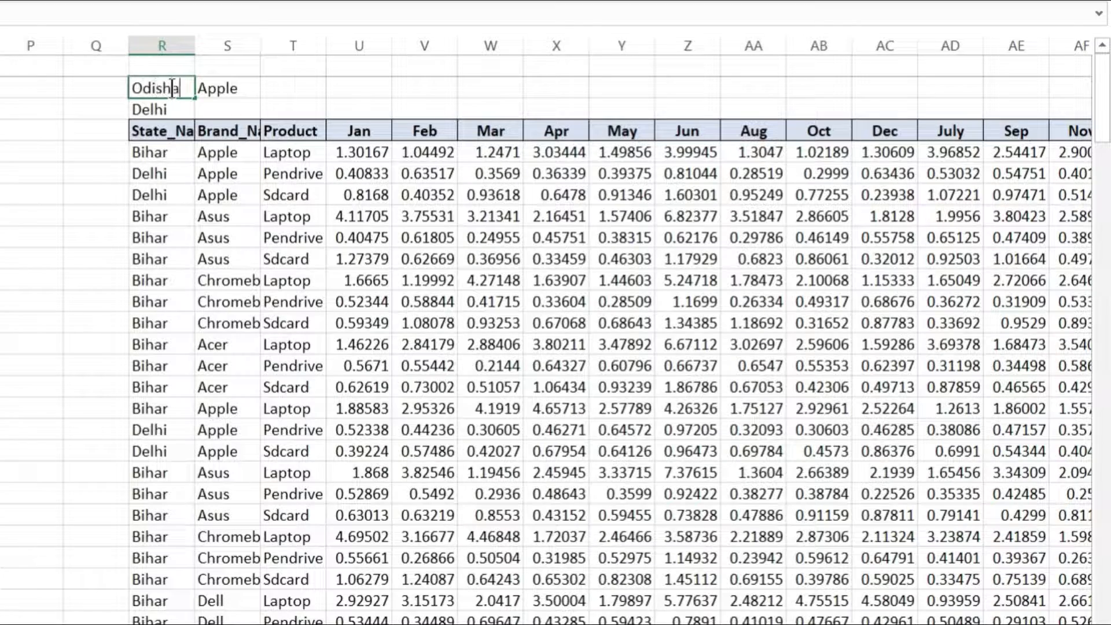
{"action": "key", "text": "Return"}
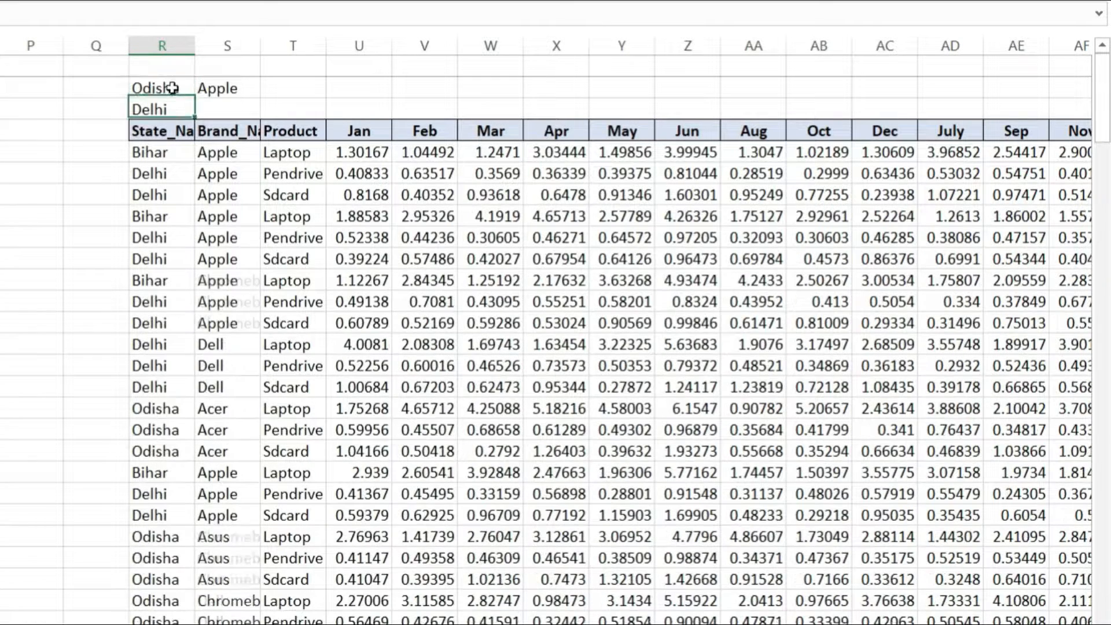
{"action": "left_click", "coordinate": [217, 86]}
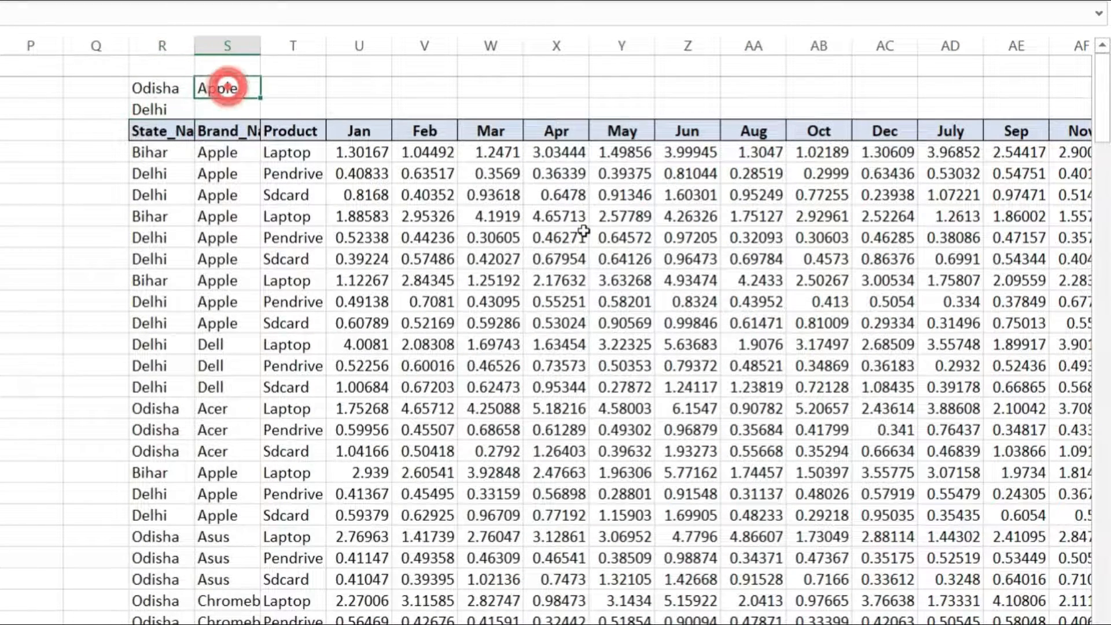
{"action": "type", "text": "Dell"}
{"action": "key", "text": "Return"}
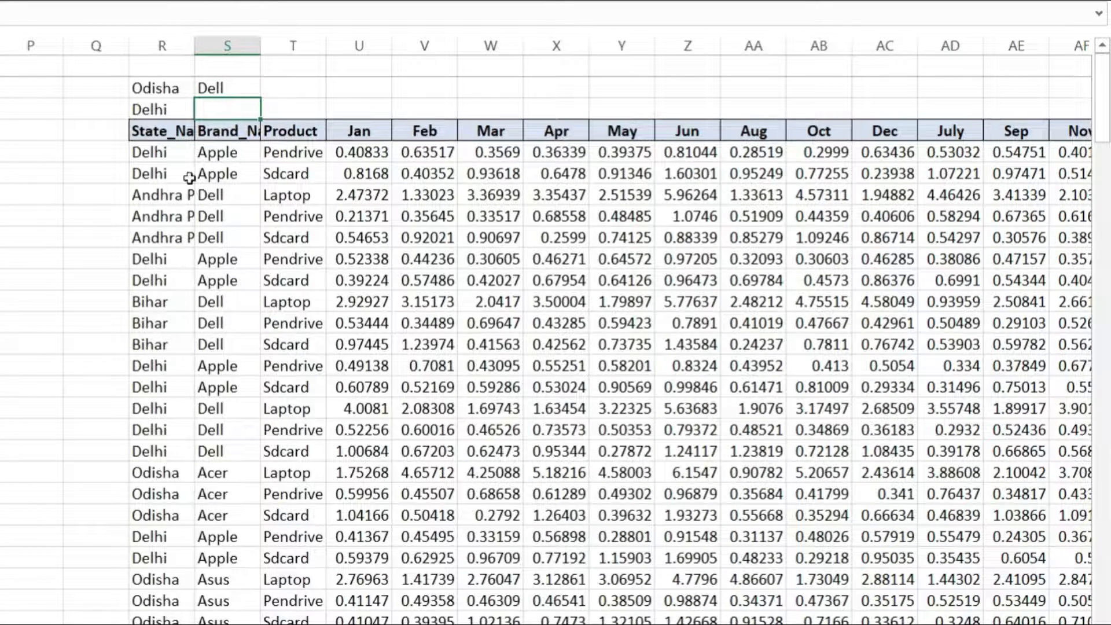
Set the second state criterion in R3 to Jharkhand and look over the filtered rows.
{"action": "left_click", "coordinate": [165, 110]}
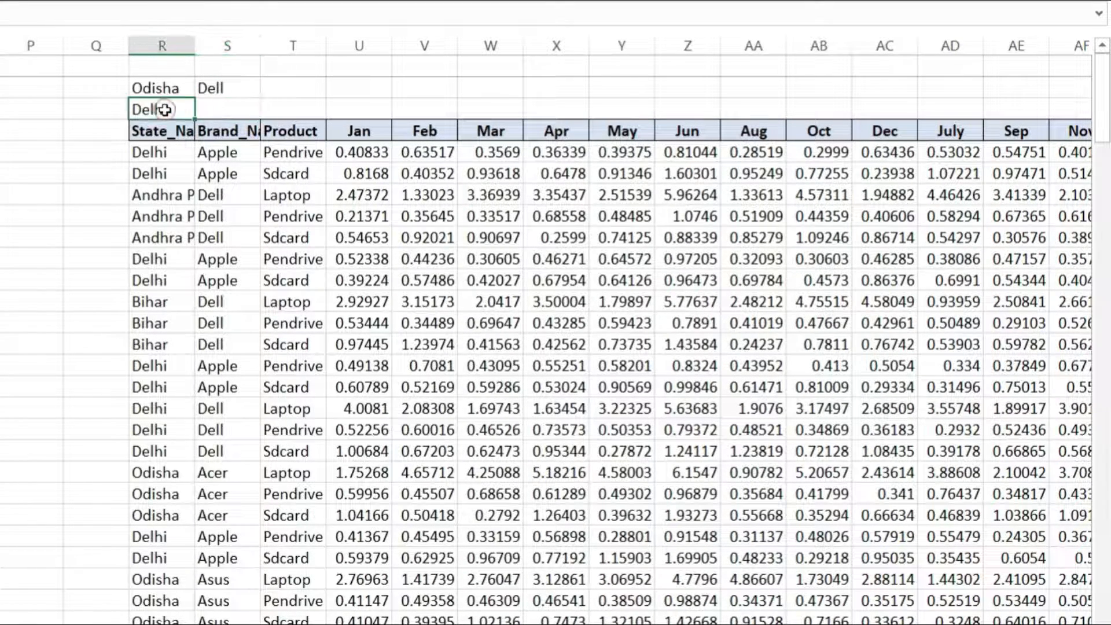
{"action": "type", "text": "Jharkhand"}
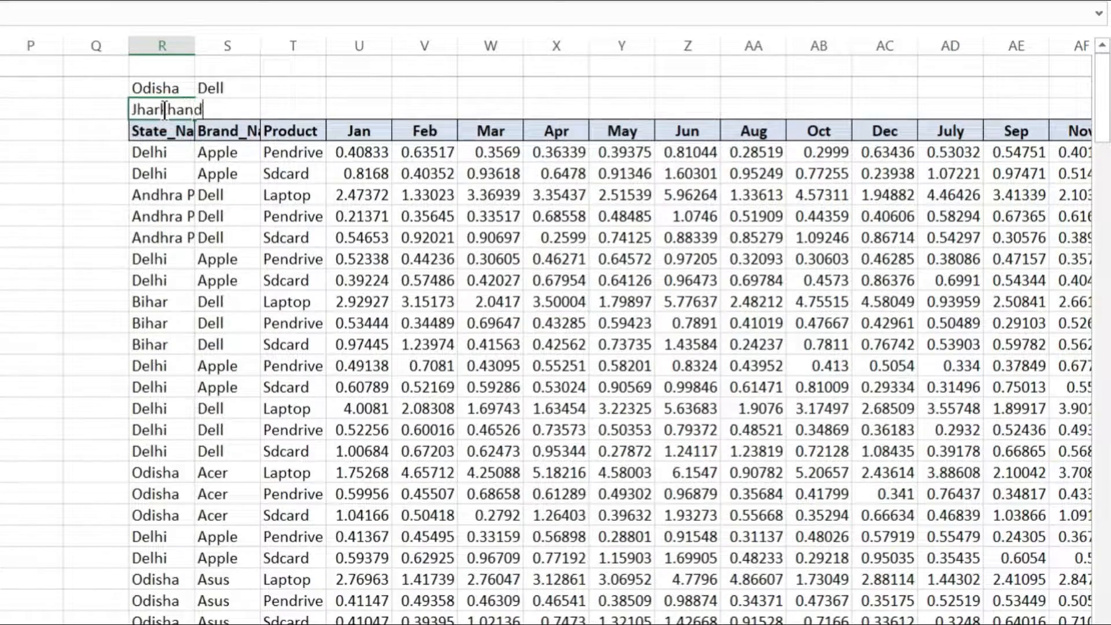
{"action": "key", "text": "Return"}
{"action": "left_click", "coordinate": [167, 130]}
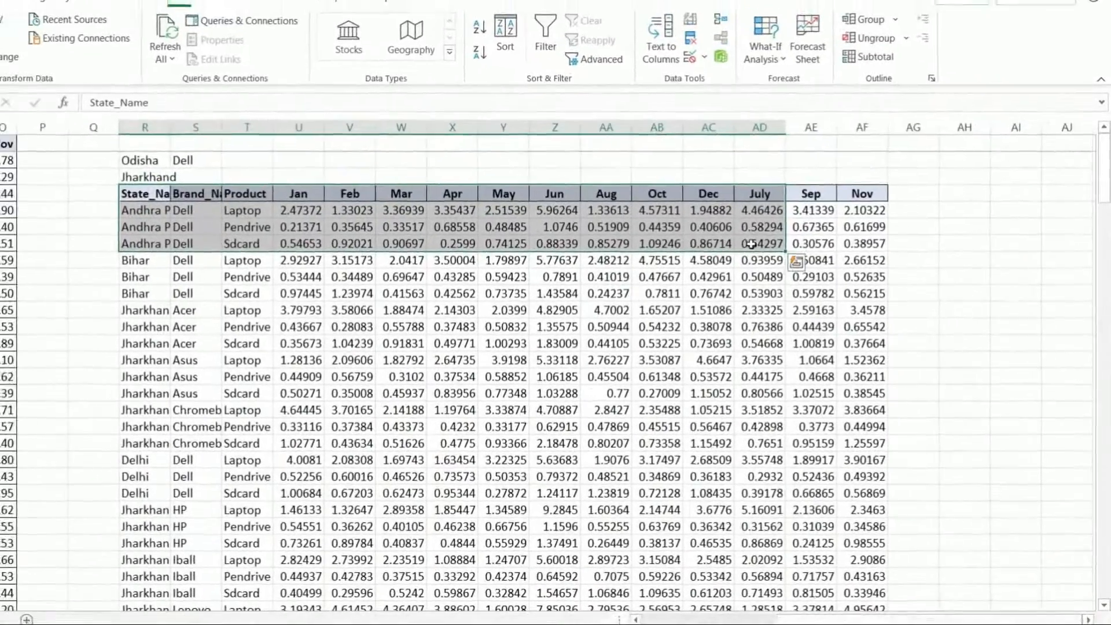
{"action": "left_click", "coordinate": [461, 206]}
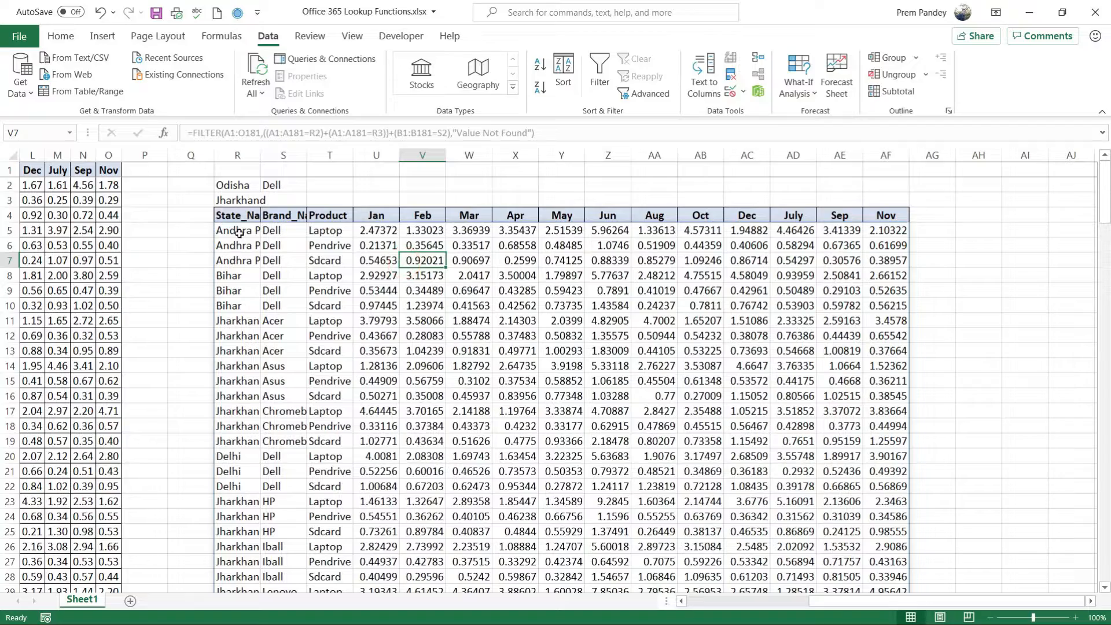
{"action": "left_click", "coordinate": [239, 231]}
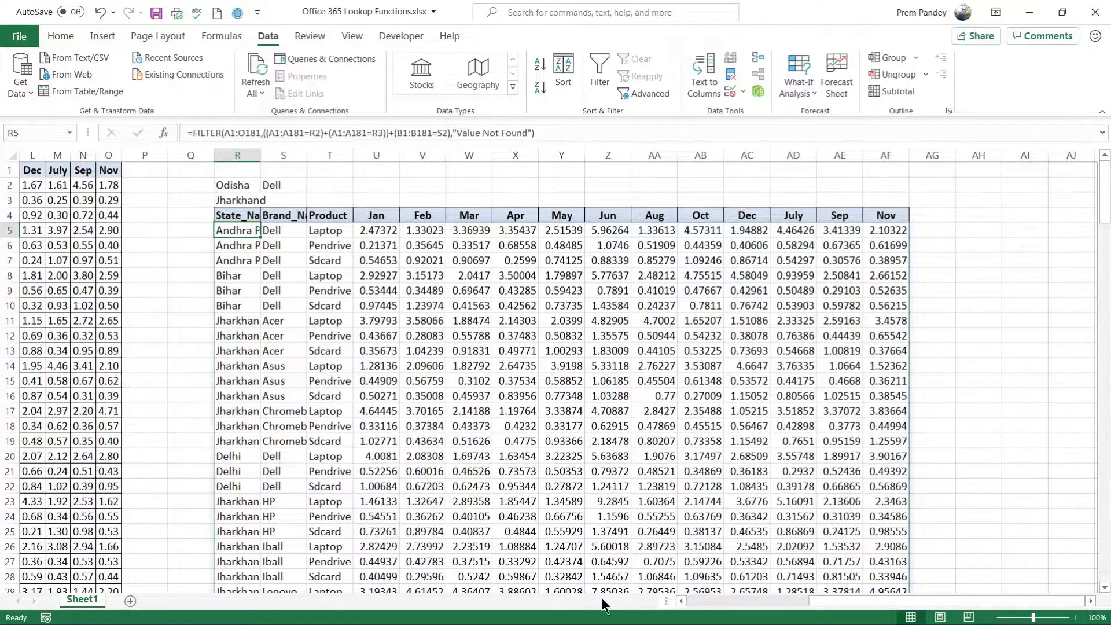
Compare the source table starting in column A with the filtered rows spilled from R4.
{"action": "left_click_drag", "start_coordinate": [855, 601], "coordinate": [691, 620]}
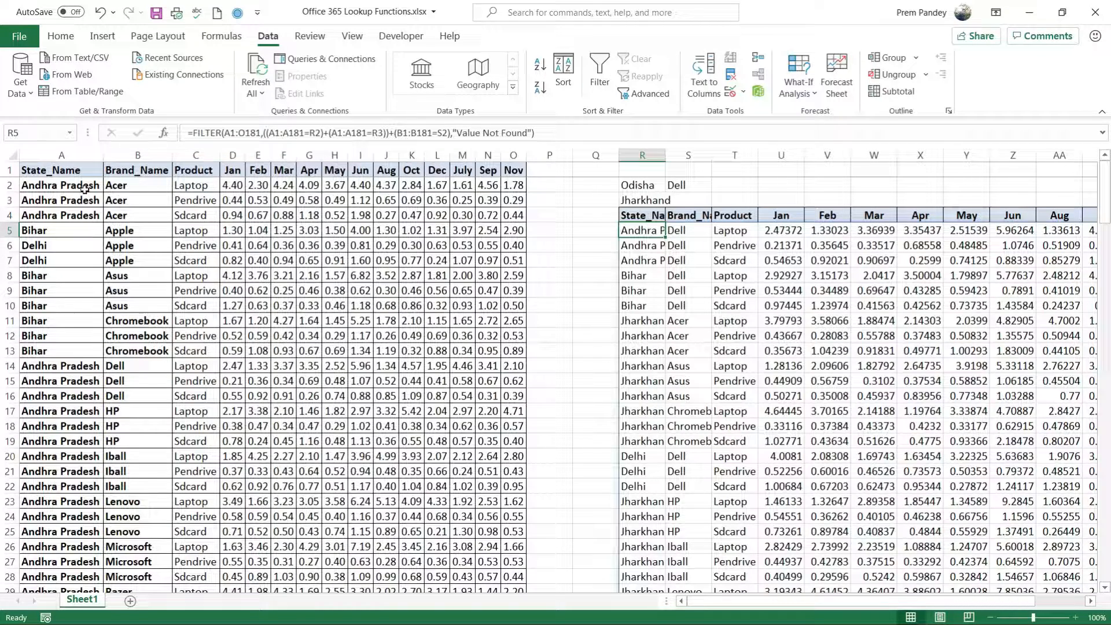
{"action": "mouse_move", "coordinate": [58, 186]}
{"action": "left_mouse_down"}
{"action": "mouse_move", "coordinate": [463, 199]}
{"action": "mouse_move", "coordinate": [463, 501]}
{"action": "left_mouse_up"}
{"action": "left_click", "coordinate": [42, 186]}
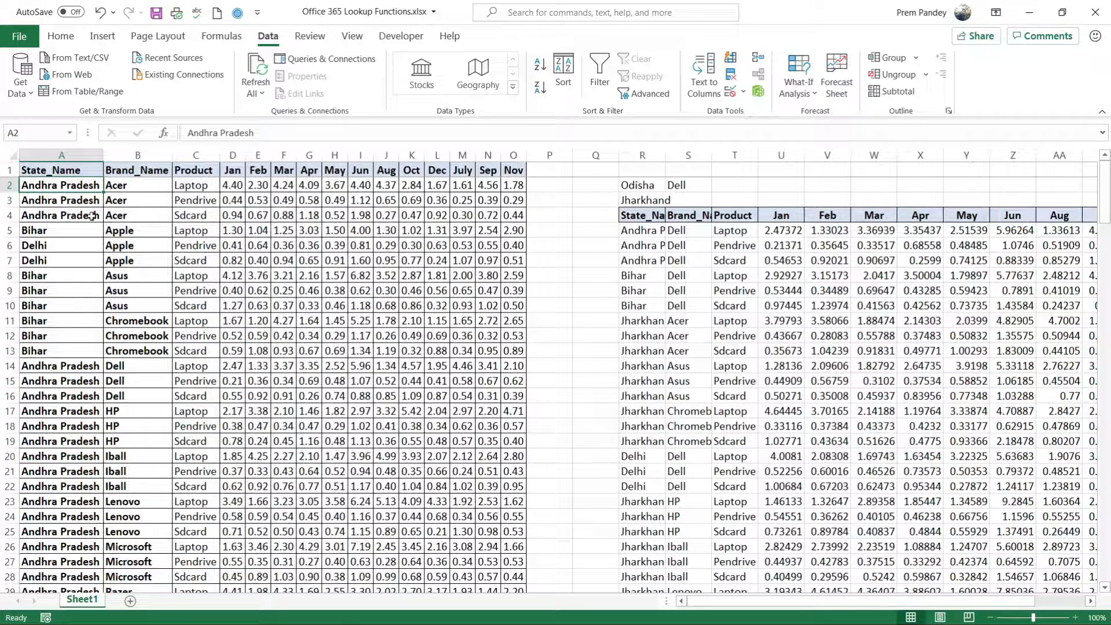
{"action": "left_click_drag", "start_coordinate": [636, 215], "coordinate": [920, 336]}
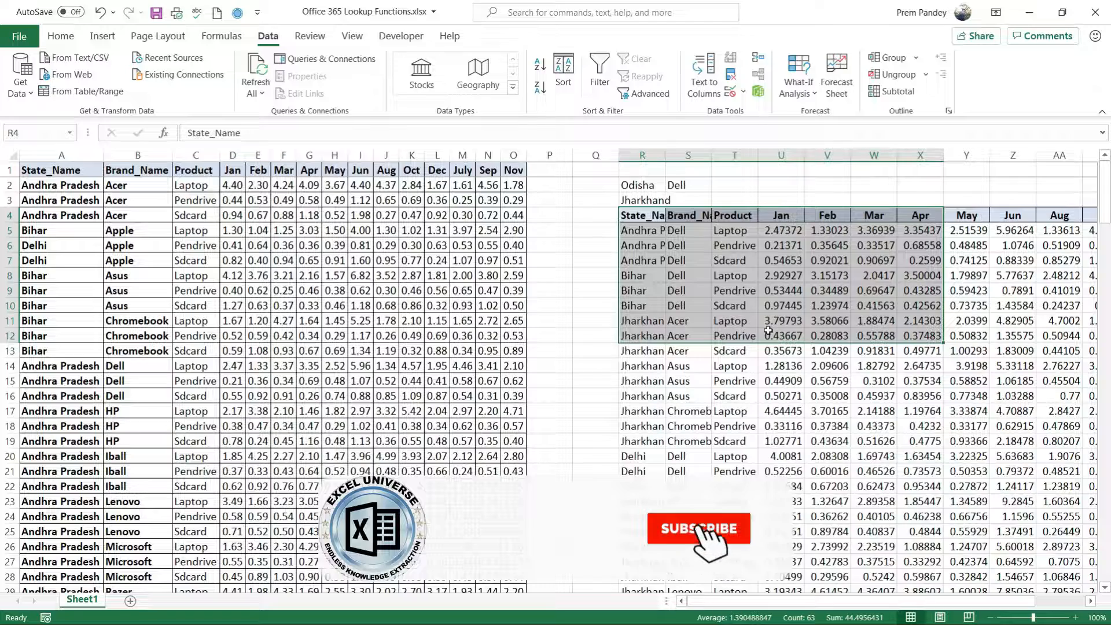